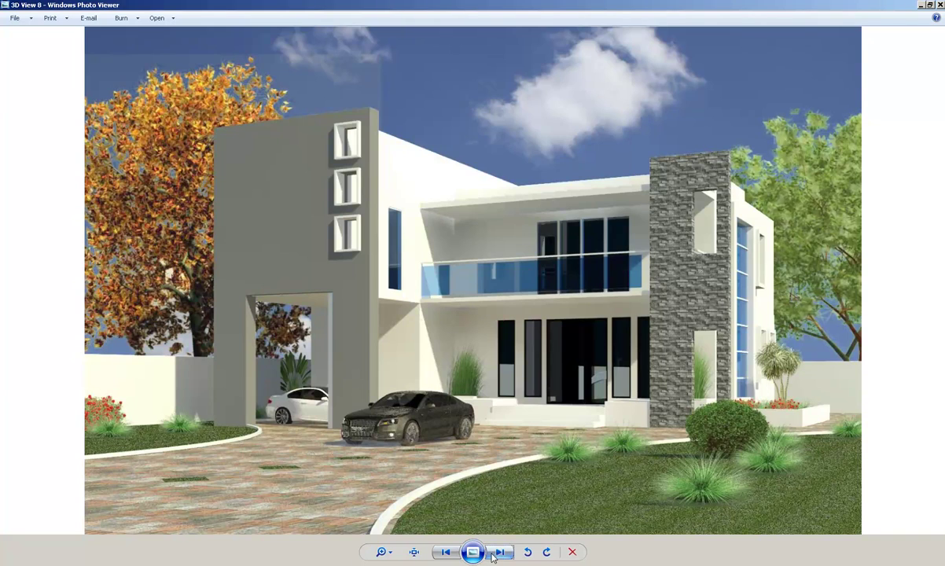
# - Flip between the exported 3D View 7 and 3D View 8 house renders
pyautogui.click(493, 553)
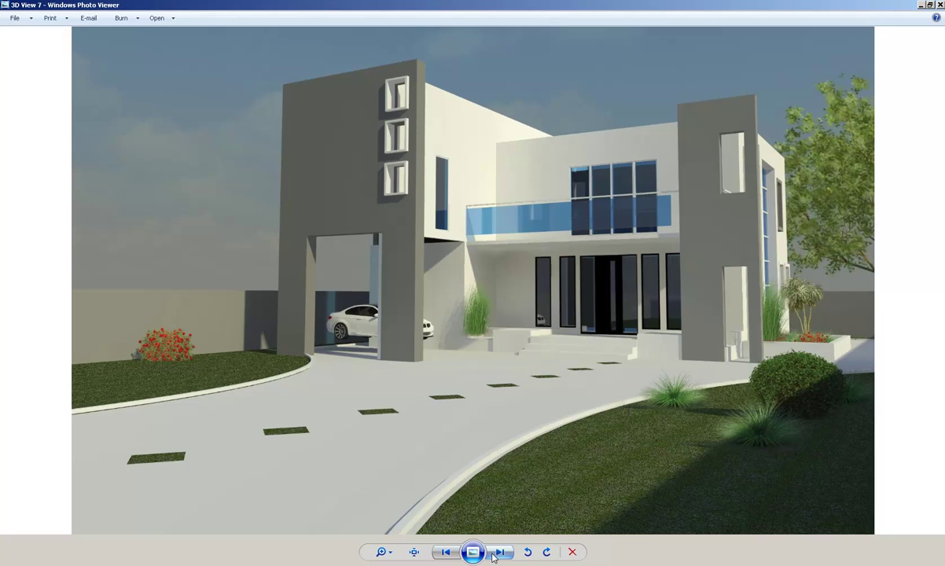
pyautogui.click(447, 552)
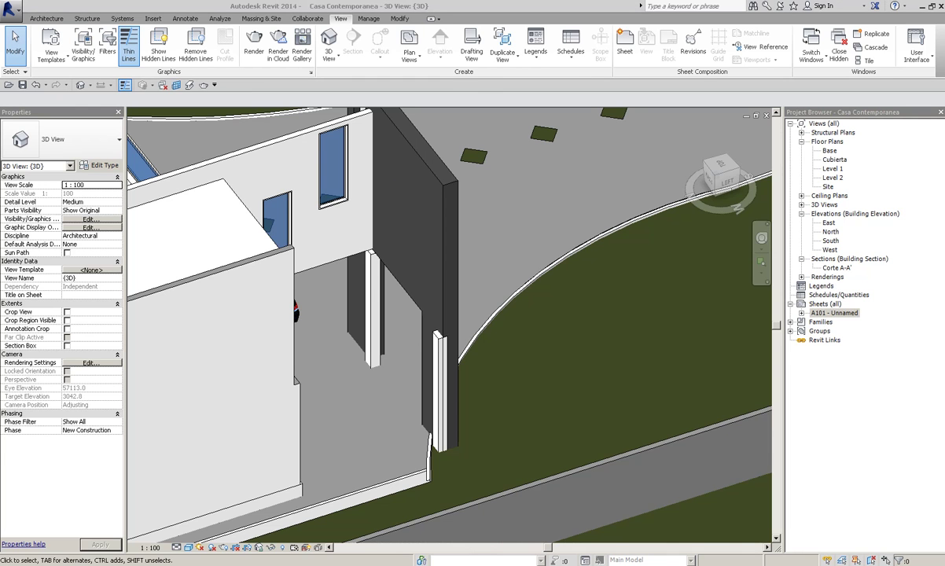
# - Select and inspect the garage columns, orbiting the model around them
pyautogui.scroll(5, 453, 370)
pyautogui.click(442, 393)
pyautogui.scroll(1, 444, 378)
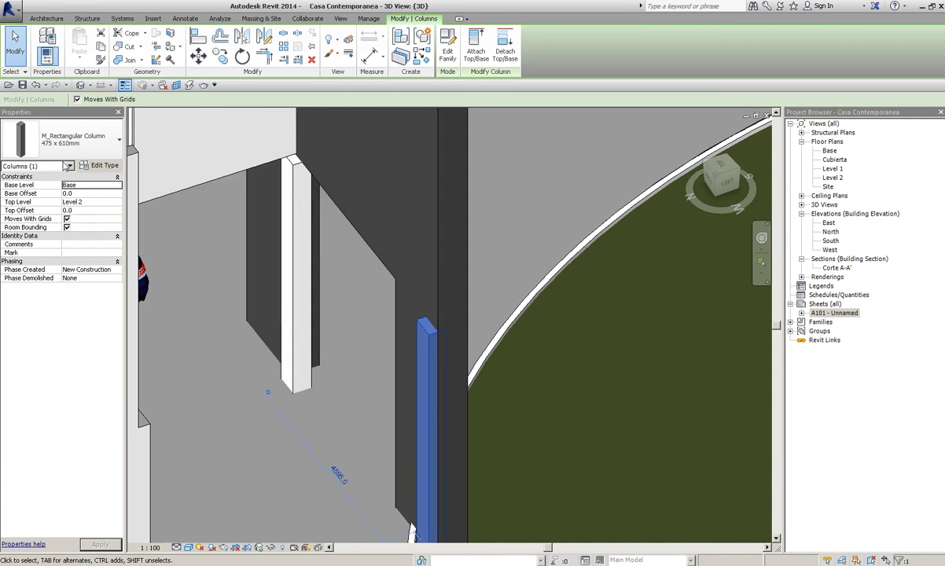
pyautogui.click(17, 37)
pyautogui.click(447, 334)
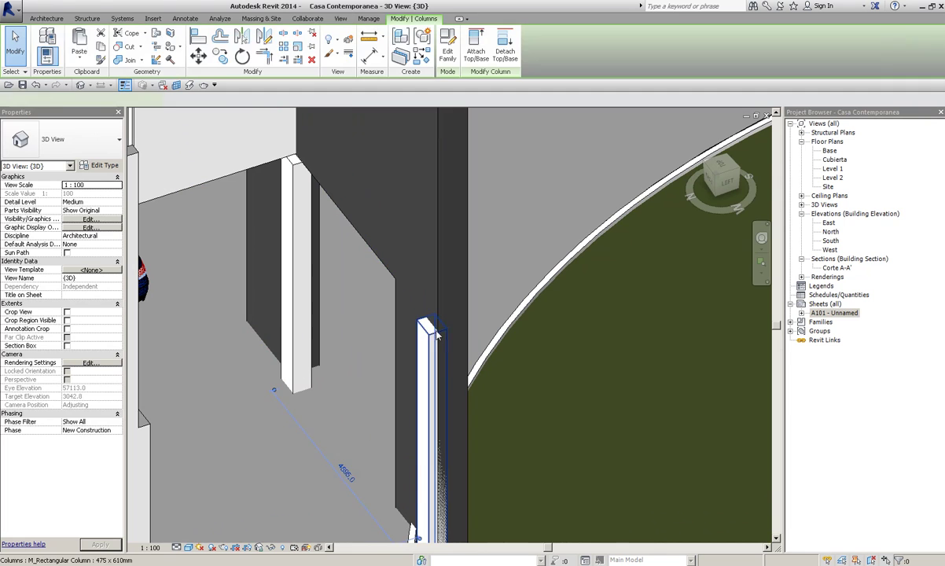
pyautogui.press('Escape')
pyautogui.moveTo(737, 179); pyautogui.dragTo(486, 304)
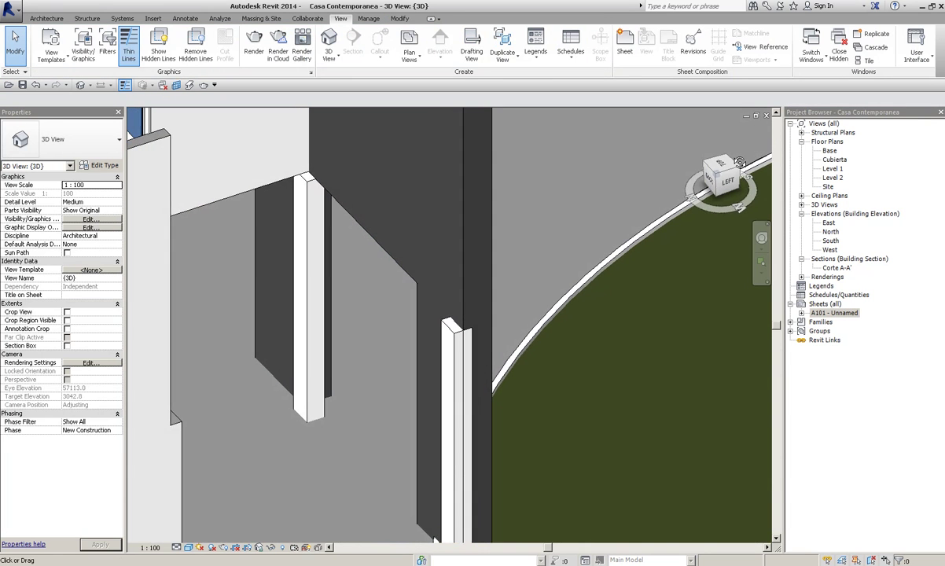
# - Inspect a column, the Generic 200mm Level 2 wall and the casework from new angles
pyautogui.click(462, 334)
pyautogui.moveTo(462, 334)
pyautogui.keyDown('shift'); pyautogui.mouseDown(button='middle')
pyautogui.moveTo(461, 377)
pyautogui.moveTo(342, 200)
pyautogui.moveTo(369, 253)
pyautogui.moveTo(409, 198)
pyautogui.moveTo(375, 320)
pyautogui.moveTo(497, 422)
pyautogui.mouseUp(button='middle'); pyautogui.keyUp('shift')
pyautogui.click(342, 201)
pyautogui.click(409, 201)
pyautogui.click(493, 379)
pyautogui.moveTo(519, 386)
pyautogui.keyDown('shift'); pyautogui.mouseDown(button='middle')
pyautogui.moveTo(605, 376)
pyautogui.moveTo(502, 408)
pyautogui.moveTo(401, 420)
pyautogui.moveTo(483, 417)
pyautogui.moveTo(442, 405)
pyautogui.moveTo(454, 397)
pyautogui.moveTo(435, 373)
pyautogui.mouseUp(button='middle'); pyautogui.keyUp('shift')
# - Tile the open views with WT and clear the casework selection
pyautogui.press('w')
pyautogui.press('t')
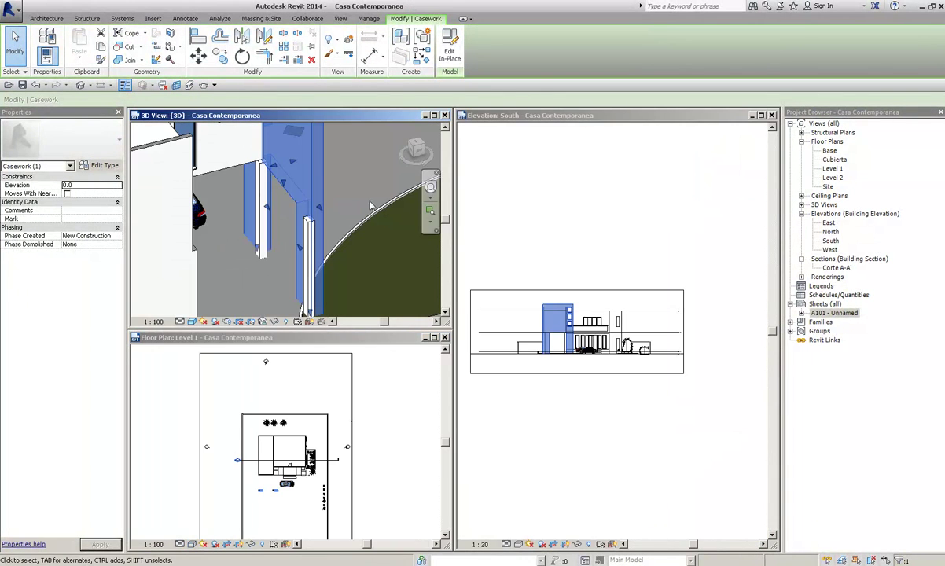
pyautogui.keyDown('shift'); pyautogui.moveTo(377, 235); pyautogui.dragTo(315, 243, button='middle'); pyautogui.keyUp('shift')
pyautogui.press('Escape')
# - Maximize and restore the Level 1 floor plan, checking its section line
pyautogui.click(256, 383)
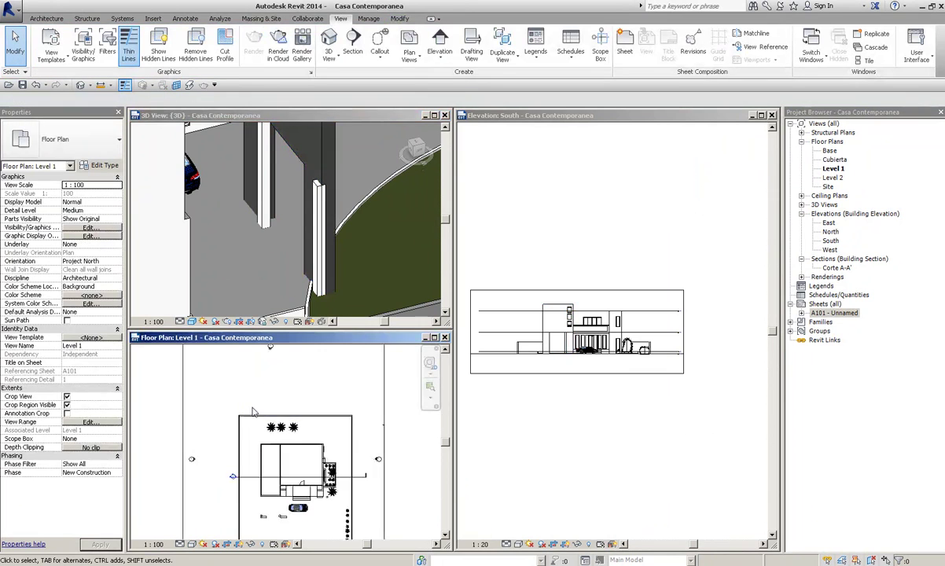
pyautogui.doubleClick(228, 338)
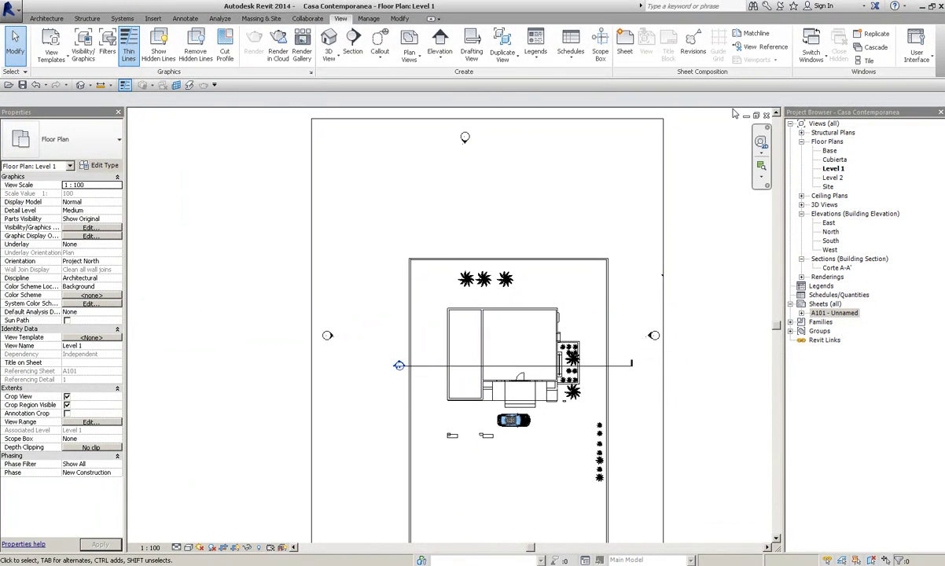
pyautogui.click(757, 117)
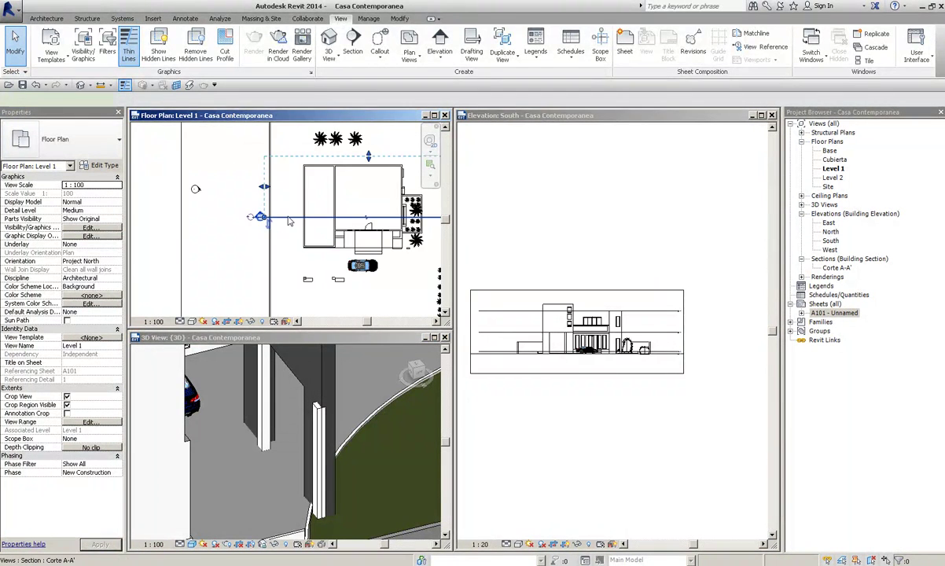
pyautogui.click(288, 221)
pyautogui.click(238, 204)
pyautogui.scroll(2, 260, 212)
# - Orbit the 3D view, then zoom and pan the South elevation and close it
pyautogui.click(283, 445)
pyautogui.moveTo(284, 445)
pyautogui.keyDown('shift'); pyautogui.mouseDown(button='middle')
pyautogui.moveTo(365, 416)
pyautogui.moveTo(265, 407)
pyautogui.mouseUp(button='middle'); pyautogui.keyUp('shift')
pyautogui.click(558, 397)
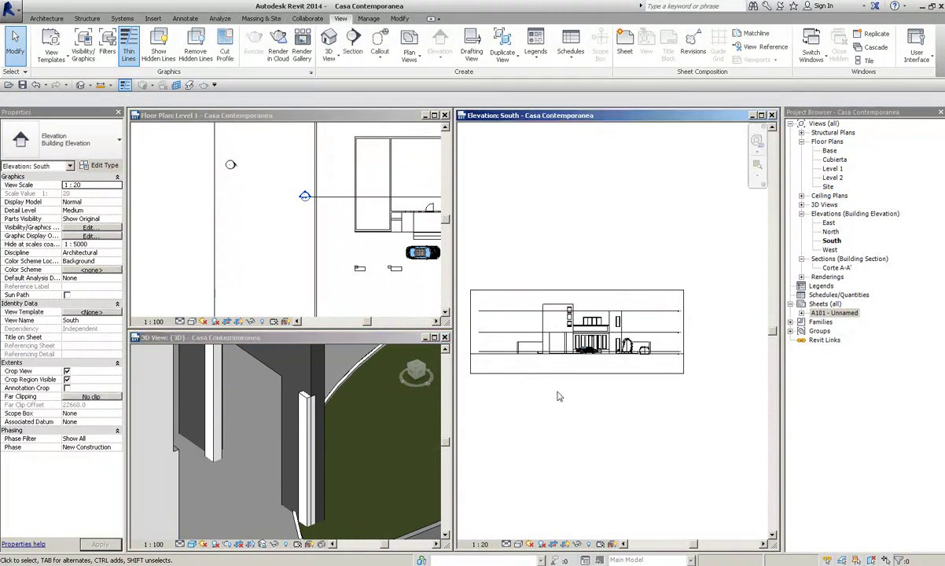
pyautogui.scroll(3, 558, 397)
pyautogui.scroll(2, 582, 362)
pyautogui.moveTo(601, 333); pyautogui.dragTo(662, 337, button='middle')
pyautogui.click(771, 114)
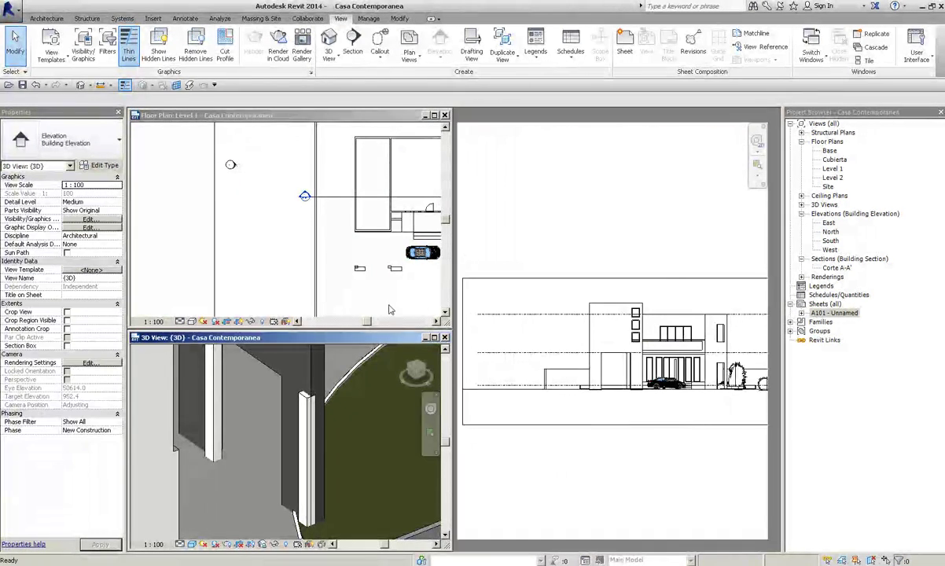
# - Re-tile the remaining views and orbit the 3D model to bring the car into view
pyautogui.press('w')
pyautogui.press('t')
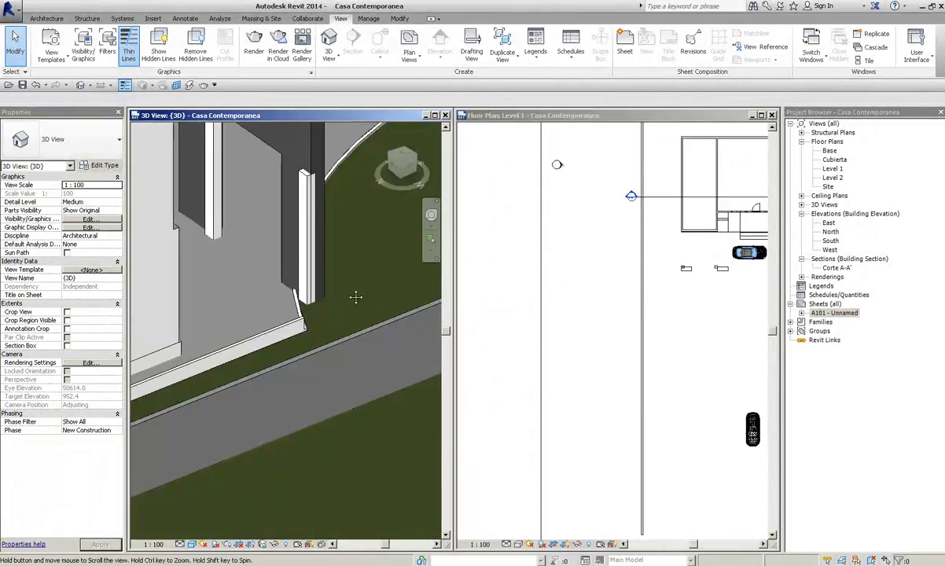
pyautogui.keyDown('shift'); pyautogui.moveTo(280, 260); pyautogui.dragTo(371, 277, button='middle'); pyautogui.keyUp('shift')
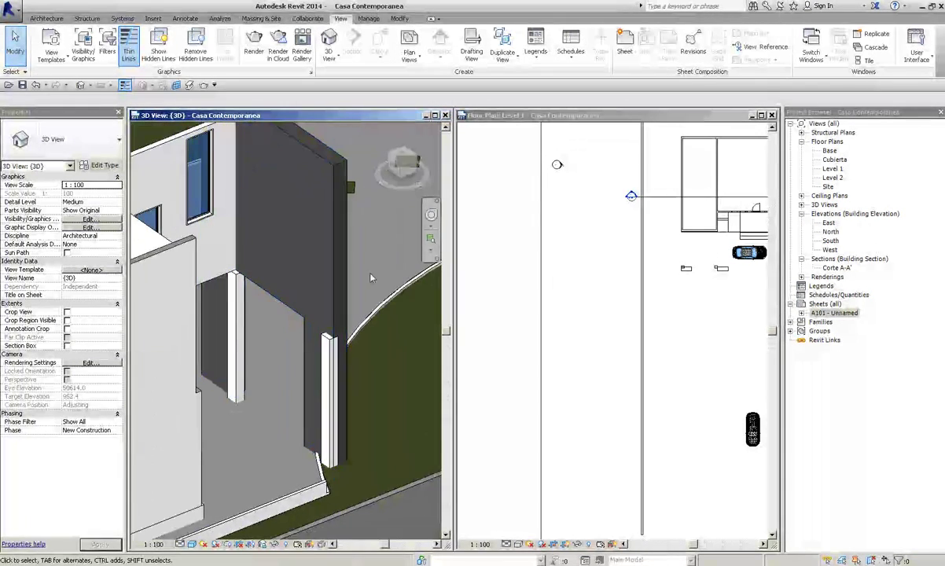
pyautogui.moveTo(398, 158); pyautogui.dragTo(266, 348)
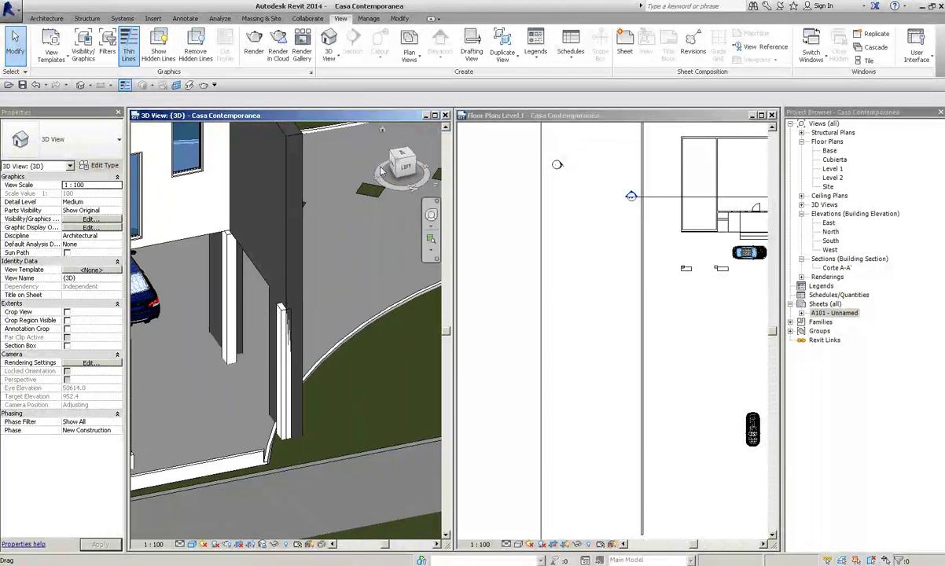
# - Zoom around the Level 1 plan, then maximize the 3D view to fill the workspace
pyautogui.click(497, 361)
pyautogui.scroll(-2, 535, 330)
pyautogui.scroll(2, 569, 297)
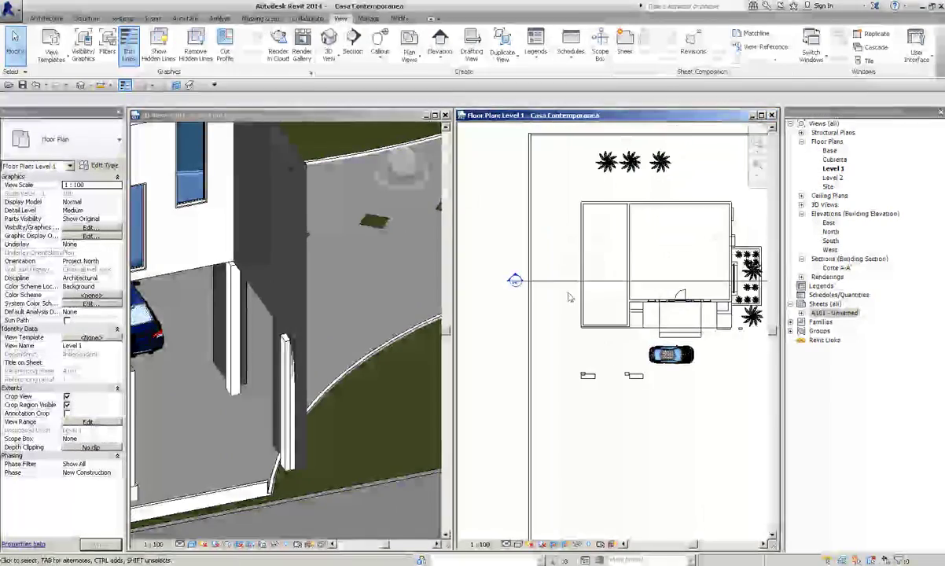
pyautogui.scroll(1, 728, 379)
pyautogui.scroll(2, 647, 268)
pyautogui.scroll(3, 615, 349)
pyautogui.scroll(-1, 615, 349)
pyautogui.click(424, 115)
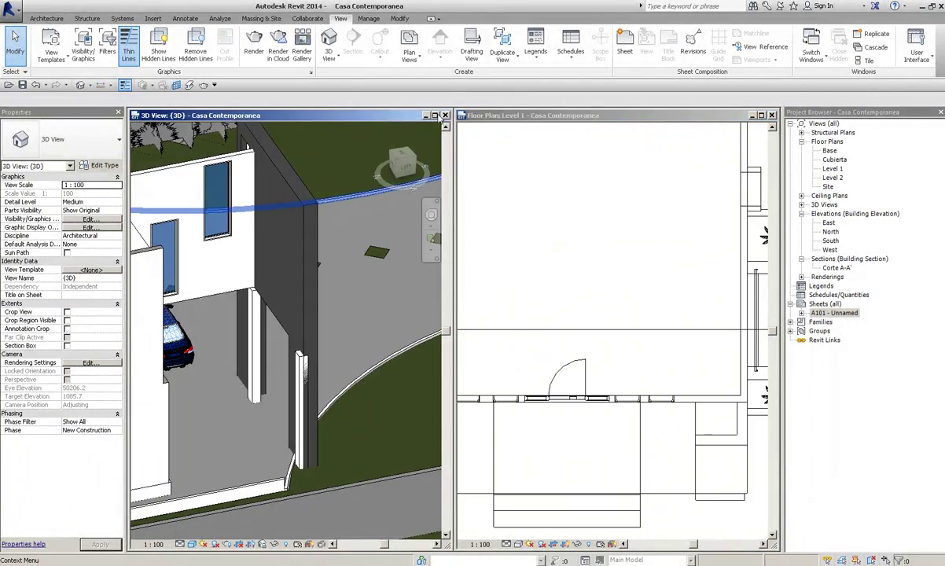
pyautogui.click(434, 116)
pyautogui.moveTo(499, 298)
pyautogui.keyDown('shift'); pyautogui.mouseDown(button='middle')
pyautogui.moveTo(472, 330)
pyautogui.moveTo(471, 448)
pyautogui.moveTo(352, 396)
pyautogui.mouseUp(button='middle'); pyautogui.keyUp('shift')
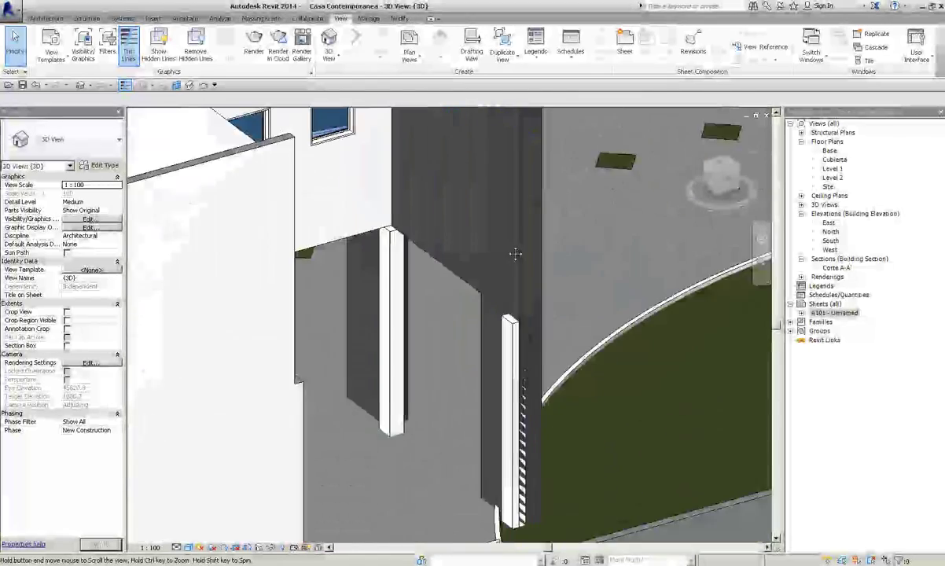
# - Orbit toward the car, selecting a column, the compound ceiling and the topography
pyautogui.keyDown('shift'); pyautogui.moveTo(352, 396); pyautogui.dragTo(511, 260, button='middle'); pyautogui.keyUp('shift')
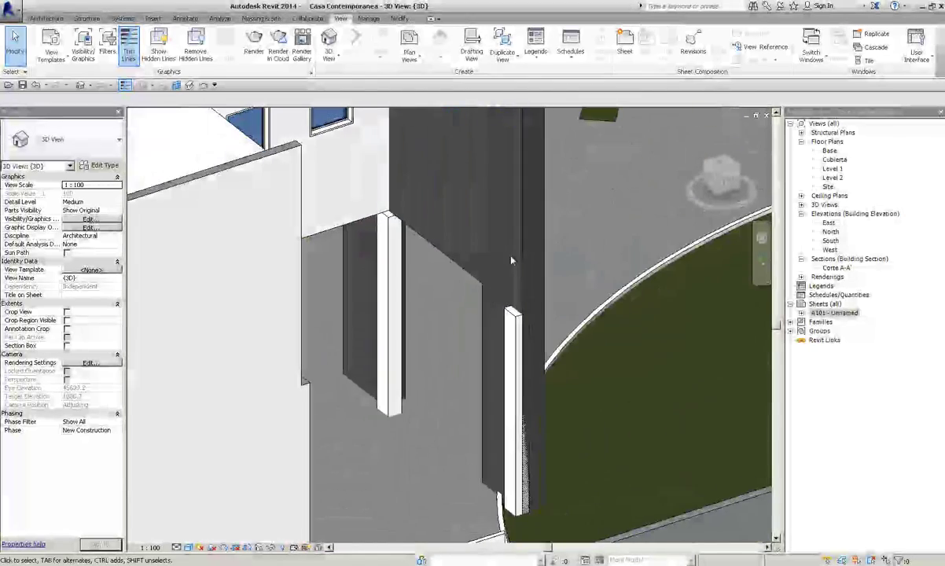
pyautogui.click(515, 323)
pyautogui.moveTo(514, 322)
pyautogui.keyDown('shift'); pyautogui.mouseDown(button='middle')
pyautogui.moveTo(341, 347)
pyautogui.moveTo(509, 334)
pyautogui.moveTo(419, 385)
pyautogui.moveTo(422, 432)
pyautogui.moveTo(348, 370)
pyautogui.moveTo(263, 384)
pyautogui.moveTo(373, 385)
pyautogui.moveTo(338, 276)
pyautogui.mouseUp(button='middle'); pyautogui.keyUp('shift')
pyautogui.click(333, 255)
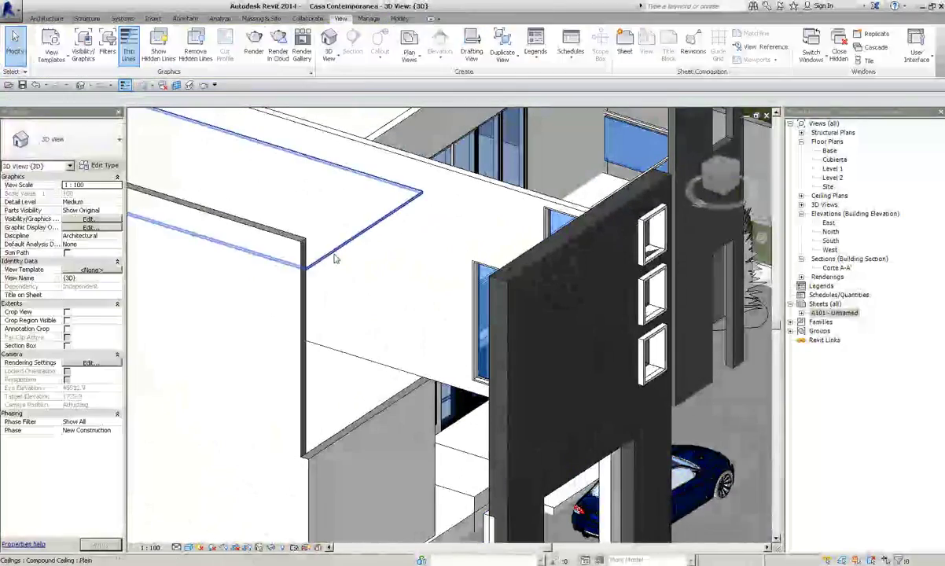
pyautogui.click(21, 66)
# - Zoom and pan to centre the blue car, then open the Rendering dialog
pyautogui.moveTo(411, 253)
pyautogui.keyDown('shift'); pyautogui.mouseDown(button='middle')
pyautogui.moveTo(574, 257)
pyautogui.moveTo(643, 321)
pyautogui.moveTo(460, 324)
pyautogui.mouseUp(button='middle'); pyautogui.keyUp('shift')
pyautogui.click(574, 258)
pyautogui.press('Escape')
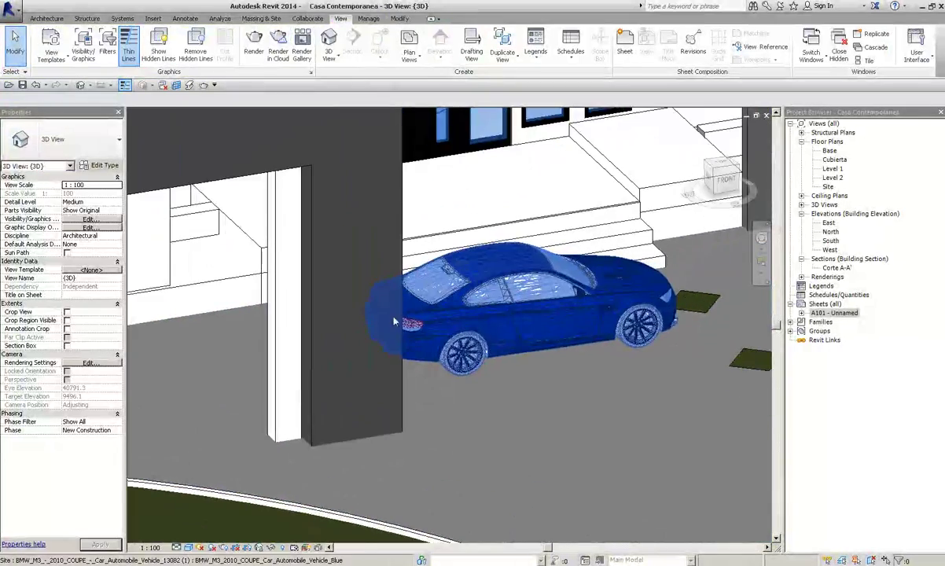
pyautogui.scroll(5, 369, 297)
pyautogui.moveTo(369, 297)
pyautogui.mouseDown(button='middle')
pyautogui.moveTo(393, 84)
pyautogui.moveTo(283, 63)
pyautogui.mouseUp(button='middle')
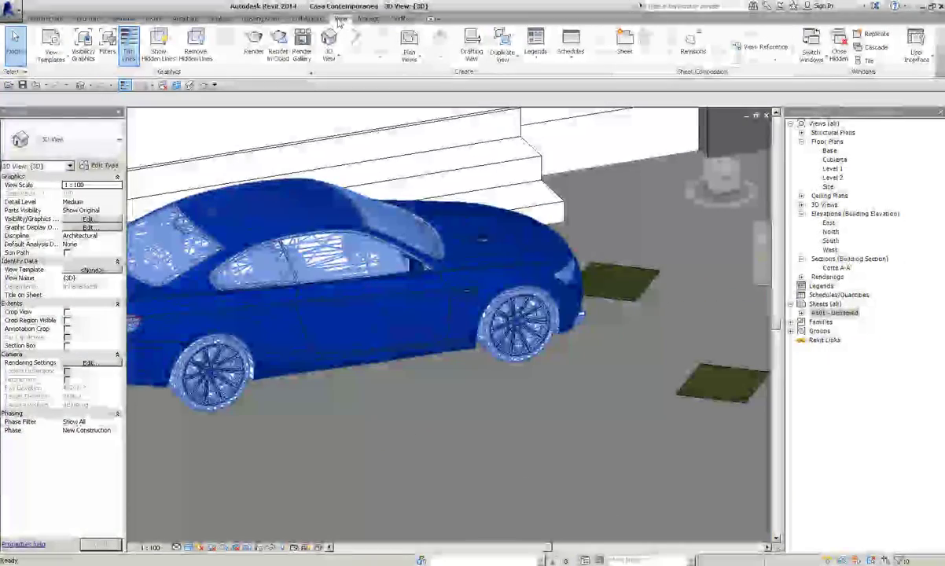
pyautogui.click(254, 47)
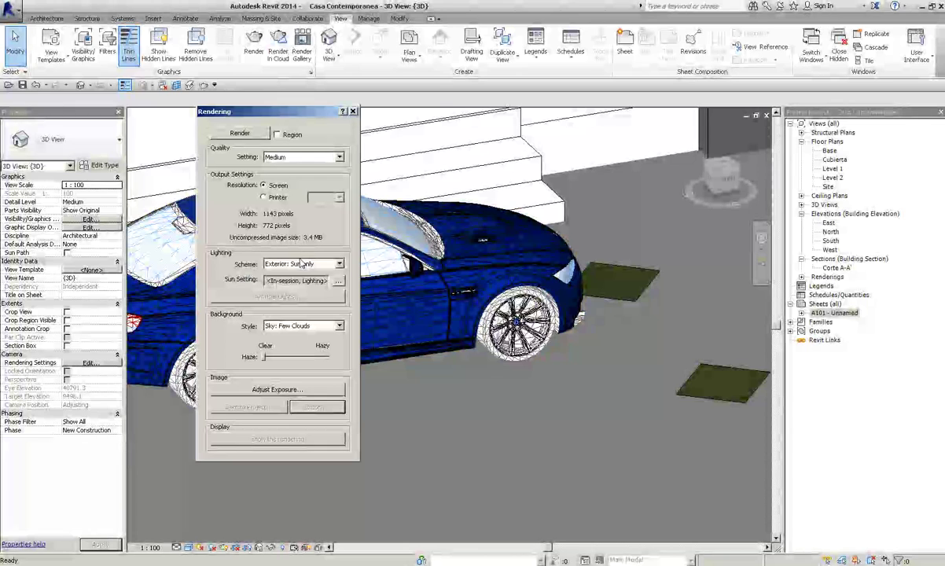
# - Render the car view at Draft quality, then close the Rendering dialog
pyautogui.click(302, 157)
pyautogui.click(283, 163)
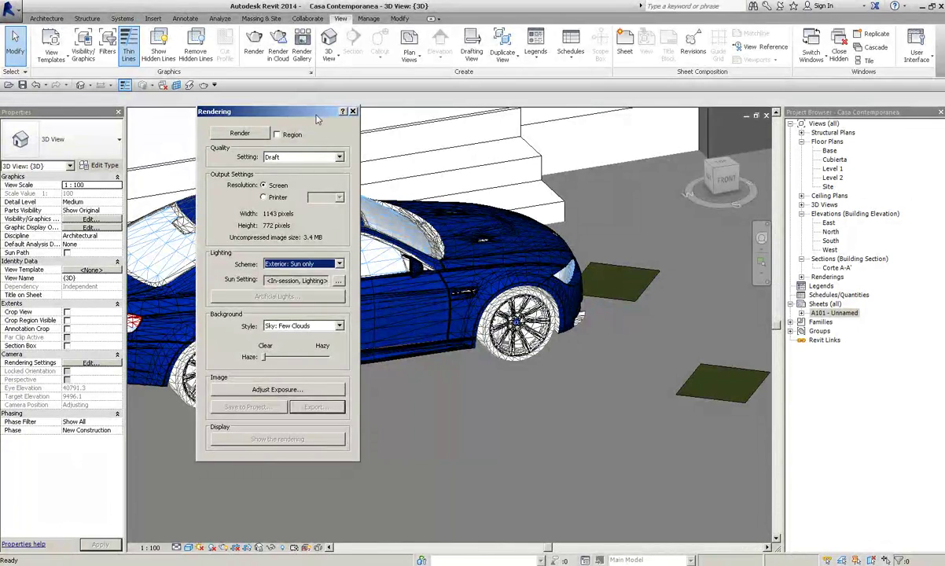
pyautogui.moveTo(318, 119); pyautogui.dragTo(698, 203)
pyautogui.click(618, 220)
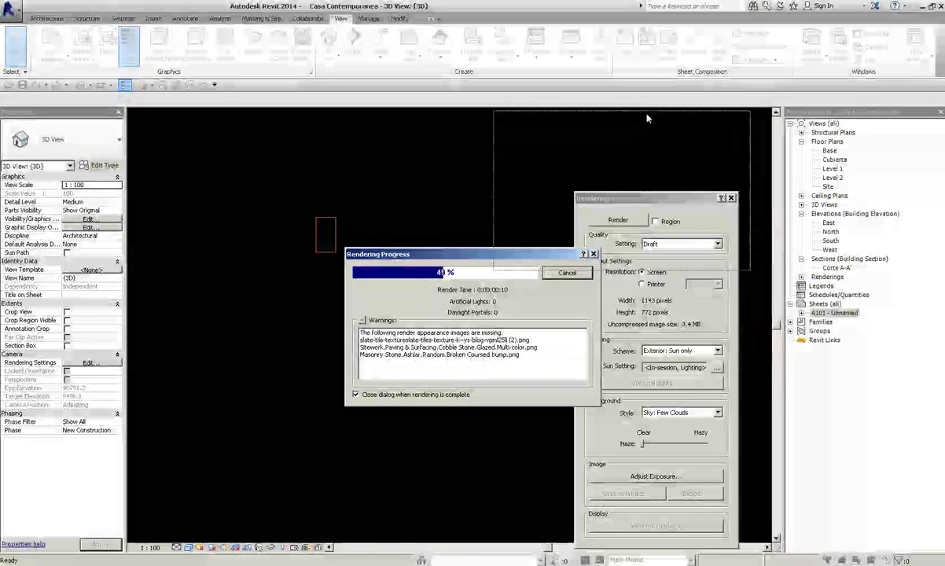
pyautogui.moveTo(409, 254); pyautogui.dragTo(567, 116)
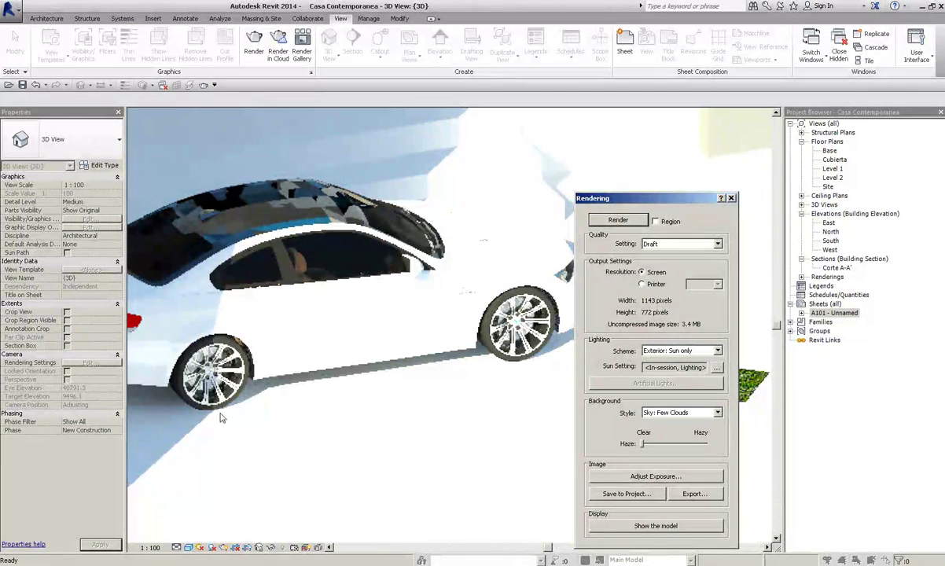
pyautogui.click(730, 198)
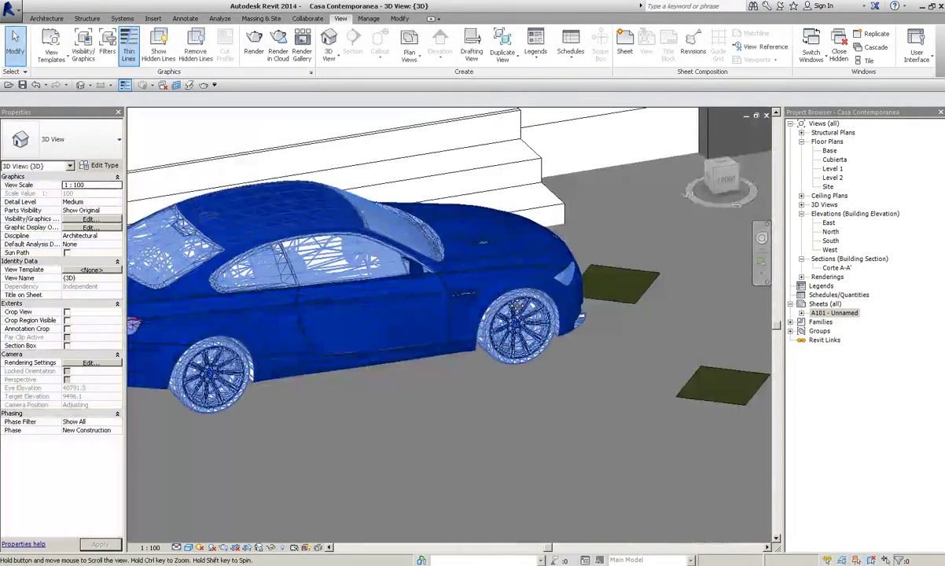
# - Pan and zoom toward the facade above the car
pyautogui.scroll(-5, 553, 376)
pyautogui.scroll(2, 488, 283)
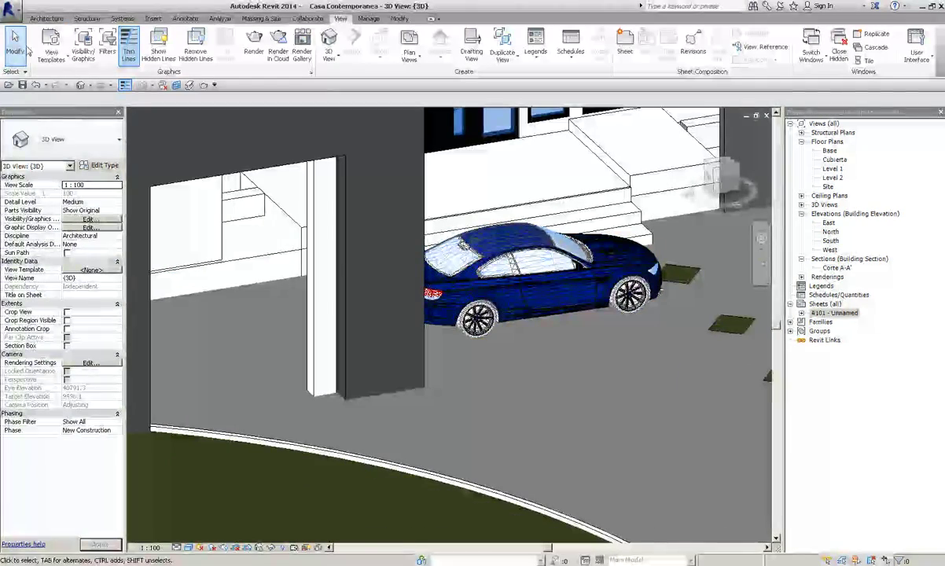
pyautogui.moveTo(424, 236)
pyautogui.mouseDown(button='middle')
pyautogui.moveTo(421, 377)
pyautogui.moveTo(553, 310)
pyautogui.mouseUp(button='middle')
pyautogui.scroll(2, 420, 382)
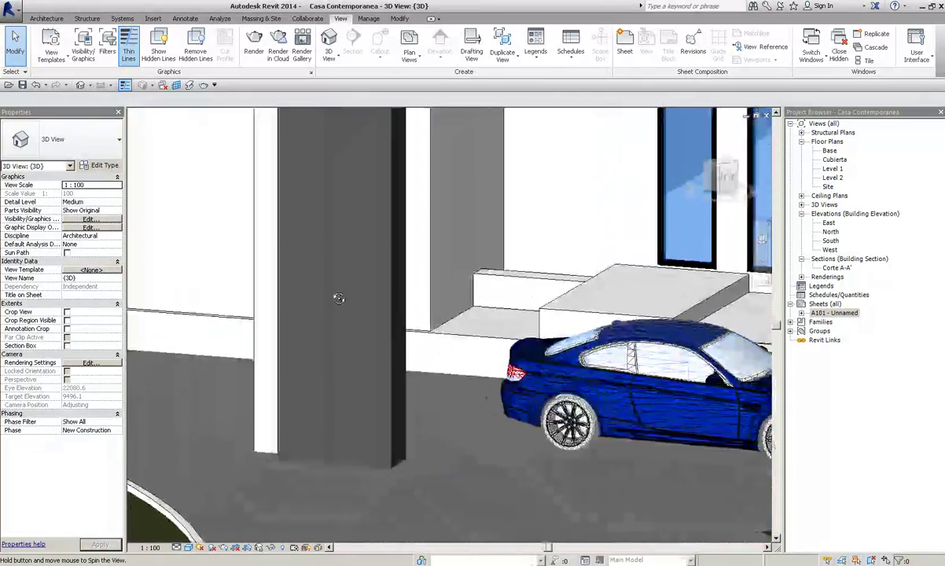
pyautogui.scroll(-1, 553, 310)
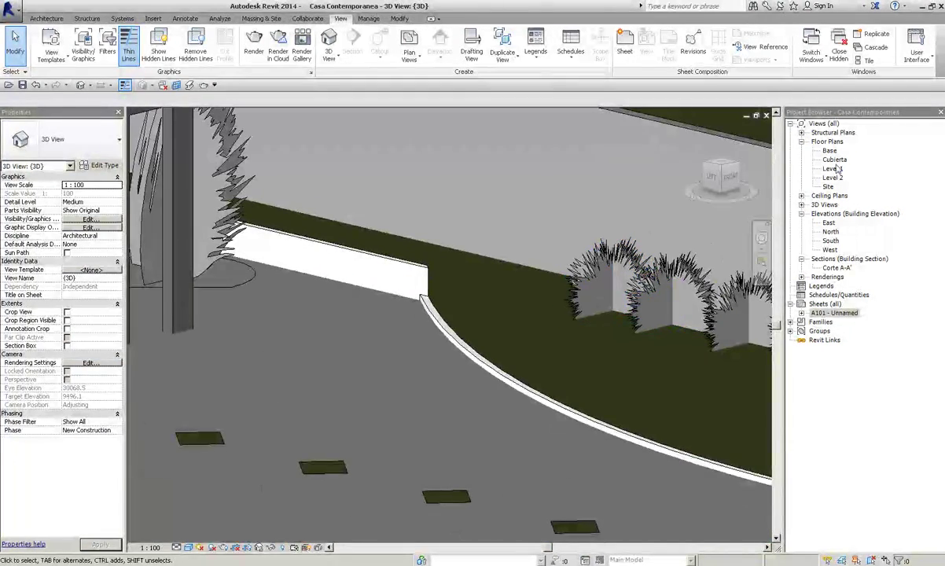
# - Open the Level 1 floor plan and inspect its section lines while zooming around
pyautogui.doubleClick(833, 169)
pyautogui.scroll(-3, 443, 284)
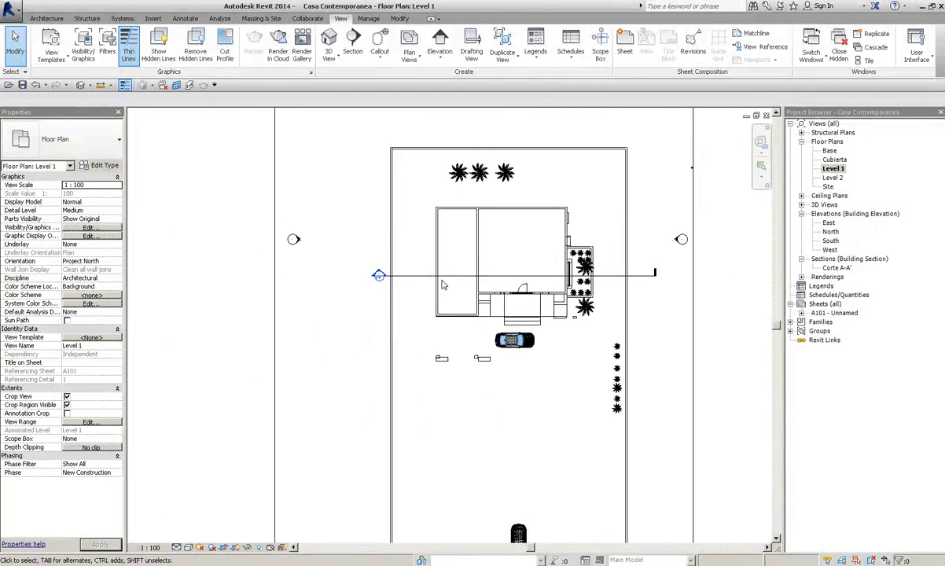
pyautogui.click(442, 276)
pyautogui.press('Escape')
pyautogui.scroll(2, 510, 226)
pyautogui.click(471, 299)
pyautogui.press('Escape')
pyautogui.scroll(1, 429, 440)
pyautogui.scroll(1, 445, 382)
pyautogui.scroll(1, 414, 380)
pyautogui.scroll(-1, 415, 379)
pyautogui.scroll(2, 337, 382)
pyautogui.scroll(2, 276, 383)
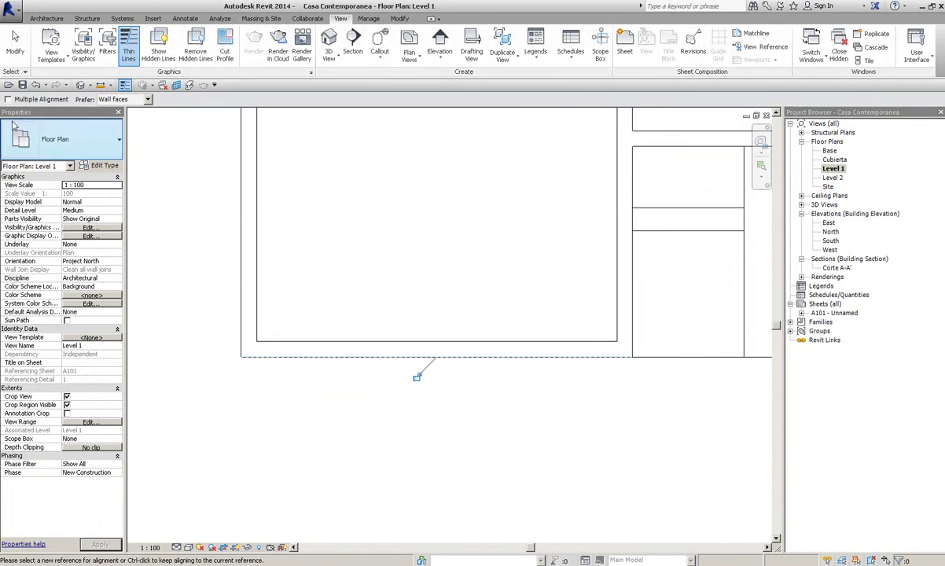
pyautogui.scroll(-2, 562, 428)
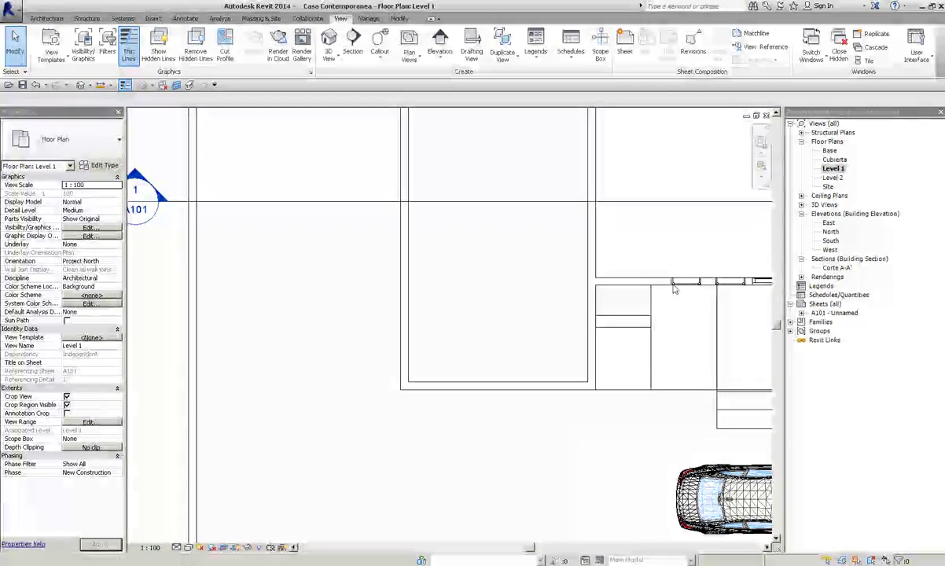
# - Open the 3D view and orbit to see the whole house
pyautogui.click(329, 51)
pyautogui.scroll(-3, 435, 406)
pyautogui.scroll(2, 466, 358)
pyautogui.moveTo(466, 358)
pyautogui.mouseDown(button='middle')
pyautogui.moveTo(529, 415)
pyautogui.moveTo(484, 379)
pyautogui.moveTo(485, 336)
pyautogui.mouseUp(button='middle')
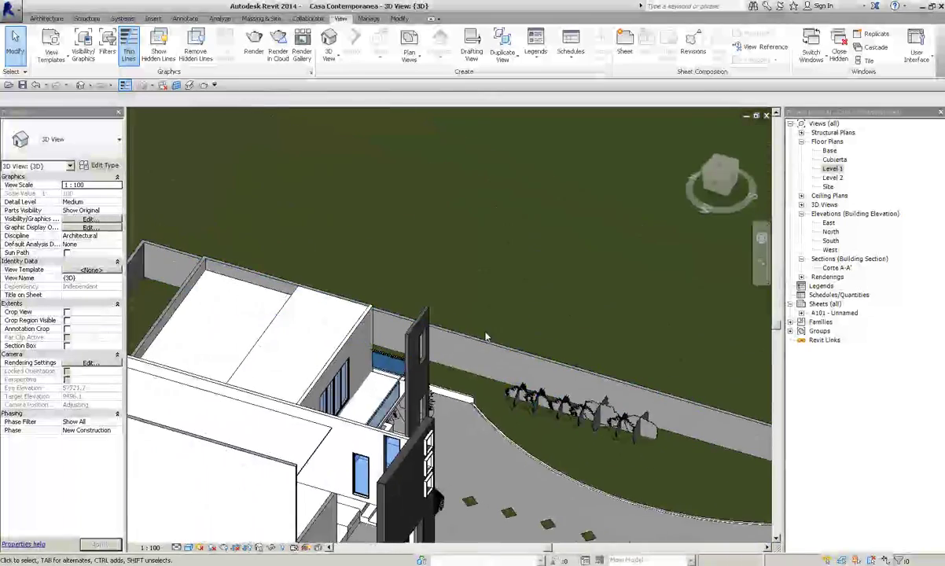
pyautogui.keyDown('shift'); pyautogui.moveTo(464, 404); pyautogui.dragTo(525, 356, button='middle'); pyautogui.keyUp('shift')
pyautogui.scroll(3, 525, 355)
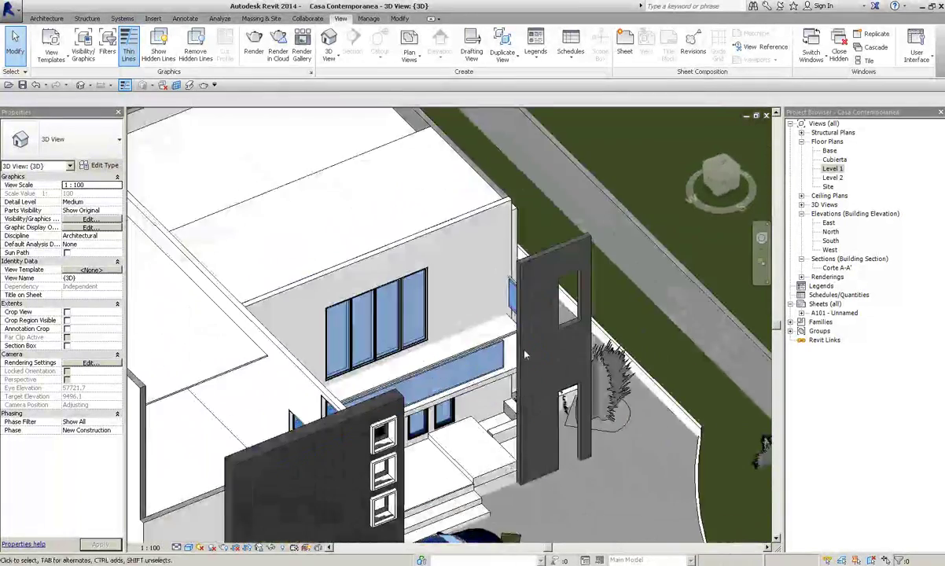
# - Select the Losa 1er Piso 200mm floor slab and orbit to view it from above
pyautogui.click(471, 377)
pyautogui.moveTo(471, 377)
pyautogui.keyDown('shift'); pyautogui.mouseDown(button='middle')
pyautogui.moveTo(406, 376)
pyautogui.moveTo(548, 274)
pyautogui.mouseUp(button='middle'); pyautogui.keyUp('shift')
pyautogui.scroll(4, 548, 275)
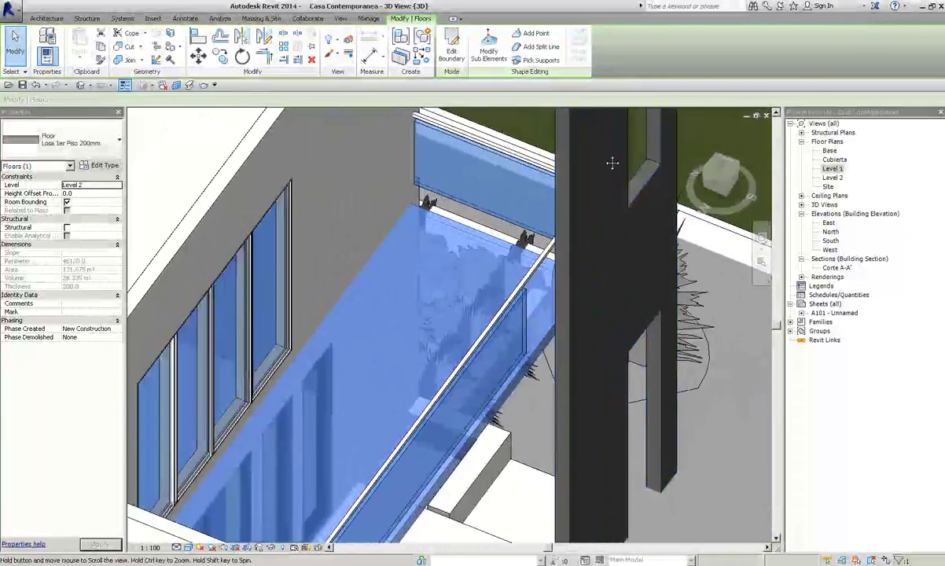
pyautogui.keyDown('shift'); pyautogui.moveTo(534, 406); pyautogui.dragTo(631, 176, button='middle'); pyautogui.keyUp('shift')
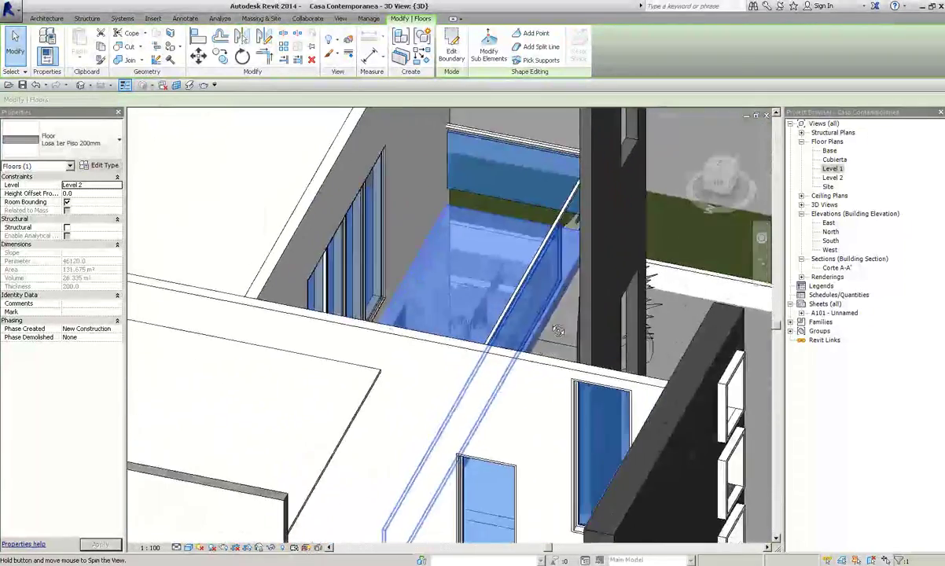
# - In the slab's boundary sketch, viewed from TOP, drag the vertical edge further right
pyautogui.click(451, 51)
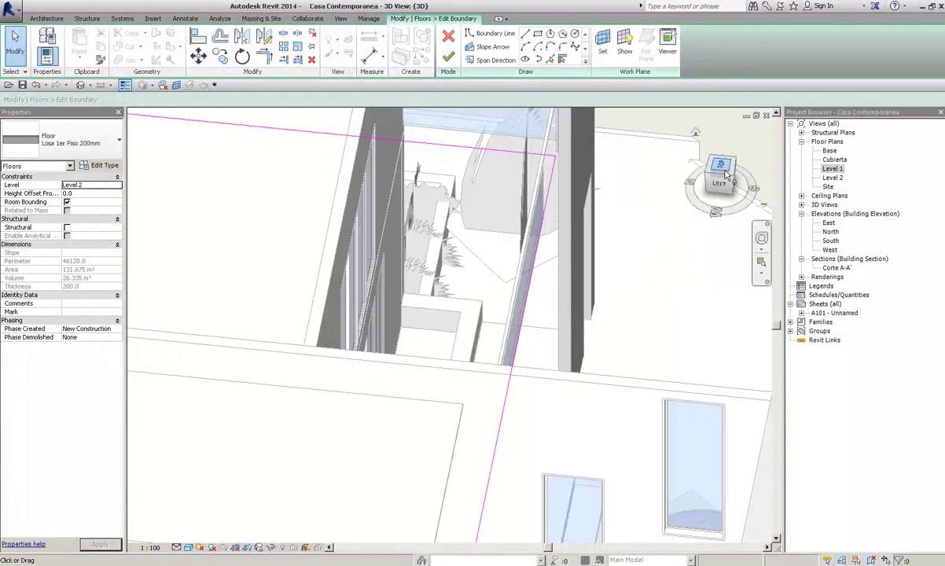
pyautogui.click(721, 167)
pyautogui.scroll(5, 475, 314)
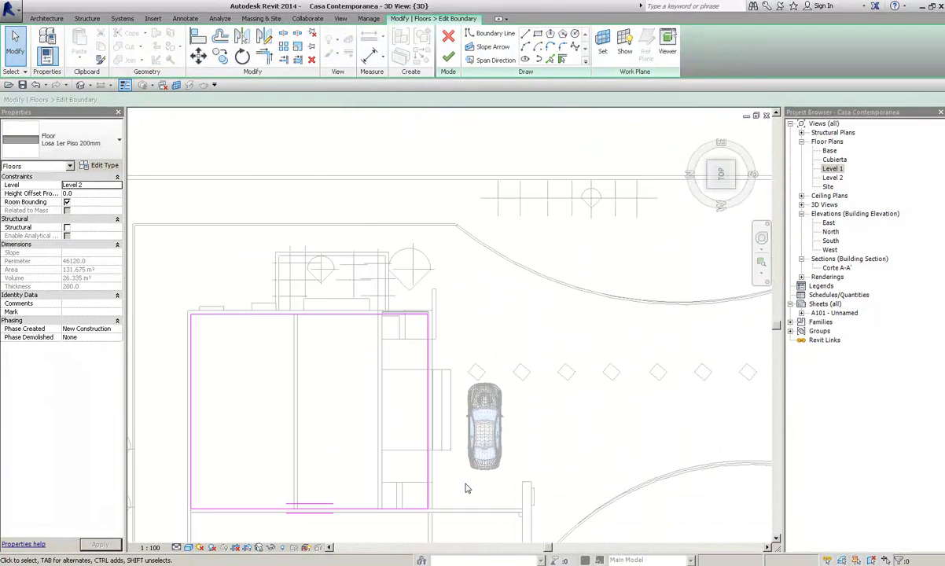
pyautogui.scroll(4, 421, 257)
pyautogui.scroll(3, 447, 375)
pyautogui.scroll(2, 425, 311)
pyautogui.moveTo(428, 312); pyautogui.dragTo(497, 314, button='middle')
pyautogui.moveTo(500, 312); pyautogui.dragTo(533, 330)
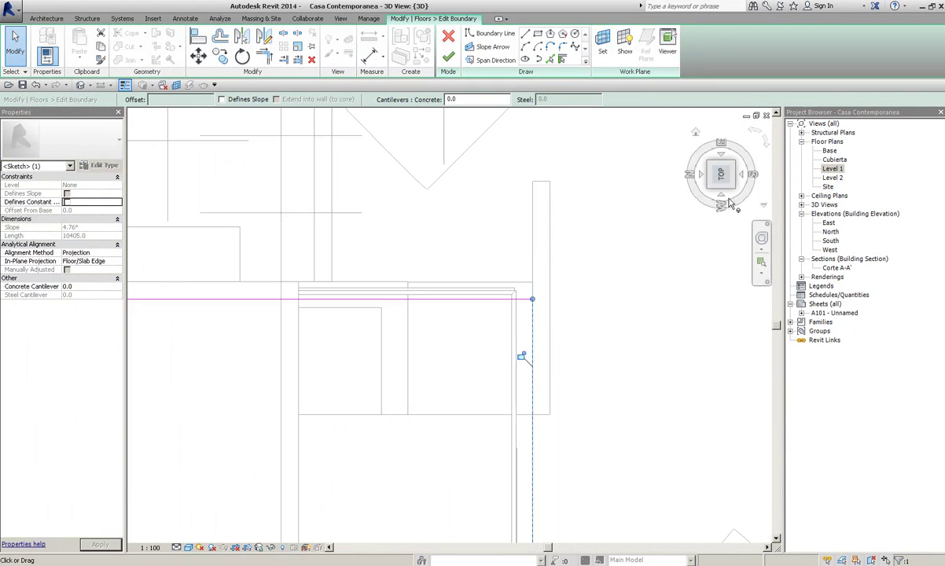
pyautogui.moveTo(720, 162); pyautogui.dragTo(465, 144)
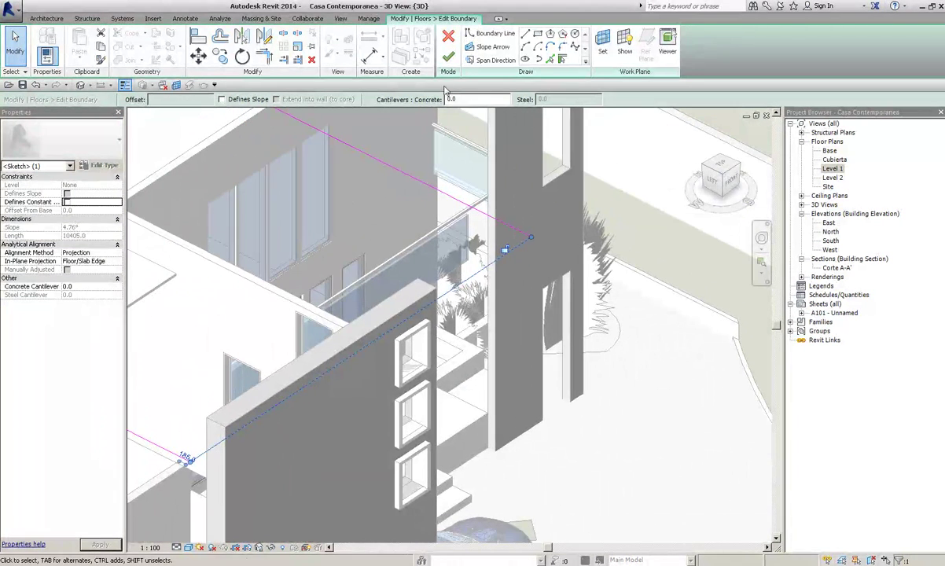
pyautogui.moveTo(465, 143)
pyautogui.keyDown('shift'); pyautogui.mouseDown(button='middle')
pyautogui.moveTo(572, 274)
pyautogui.moveTo(605, 297)
pyautogui.mouseUp(button='middle'); pyautogui.keyUp('shift')
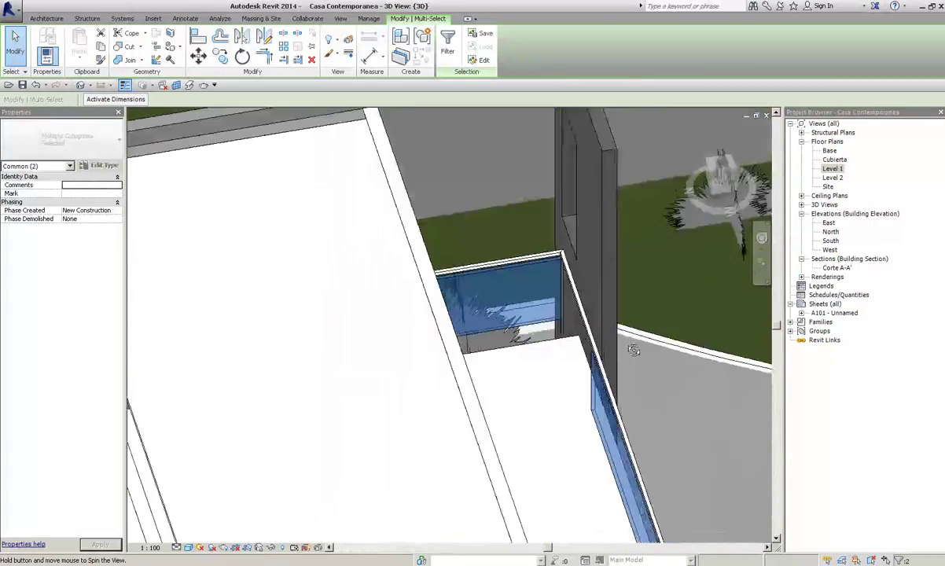
# - Orbit round to the front entrance and select the tall dark wall beside the steps
pyautogui.moveTo(624, 303)
pyautogui.keyDown('shift'); pyautogui.mouseDown(button='middle')
pyautogui.moveTo(135, 212)
pyautogui.moveTo(566, 391)
pyautogui.moveTo(472, 446)
pyautogui.mouseUp(button='middle'); pyautogui.keyUp('shift')
pyautogui.click(442, 275)
pyautogui.press('Escape')
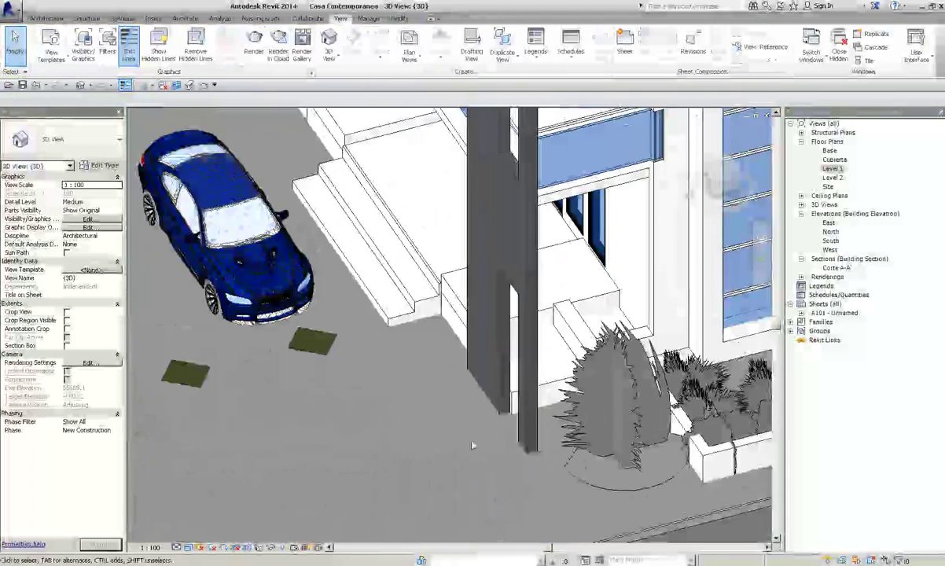
pyautogui.moveTo(514, 399)
pyautogui.keyDown('shift'); pyautogui.mouseDown(button='middle')
pyautogui.moveTo(391, 363)
pyautogui.moveTo(444, 416)
pyautogui.moveTo(409, 375)
pyautogui.moveTo(621, 357)
pyautogui.mouseUp(button='middle'); pyautogui.keyUp('shift')
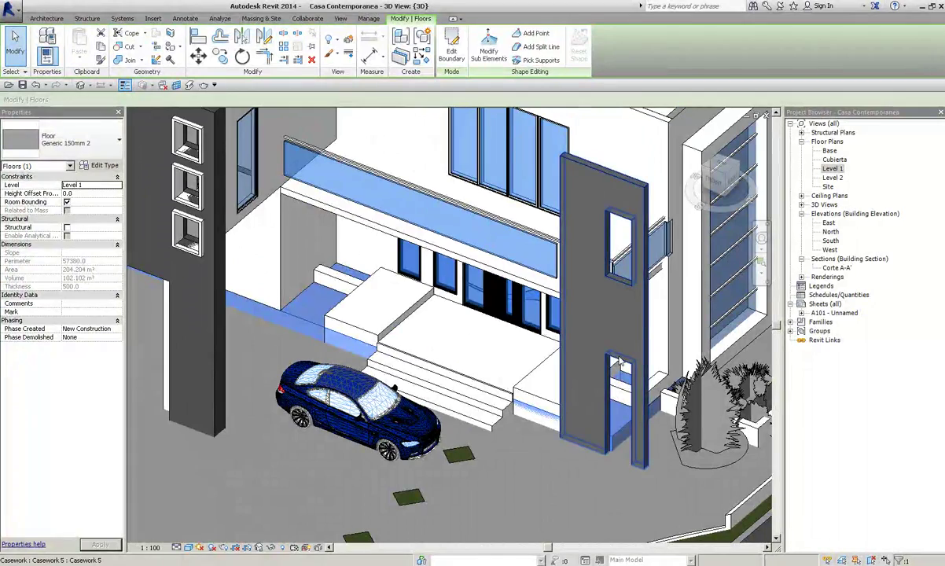
pyautogui.click(621, 359)
# - Edit the tall wall in place and drag its shape handle to close the lower opening
pyautogui.click(448, 51)
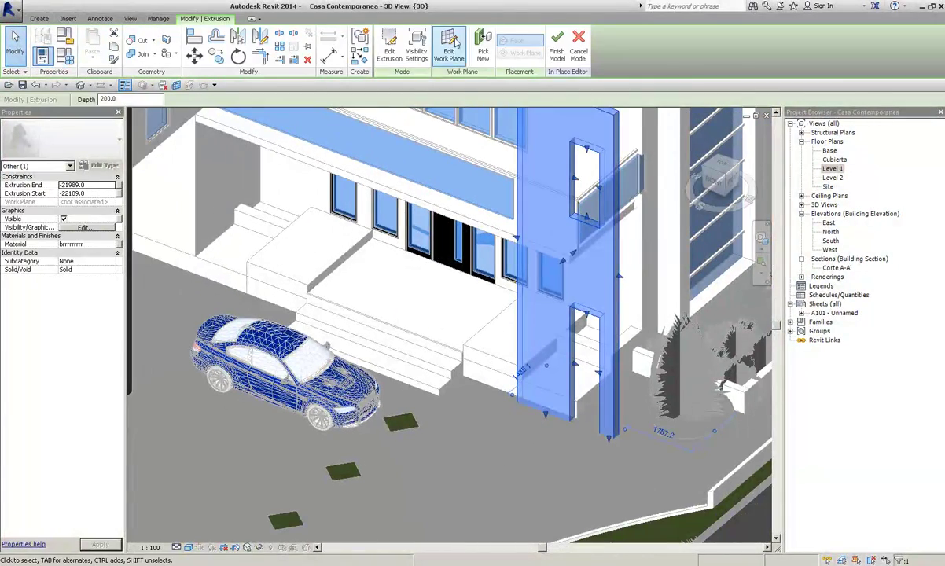
pyautogui.click(387, 49)
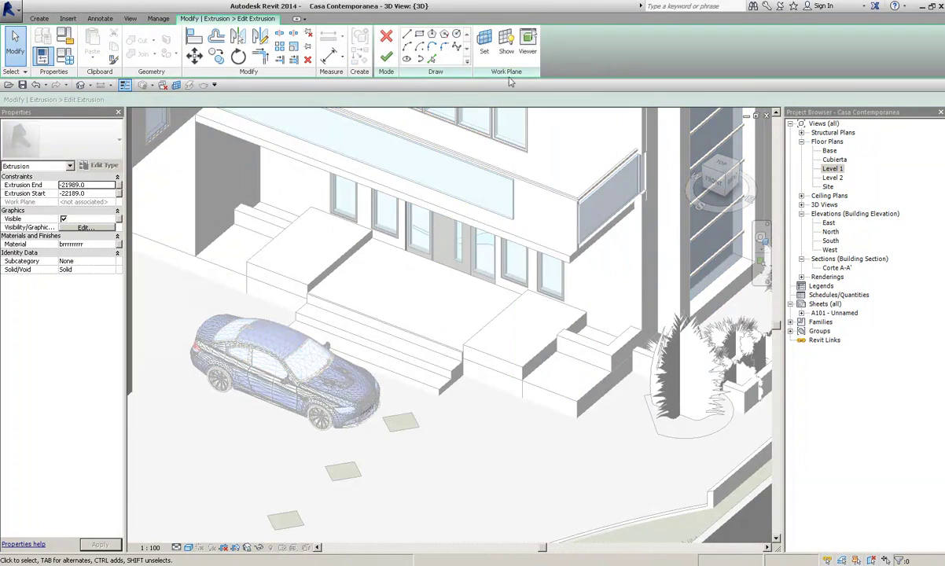
pyautogui.click(388, 38)
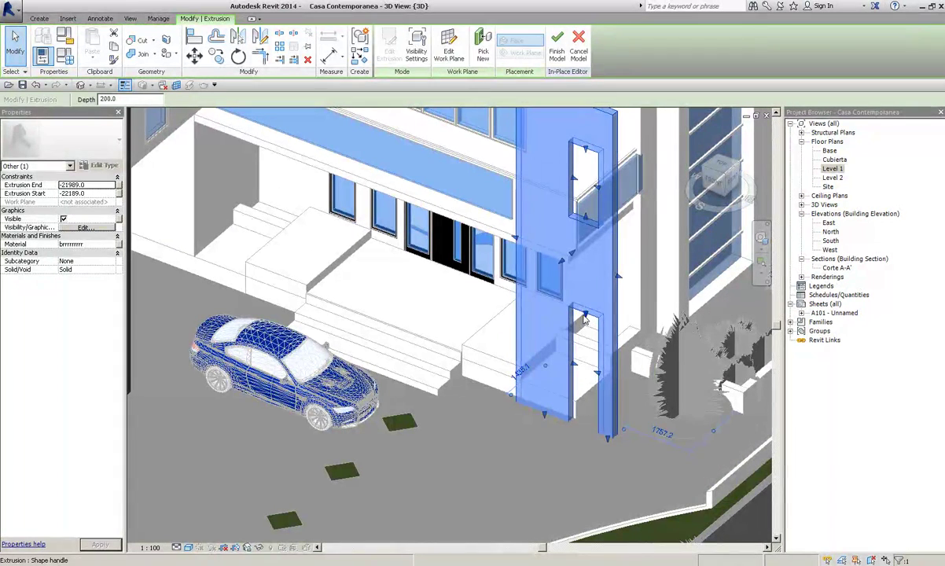
pyautogui.keyDown('shift'); pyautogui.moveTo(591, 375); pyautogui.dragTo(584, 369, button='middle'); pyautogui.keyUp('shift')
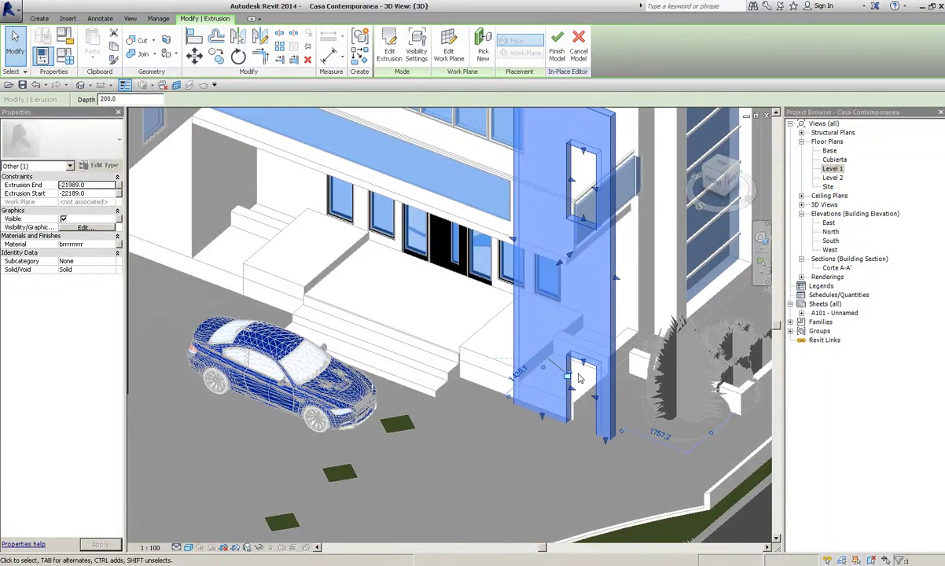
pyautogui.press('Escape')
pyautogui.scroll(2, 560, 421)
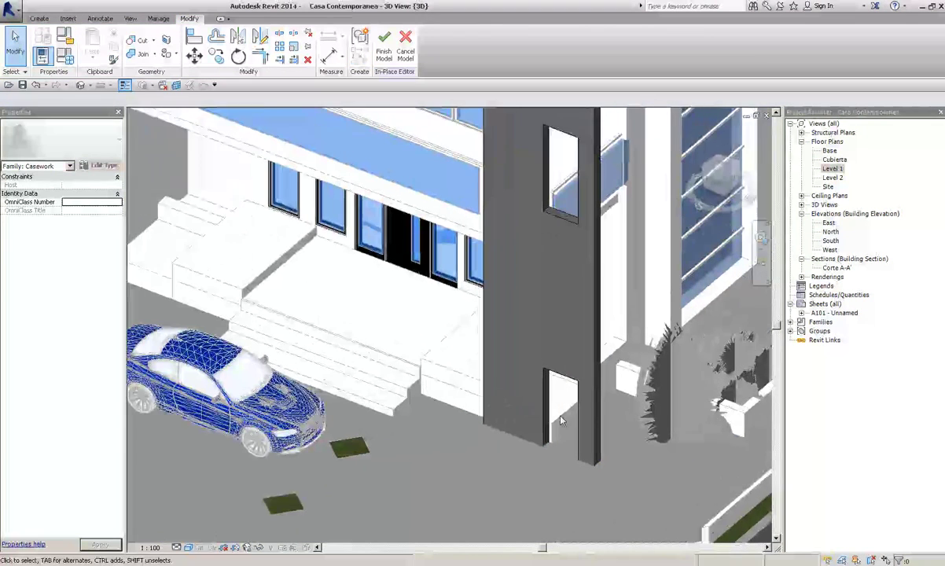
pyautogui.scroll(2, 561, 421)
# - Try aligning the lower opening's top edge and dismiss the line-too-short error
pyautogui.press('a')
pyautogui.press('l')
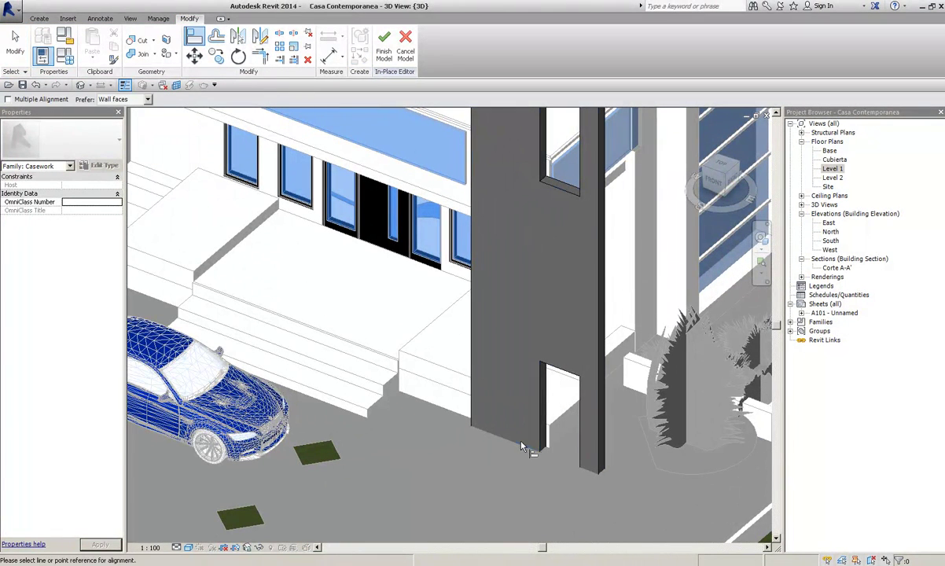
pyautogui.click(518, 448)
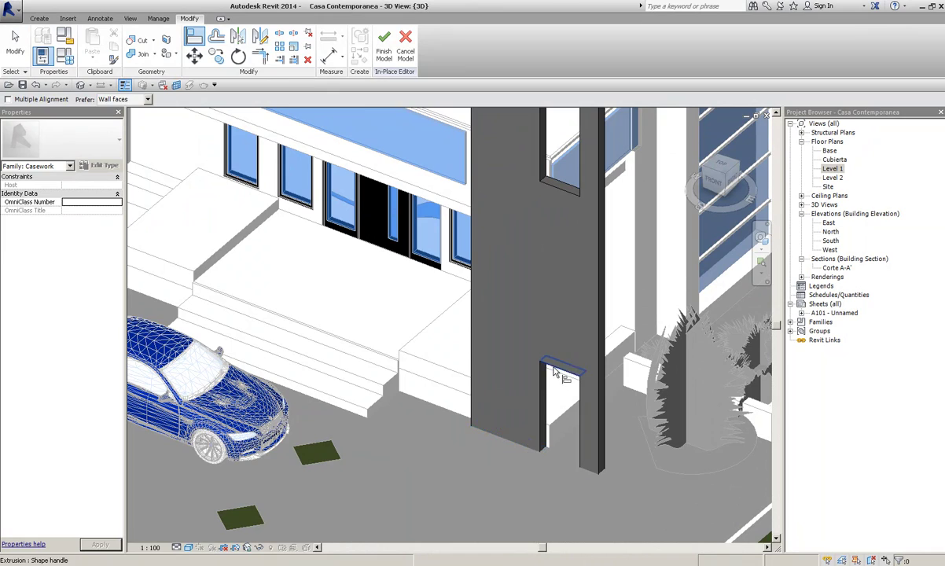
pyautogui.click(528, 347)
pyautogui.click(387, 338)
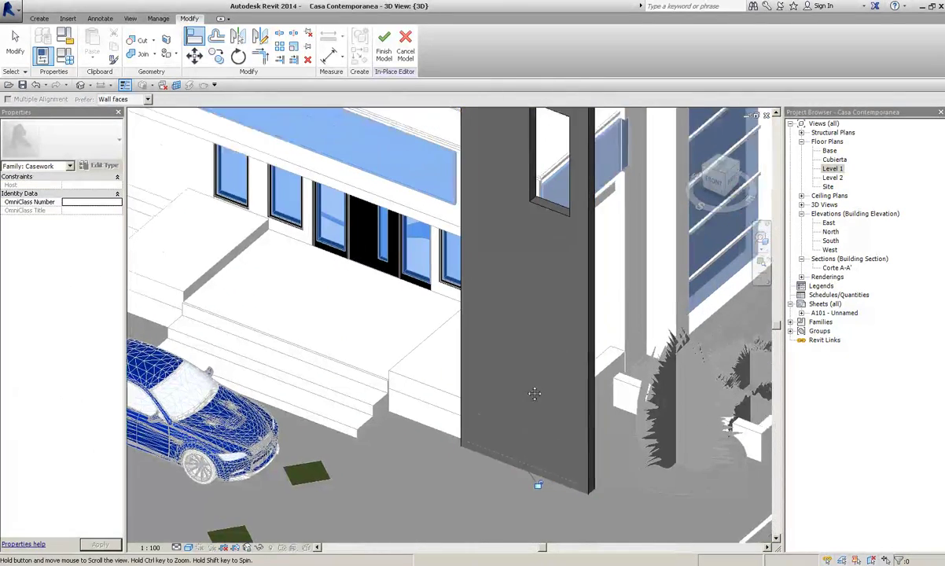
pyautogui.keyDown('shift'); pyautogui.moveTo(534, 392); pyautogui.dragTo(543, 382, button='middle'); pyautogui.keyUp('shift')
pyautogui.scroll(2, 542, 382)
pyautogui.click(13, 48)
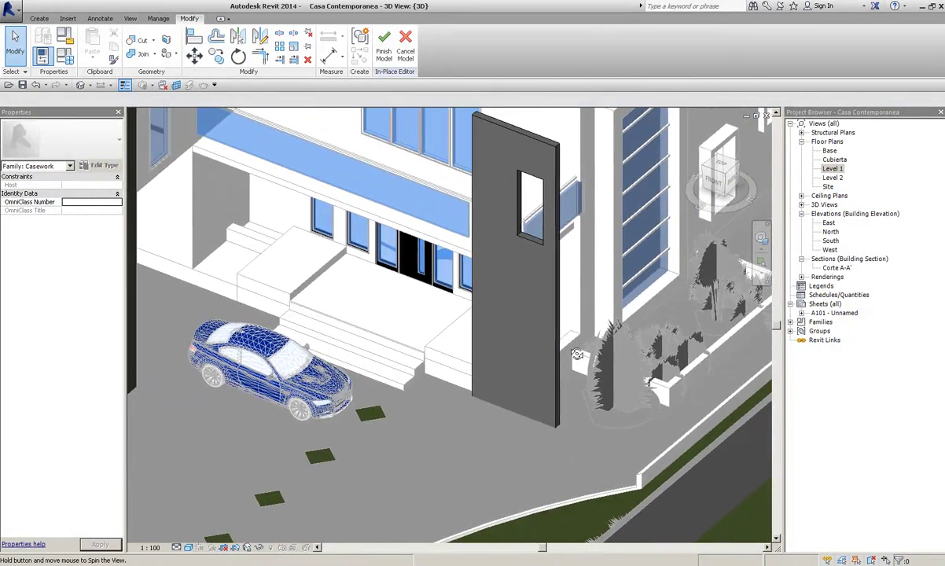
# - Reselect the dark wall extrusion and browse for its material
pyautogui.keyDown('shift'); pyautogui.moveTo(520, 310); pyautogui.dragTo(558, 339, button='middle'); pyautogui.keyUp('shift')
pyautogui.click(558, 340)
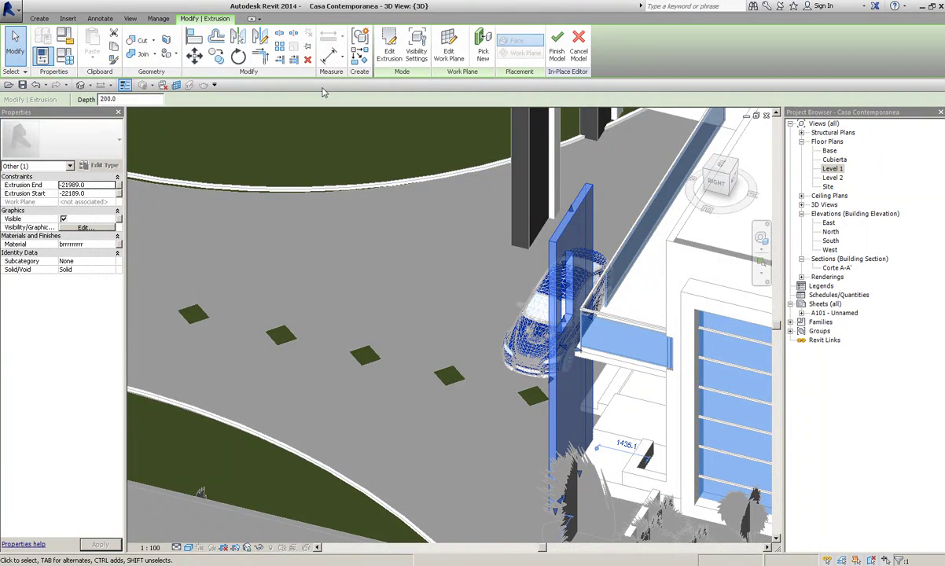
pyautogui.keyDown('shift'); pyautogui.moveTo(322, 93); pyautogui.dragTo(117, 228, button='middle'); pyautogui.keyUp('shift')
pyautogui.click(102, 243)
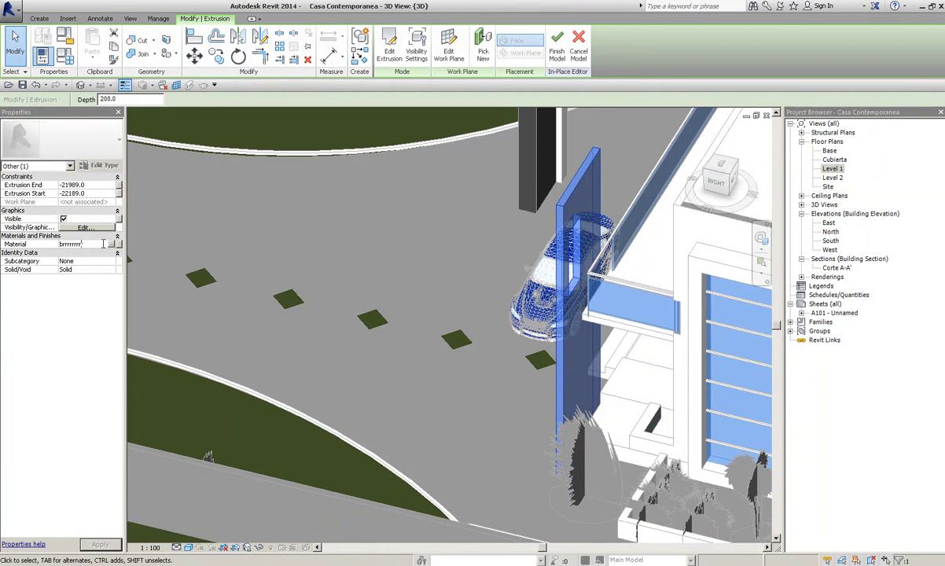
pyautogui.click(111, 244)
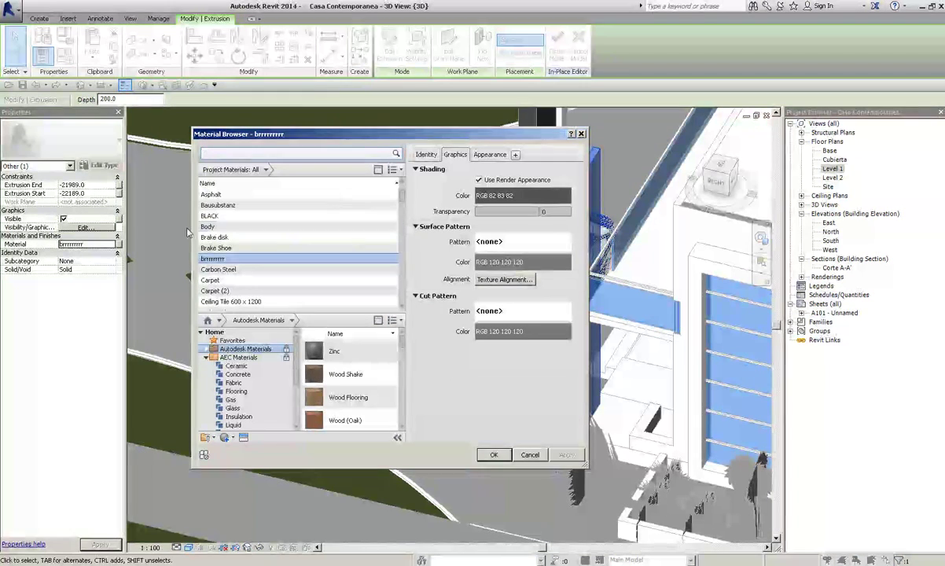
# - Rename the brrrrrrrr material to 'Wal in Place 1' and view its appearance
pyautogui.scroll(1, 299, 235)
pyautogui.rightClick(239, 260)
pyautogui.click(260, 287)
pyautogui.write('Wall')
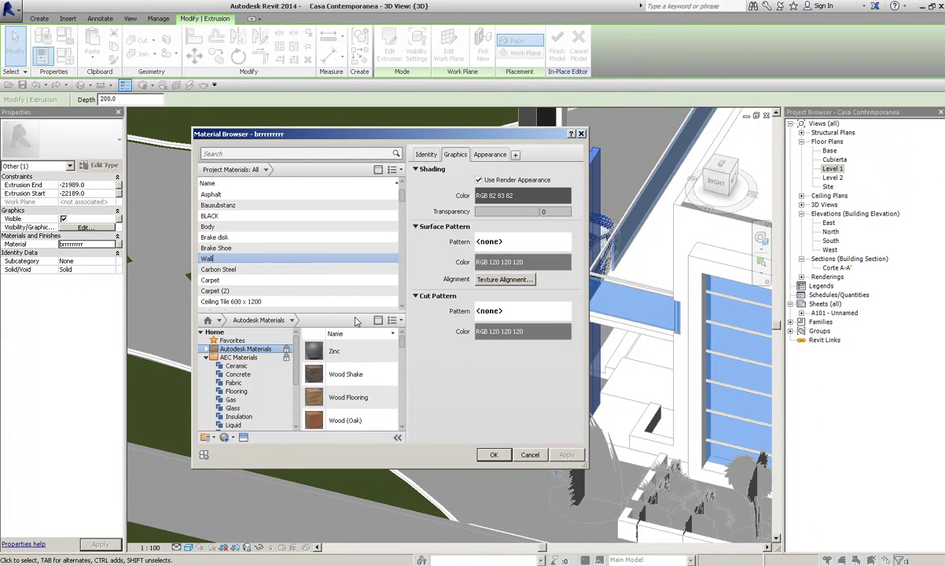
pyautogui.press('Home')
pyautogui.write('1')
pyautogui.press('Return')
pyautogui.click(490, 154)
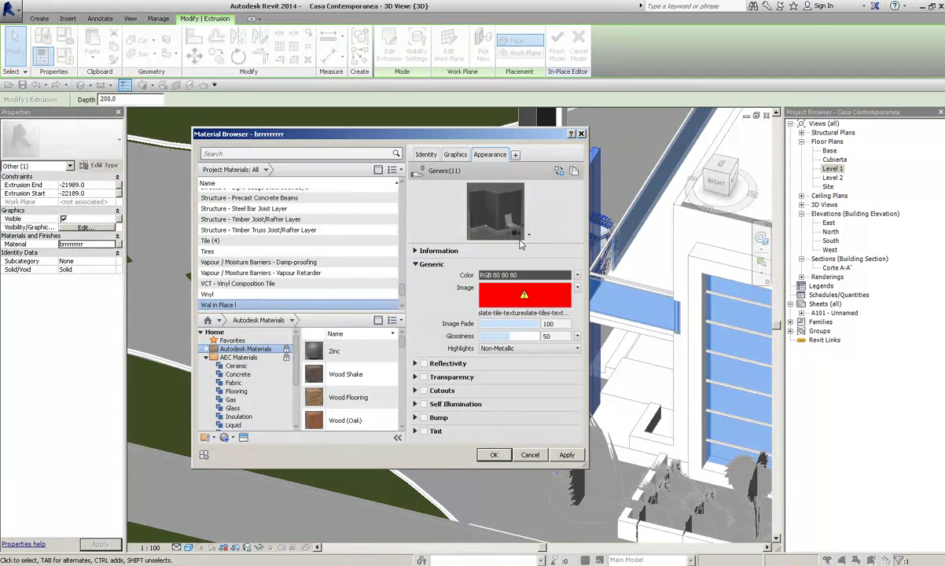
pyautogui.moveTo(518, 244); pyautogui.dragTo(519, 271)
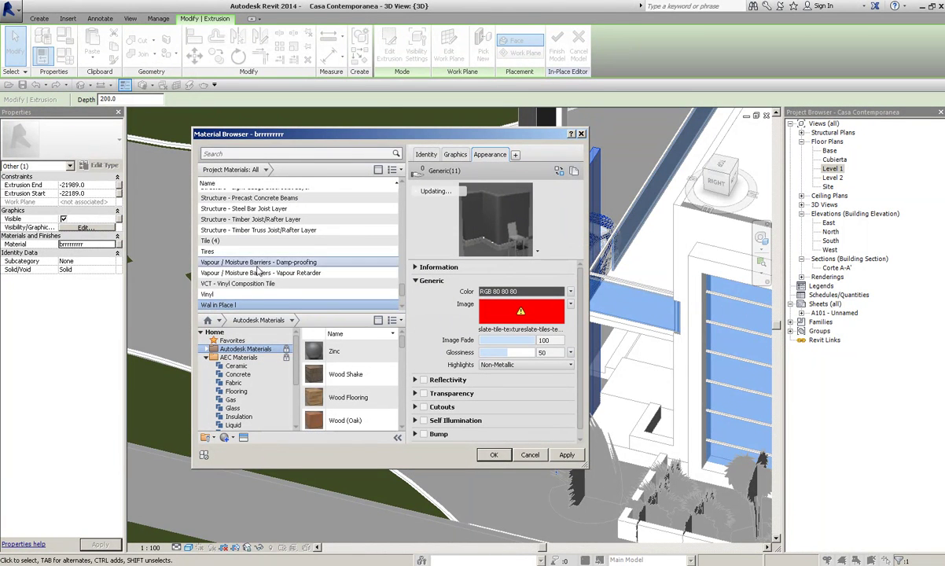
# - Delete Wal in Place 1, then search 'de' and choose Default Wall
pyautogui.rightClick(242, 308)
pyautogui.click(240, 326)
pyautogui.click(247, 153)
pyautogui.write('e')
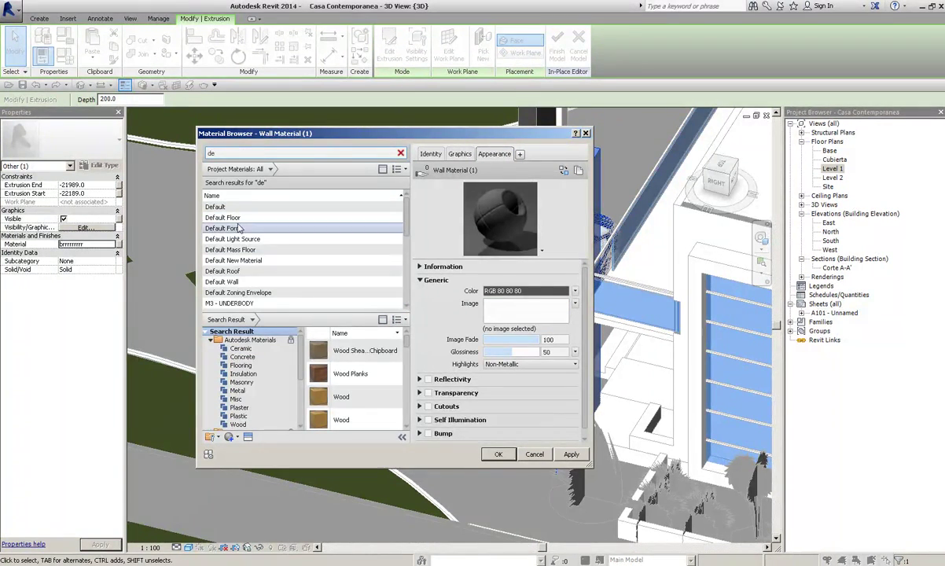
pyautogui.click(244, 280)
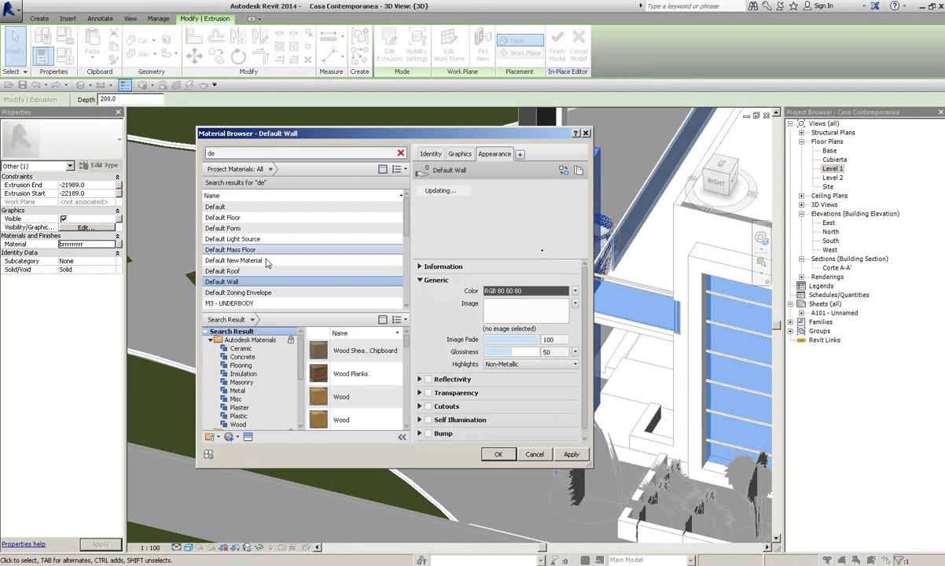
# - Duplicate the Default Wall material and check its shading, graphics and identity settings
pyautogui.rightClick(239, 283)
pyautogui.click(265, 299)
pyautogui.write('Wall In Place 1')
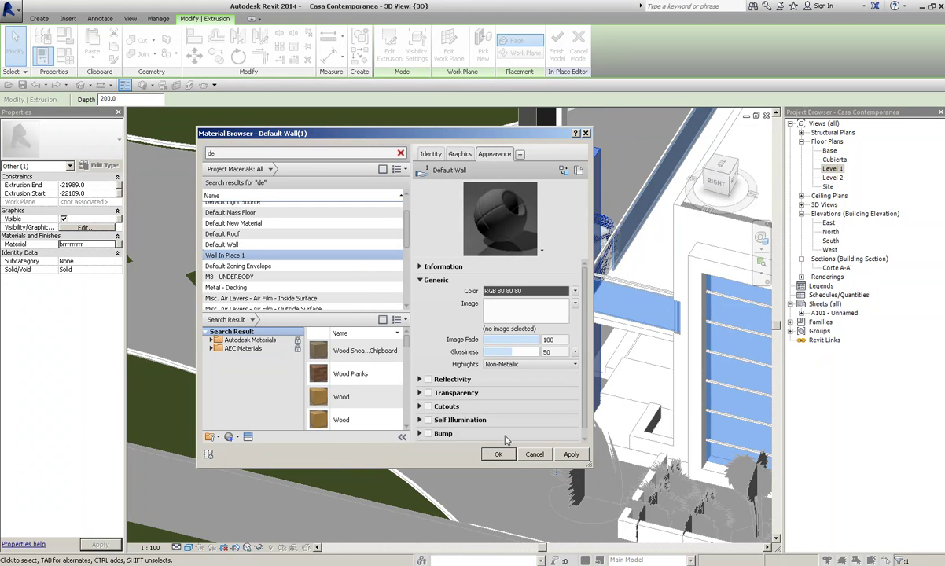
pyautogui.click(571, 455)
pyautogui.click(459, 153)
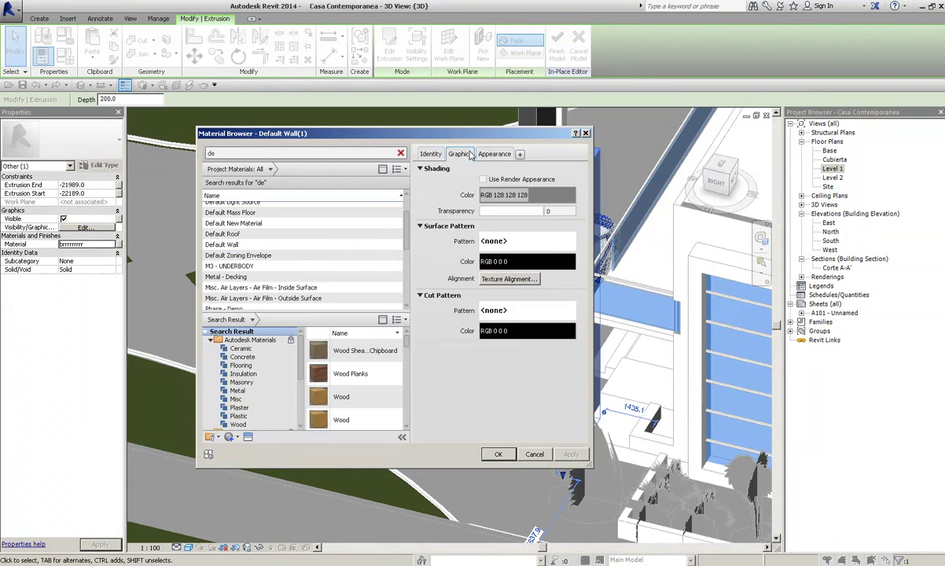
pyautogui.click(430, 153)
pyautogui.click(460, 154)
pyautogui.click(423, 154)
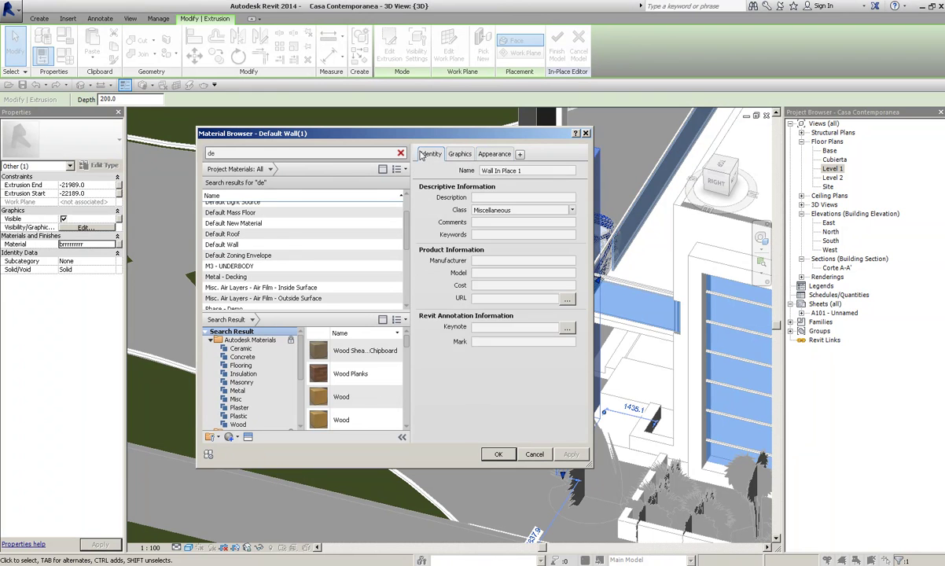
# - Review the graphics and appearance settings, shrinking the appearance preview
pyautogui.click(464, 154)
pyautogui.click(494, 154)
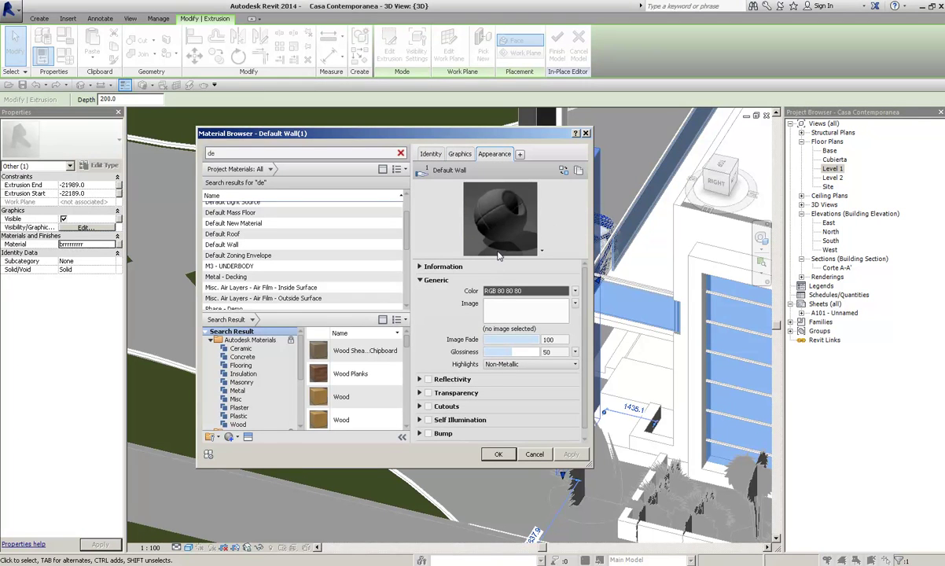
pyautogui.moveTo(493, 257); pyautogui.dragTo(494, 215)
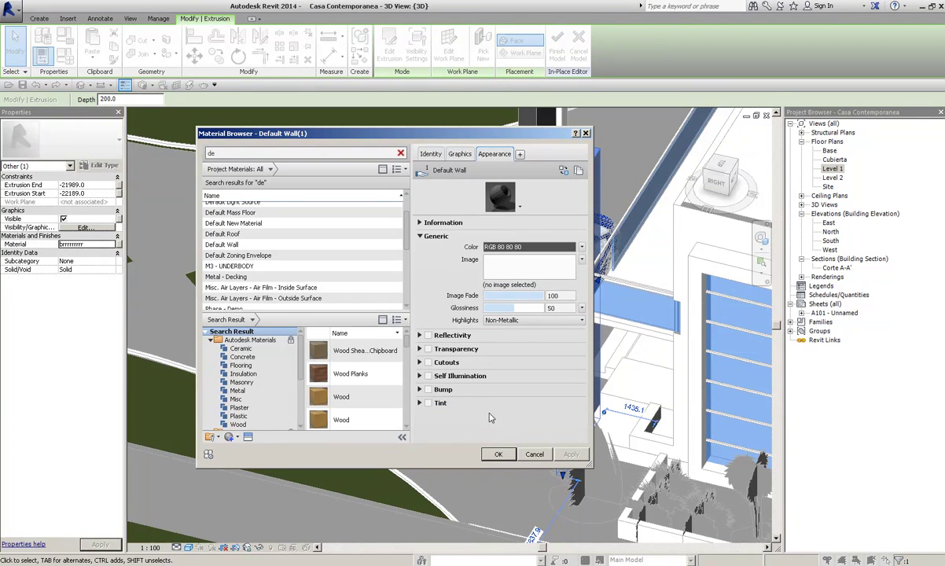
pyautogui.click(431, 154)
pyautogui.click(460, 154)
pyautogui.click(494, 154)
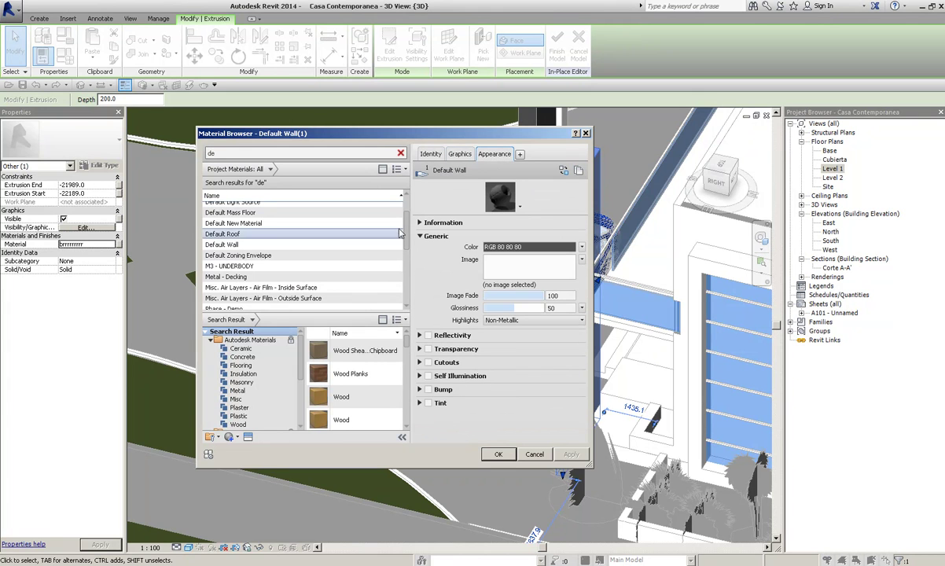
# - Scroll down and enlarge the material library panel to show more materials
pyautogui.scroll(-2, 287, 261)
pyautogui.scroll(-2, 299, 267)
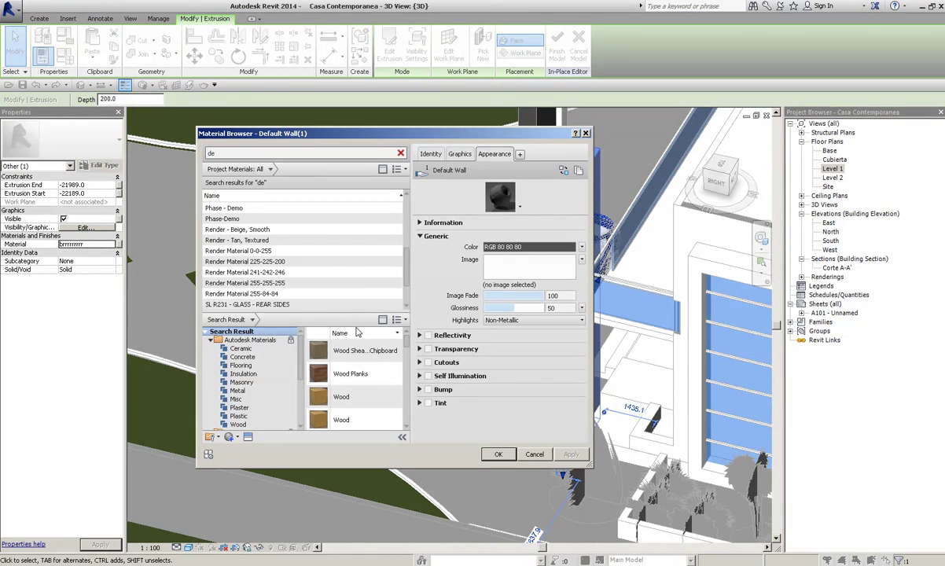
pyautogui.moveTo(351, 311); pyautogui.dragTo(352, 237)
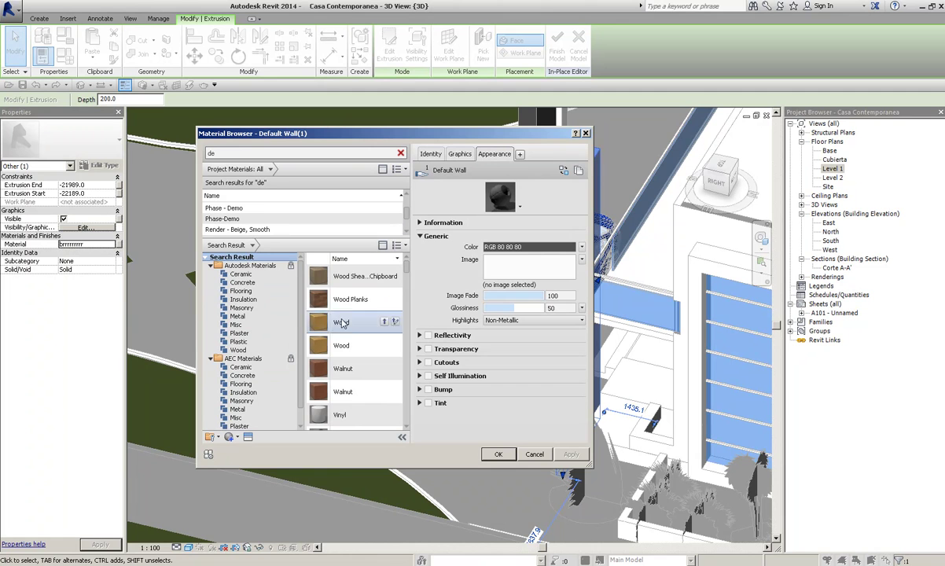
# - Replace the appearance with Autodesk Physical Assets > Wall Paint > Matte > Ivory Flat
pyautogui.click(248, 437)
pyautogui.click(260, 152)
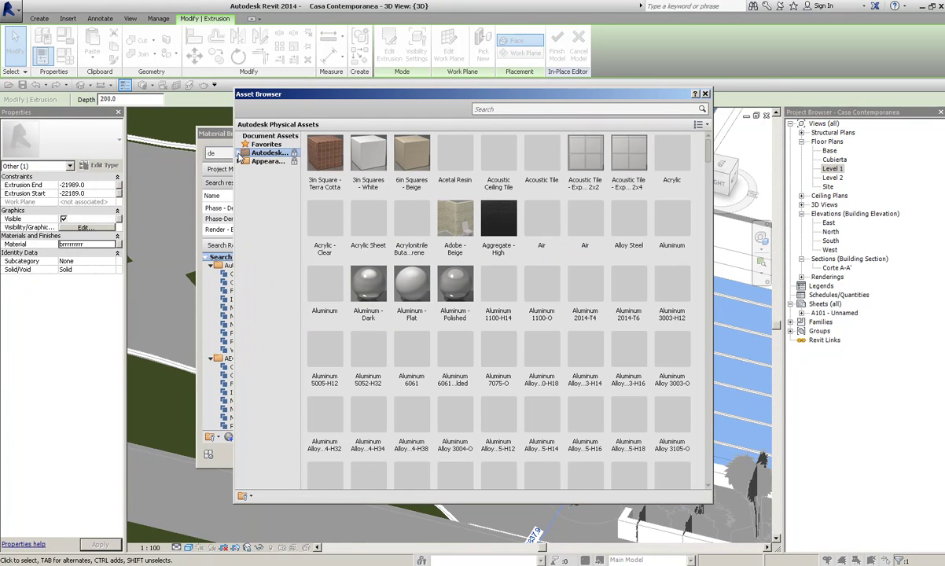
pyautogui.click(239, 154)
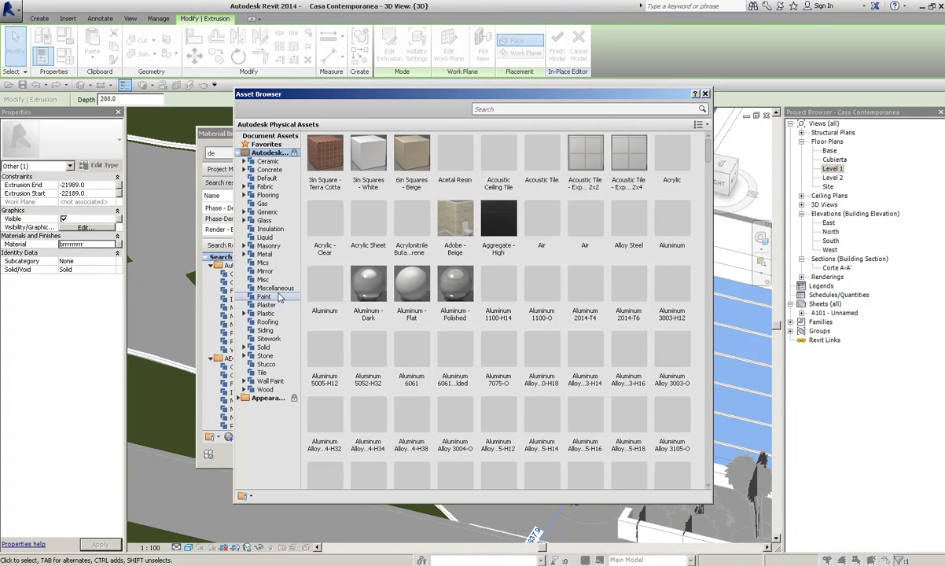
pyautogui.click(269, 381)
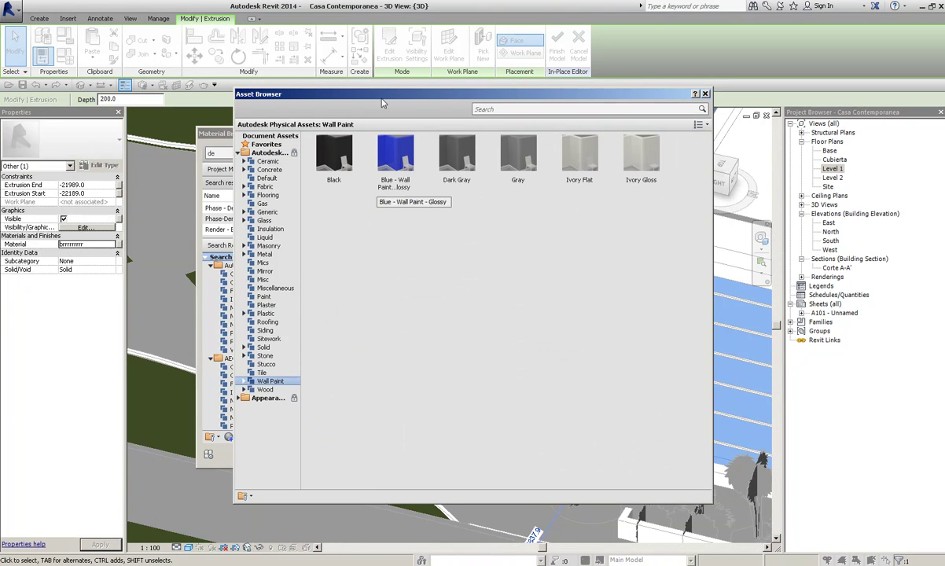
pyautogui.moveTo(358, 95); pyautogui.dragTo(309, 96)
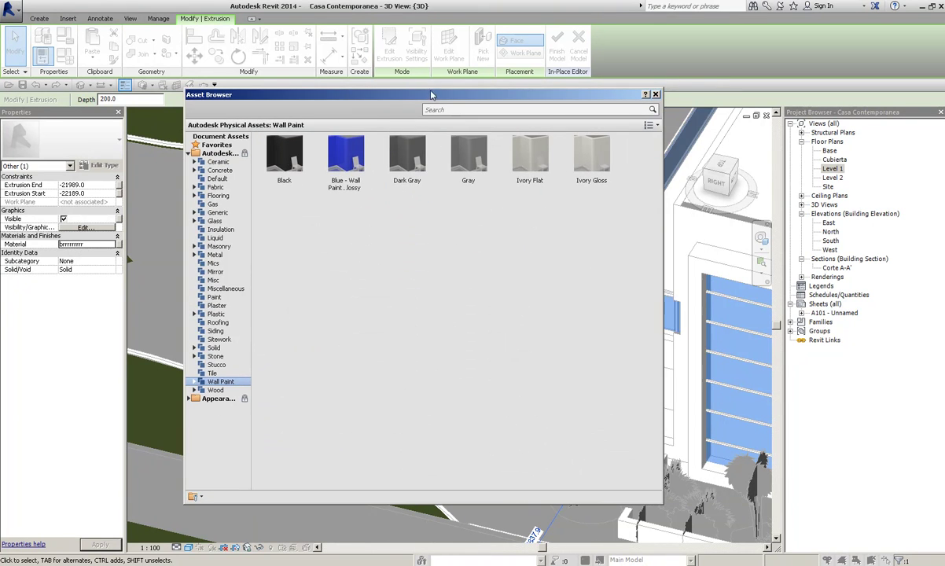
pyautogui.moveTo(433, 89); pyautogui.dragTo(433, 96)
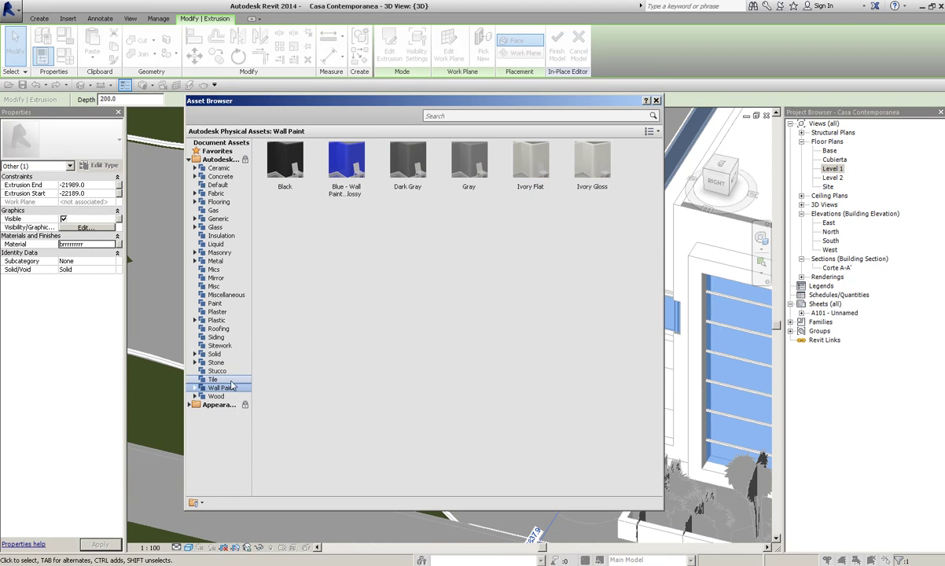
pyautogui.click(194, 388)
pyautogui.click(221, 404)
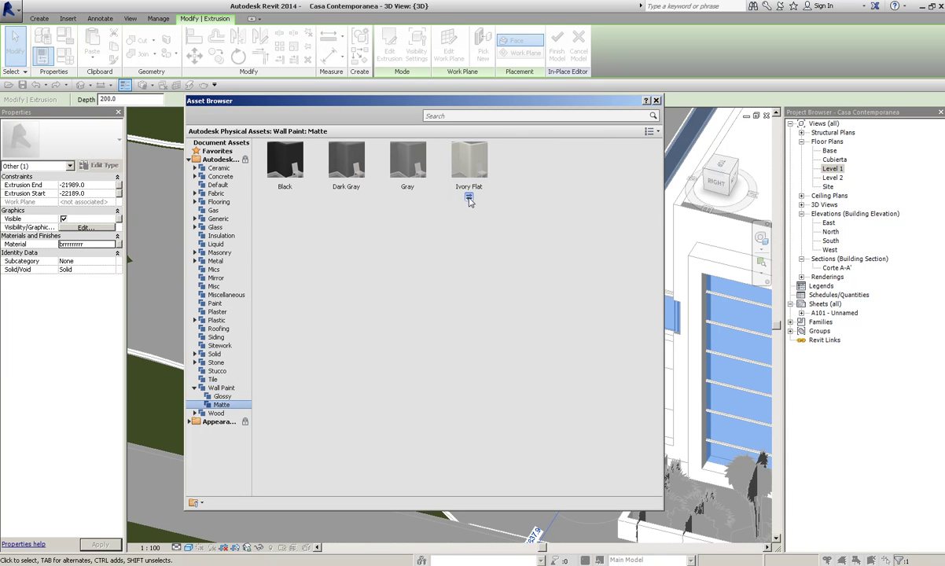
pyautogui.click(469, 199)
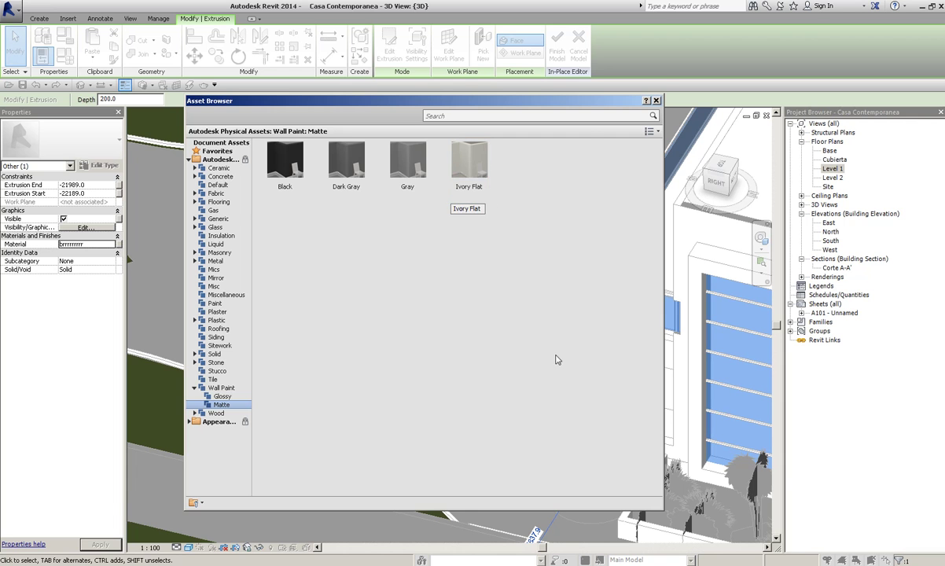
# - Close the asset library, keeping Roller application and the existing paint colour
pyautogui.moveTo(620, 96); pyautogui.dragTo(421, 94)
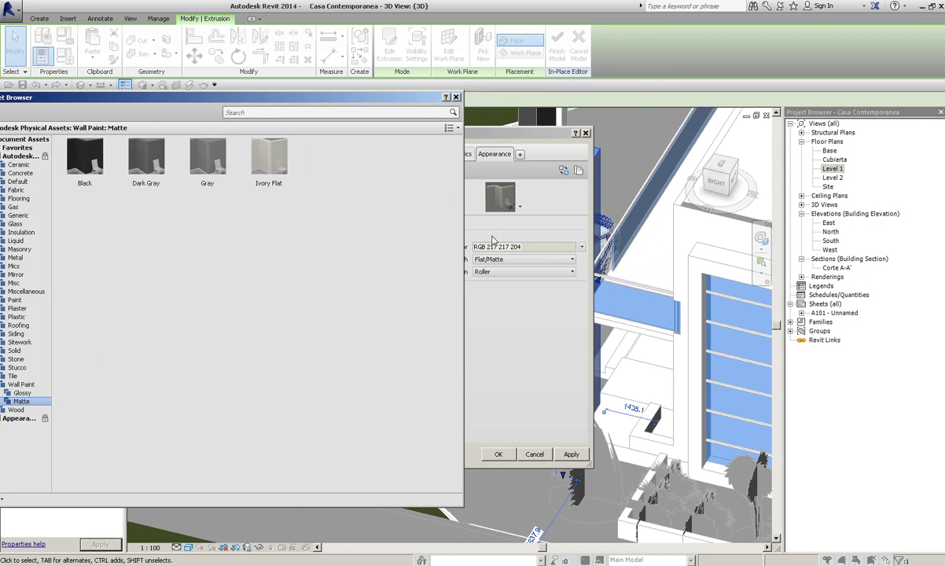
pyautogui.click(456, 96)
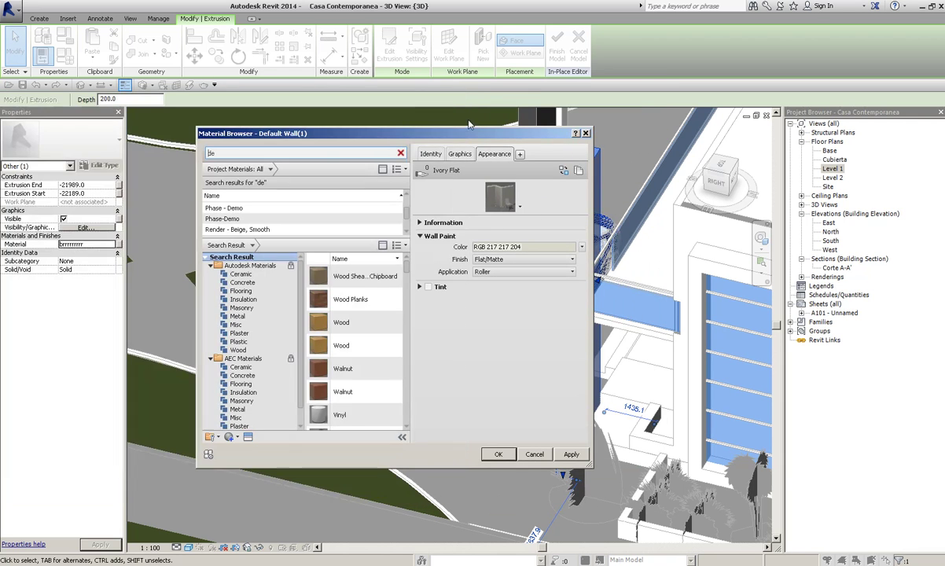
pyautogui.click(507, 273)
pyautogui.click(519, 271)
pyautogui.click(508, 272)
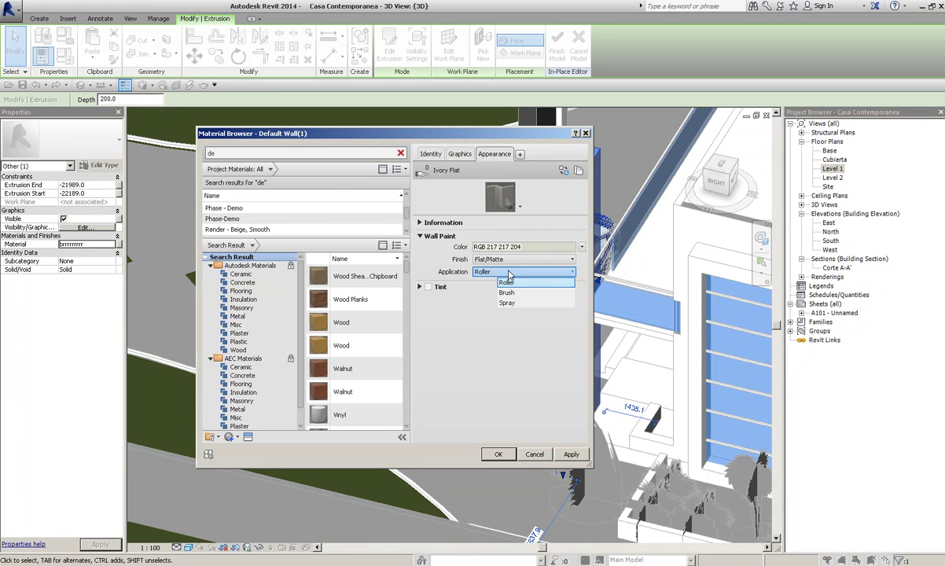
pyautogui.click(421, 292)
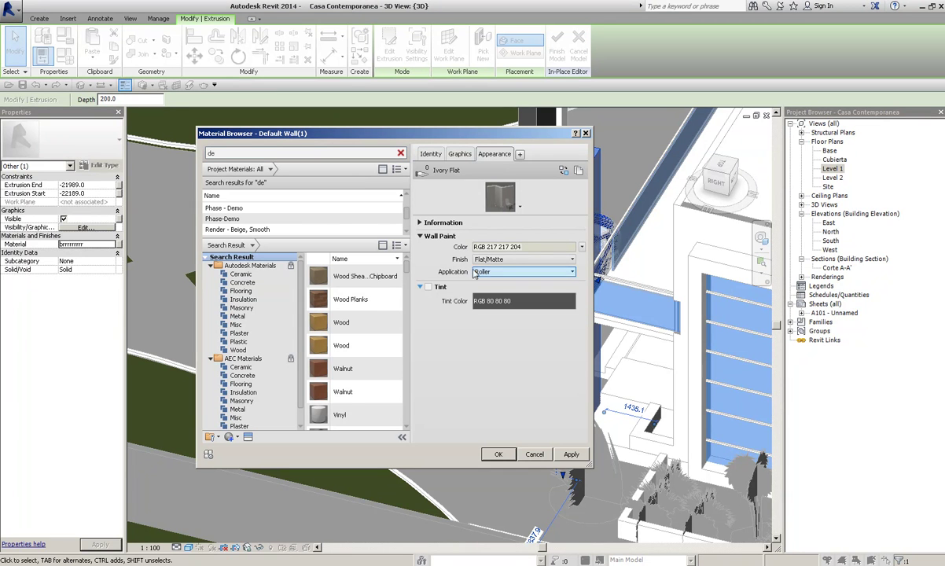
pyautogui.click(532, 247)
pyautogui.click(598, 191)
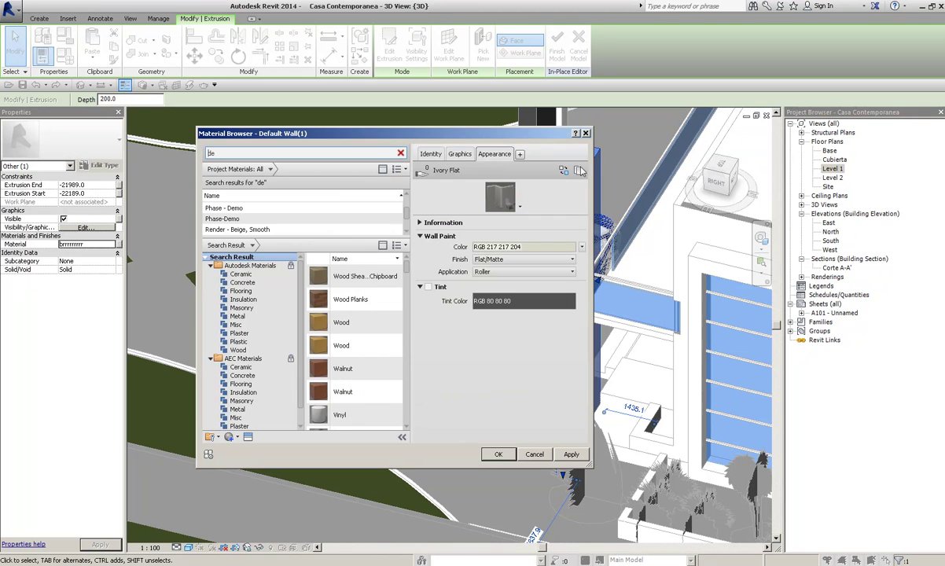
# - Apply the material to the extrusion and finish the in-place model
pyautogui.click(497, 454)
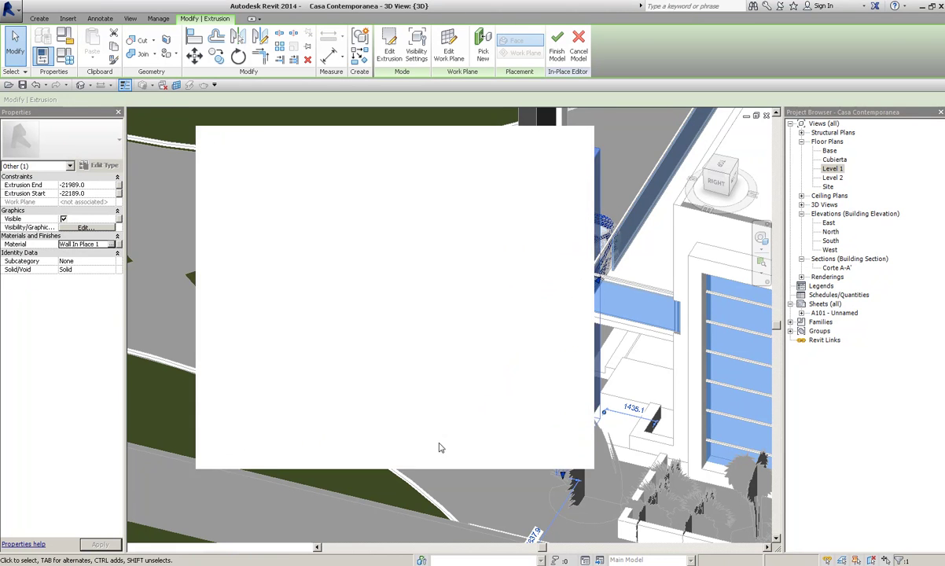
pyautogui.scroll(3, 468, 433)
pyautogui.click(15, 53)
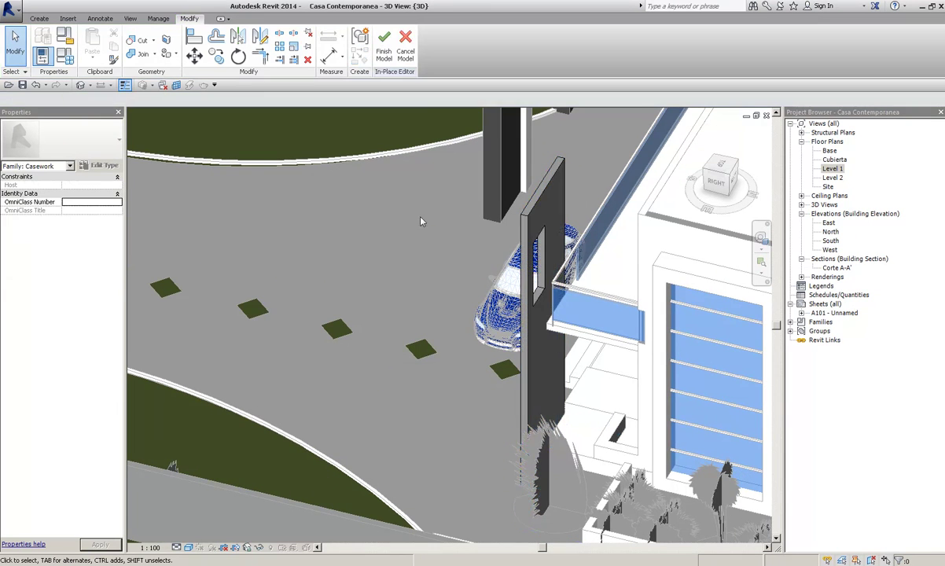
pyautogui.scroll(5, 610, 362)
pyautogui.scroll(-5, 610, 362)
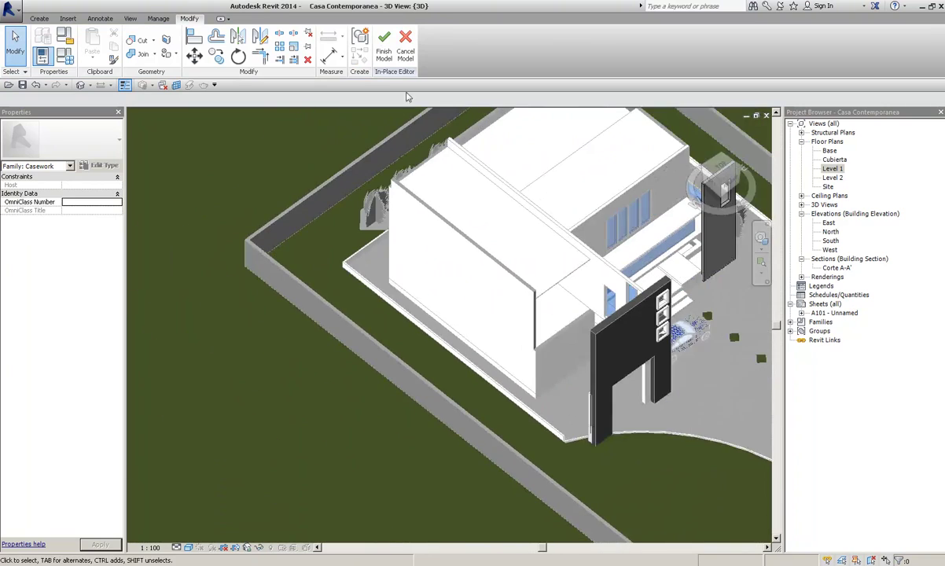
pyautogui.click(384, 43)
# - Re-enter in-place editing of the gate, orbit the view, then leave it again
pyautogui.scroll(3, 471, 330)
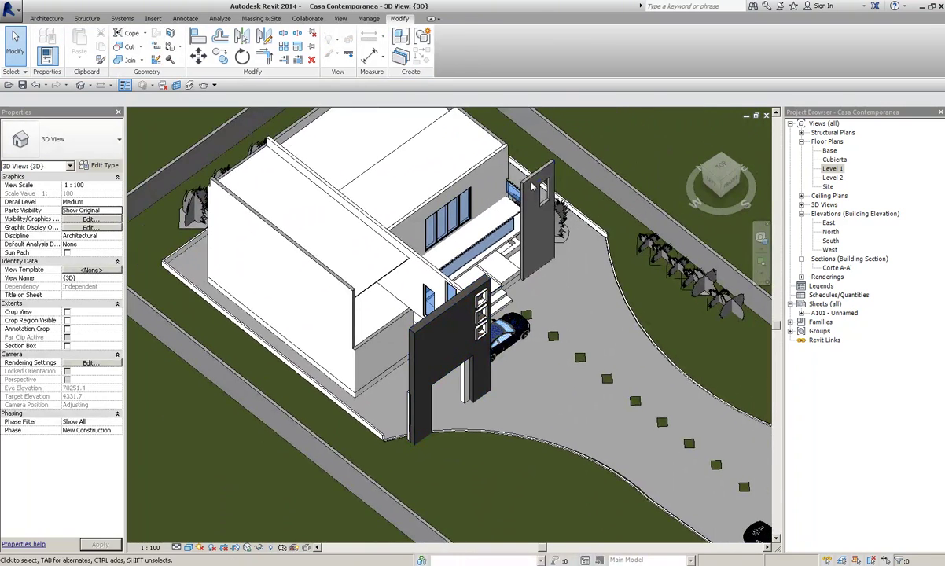
pyautogui.doubleClick(459, 331)
pyautogui.keyDown('shift'); pyautogui.moveTo(459, 330); pyautogui.dragTo(430, 304, button='middle'); pyautogui.keyUp('shift')
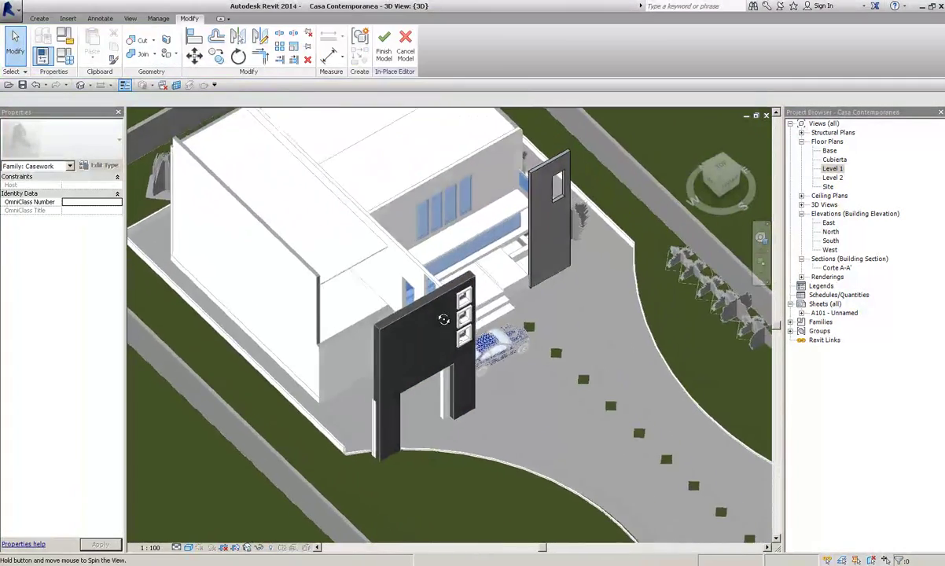
pyautogui.click(383, 43)
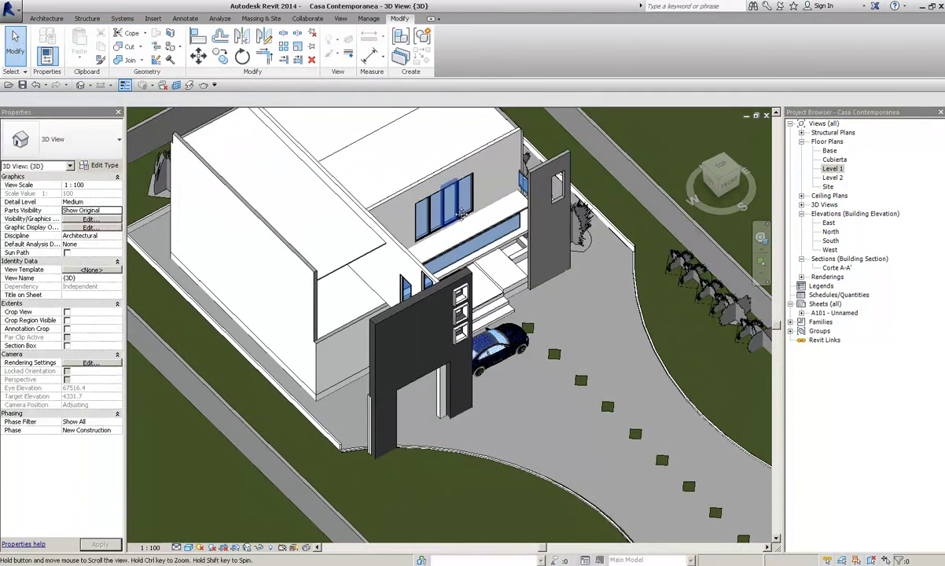
# - Select the gate casework, view its empty type properties, then clear the selection
pyautogui.click(409, 297)
pyautogui.click(408, 297)
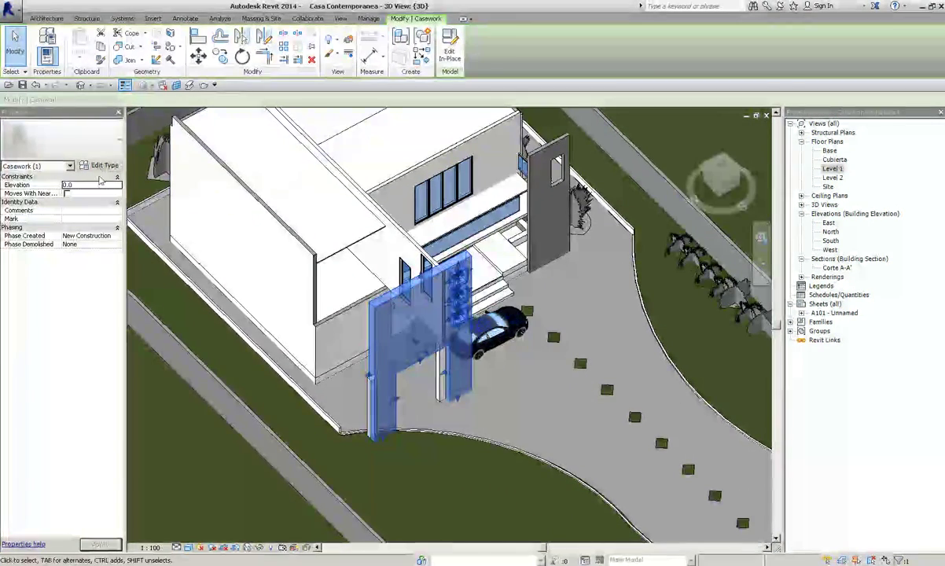
pyautogui.click(101, 165)
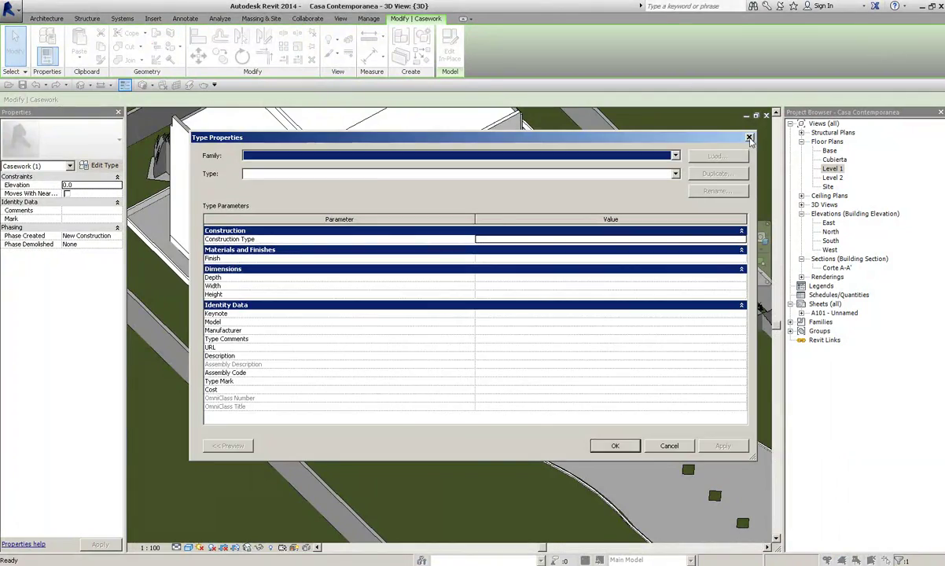
pyautogui.click(750, 139)
pyautogui.keyDown('shift'); pyautogui.moveTo(471, 315); pyautogui.dragTo(440, 298, button='middle'); pyautogui.keyUp('shift')
pyautogui.scroll(3, 334, 235)
pyautogui.press('Escape')
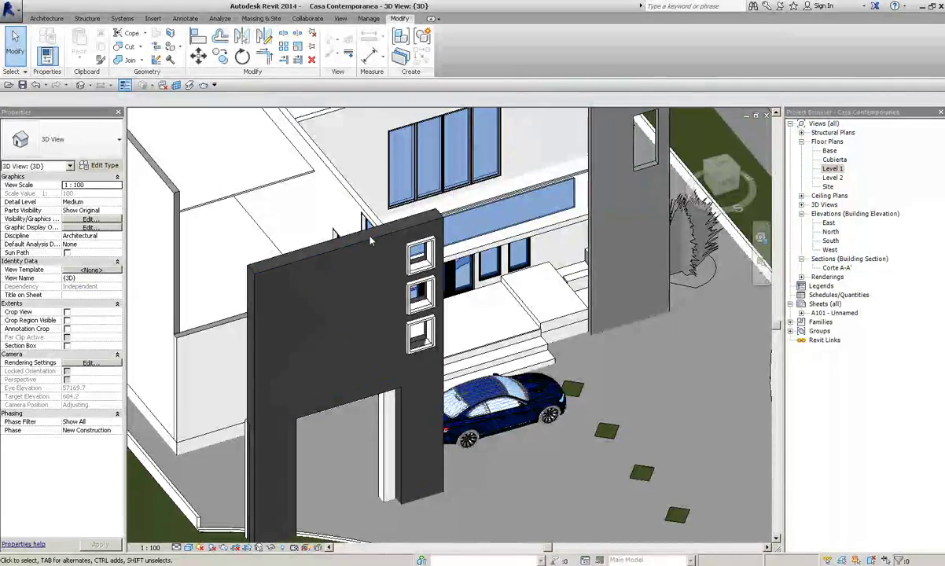
pyautogui.moveTo(370, 240)
pyautogui.keyDown('shift'); pyautogui.mouseDown(button='middle')
pyautogui.moveTo(486, 230)
pyautogui.moveTo(263, 184)
pyautogui.mouseUp(button='middle'); pyautogui.keyUp('shift')
# - Check the gate casework's type properties, then edit the gate in place and select its extrusion
pyautogui.click(475, 235)
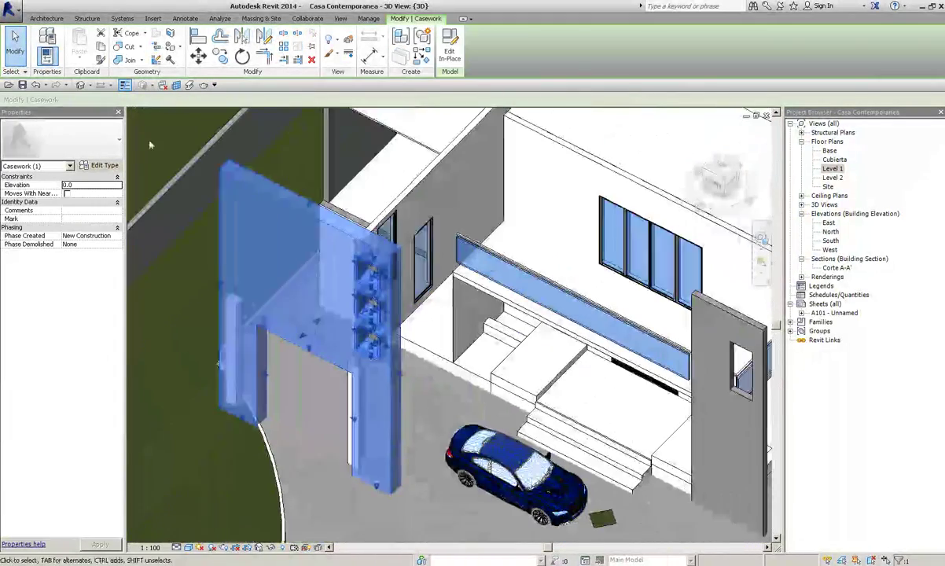
pyautogui.click(99, 165)
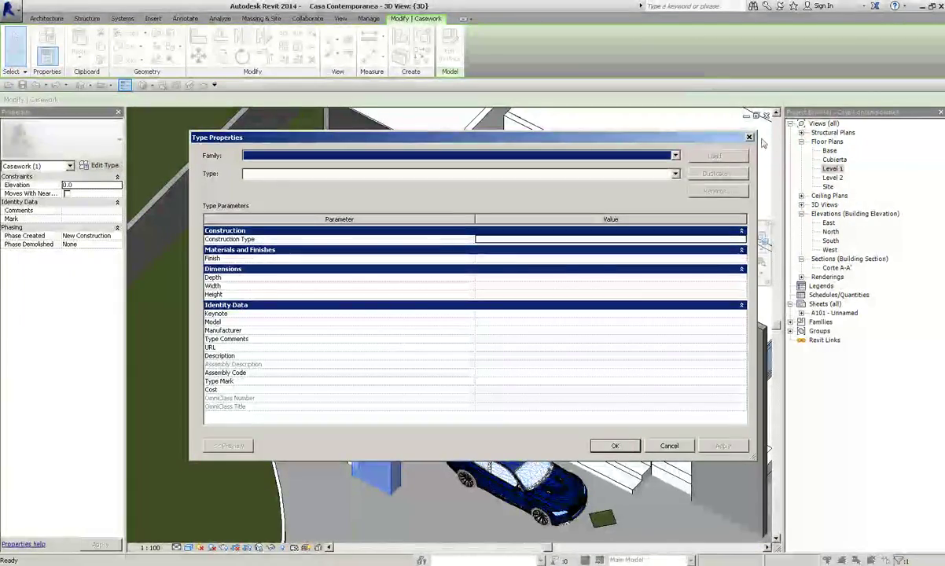
pyautogui.click(749, 138)
pyautogui.click(449, 48)
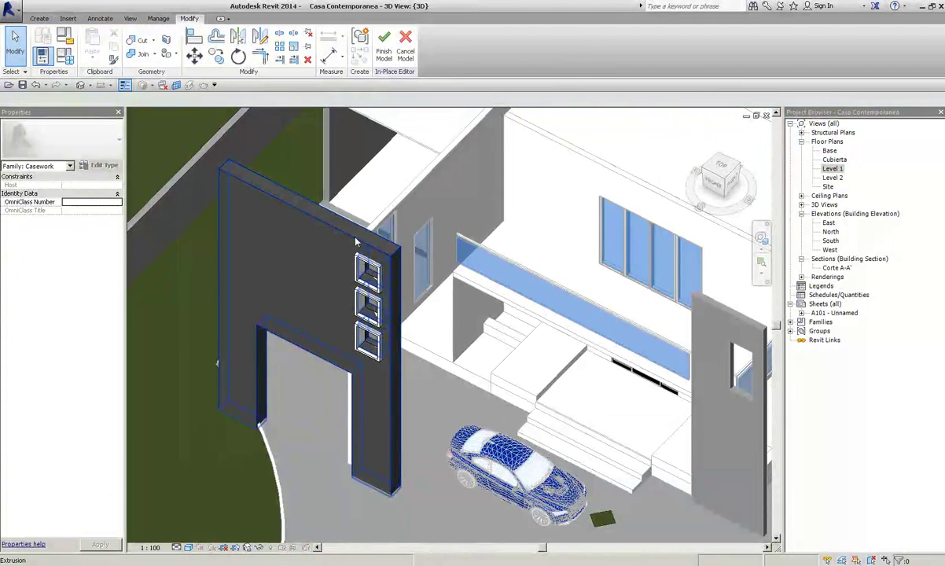
pyautogui.click(356, 242)
pyautogui.keyDown('shift'); pyautogui.moveTo(356, 242); pyautogui.dragTo(224, 115, button='middle'); pyautogui.keyUp('shift')
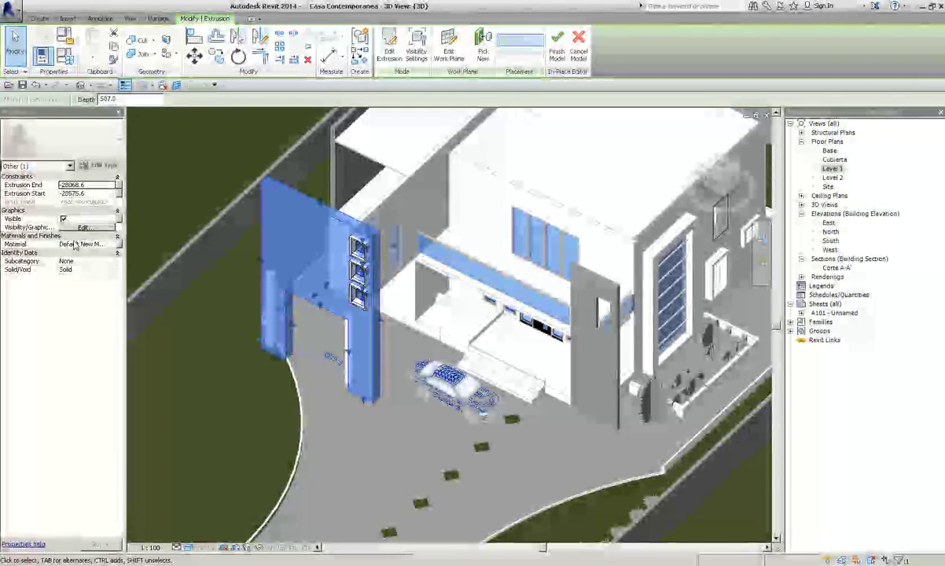
# - Open the extrusion's Material value browser, cancelling the Associate Family Parameter dialog
pyautogui.click(49, 245)
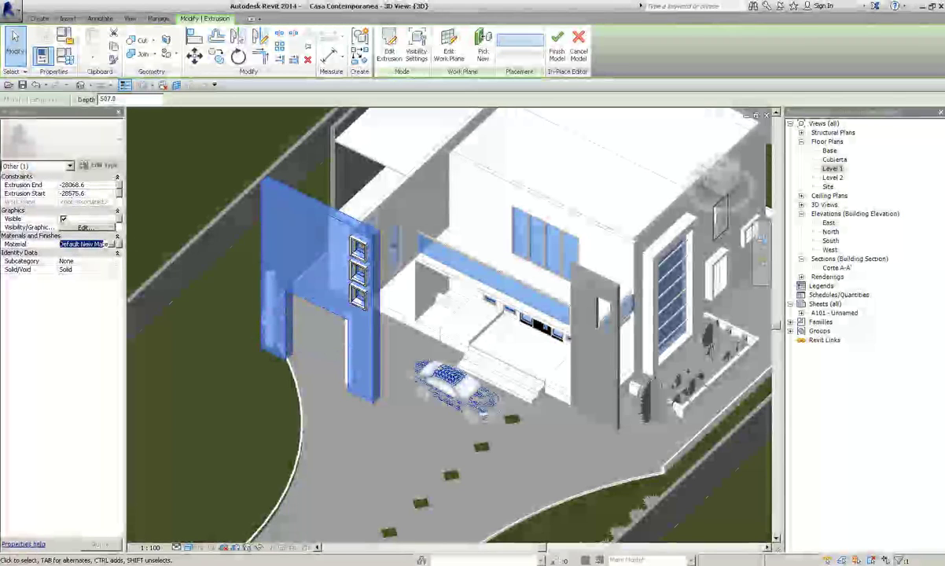
pyautogui.click(117, 236)
pyautogui.click(102, 245)
pyautogui.click(95, 237)
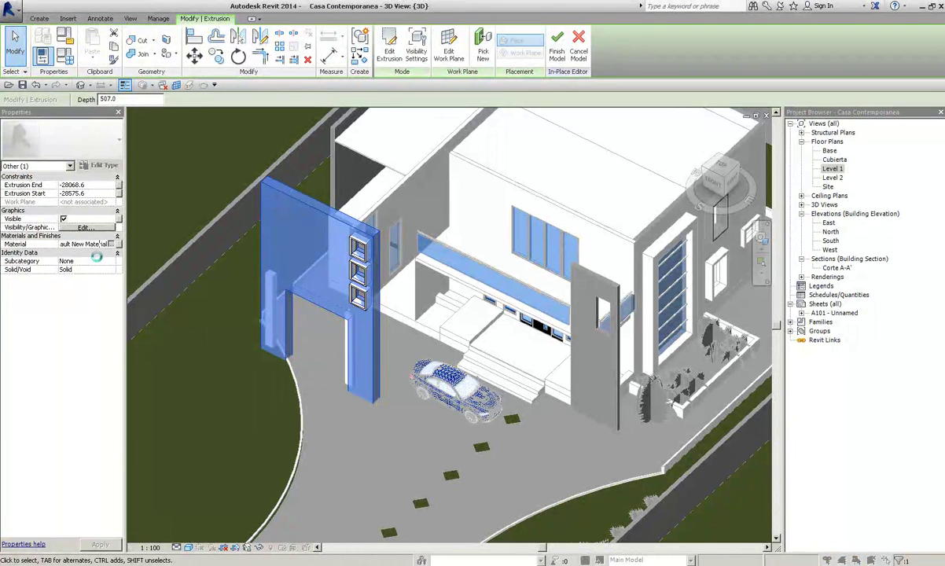
pyautogui.click(114, 244)
pyautogui.click(677, 459)
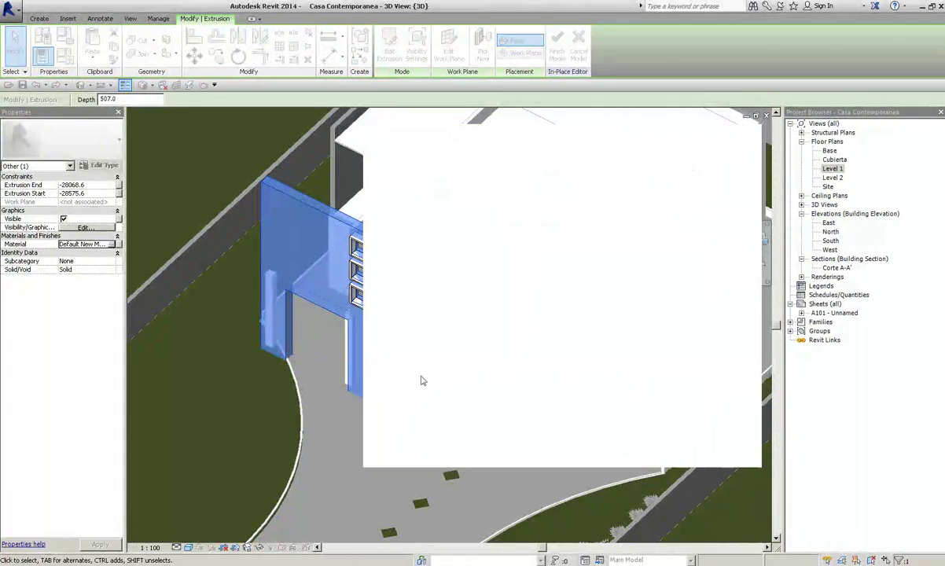
pyautogui.click(118, 244)
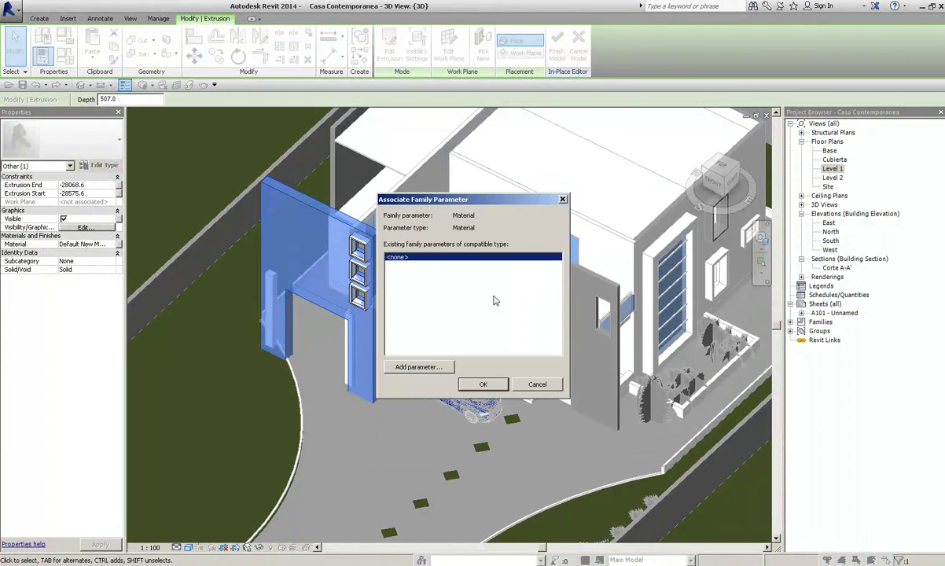
pyautogui.click(552, 387)
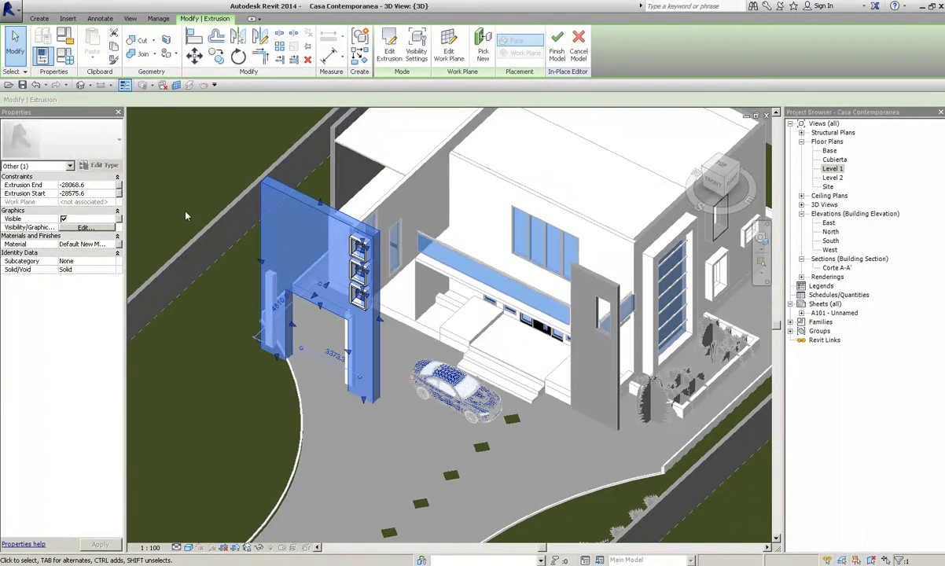
pyautogui.click(115, 245)
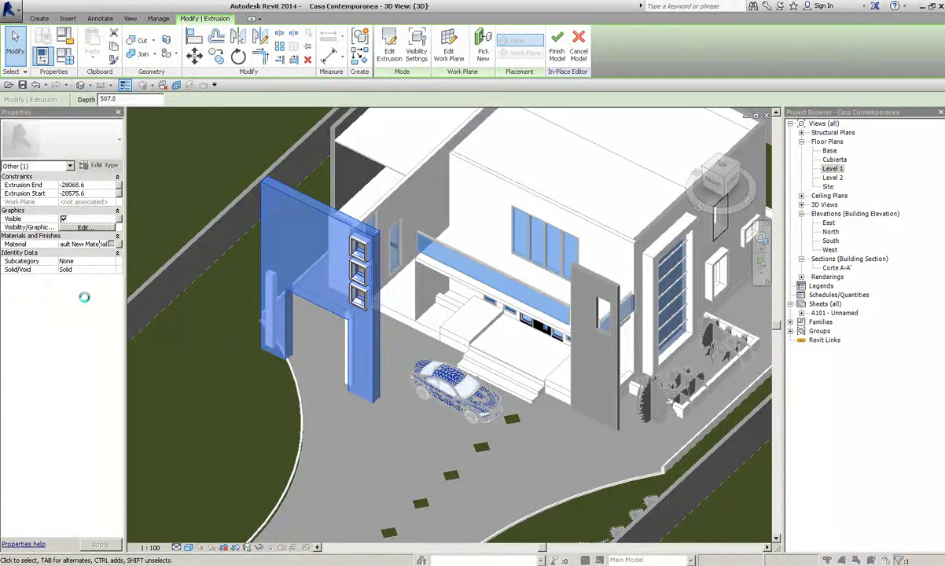
# - Rearrange the Material Browser and enlarge the project materials list, keeping all materials shown
pyautogui.moveTo(417, 139); pyautogui.dragTo(239, 140)
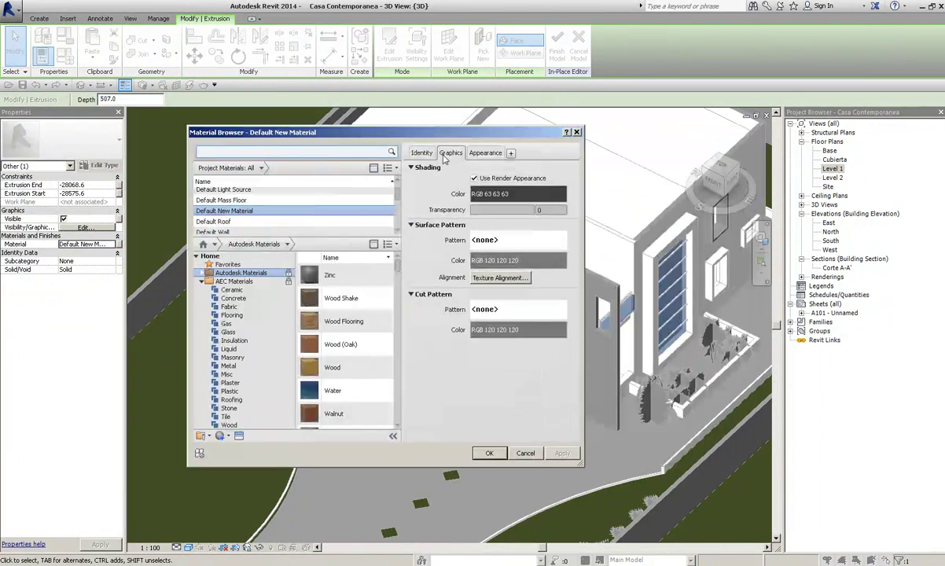
pyautogui.click(485, 153)
pyautogui.click(847, 563)
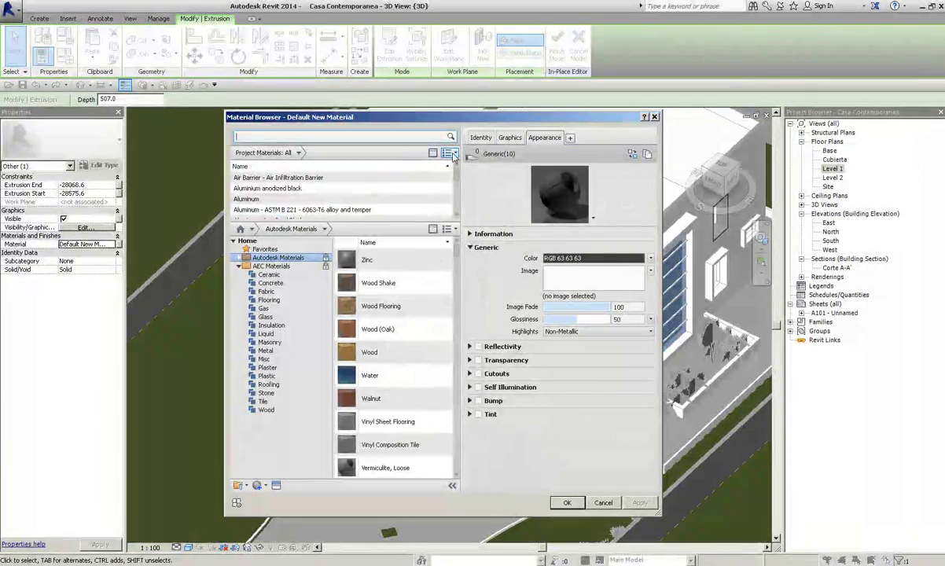
pyautogui.click(453, 155)
pyautogui.click(276, 169)
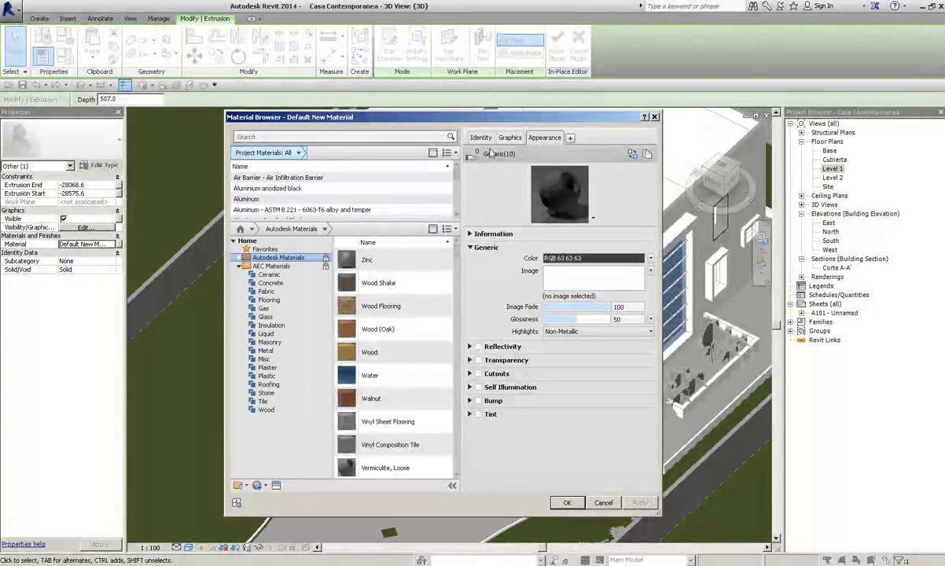
pyautogui.click(511, 139)
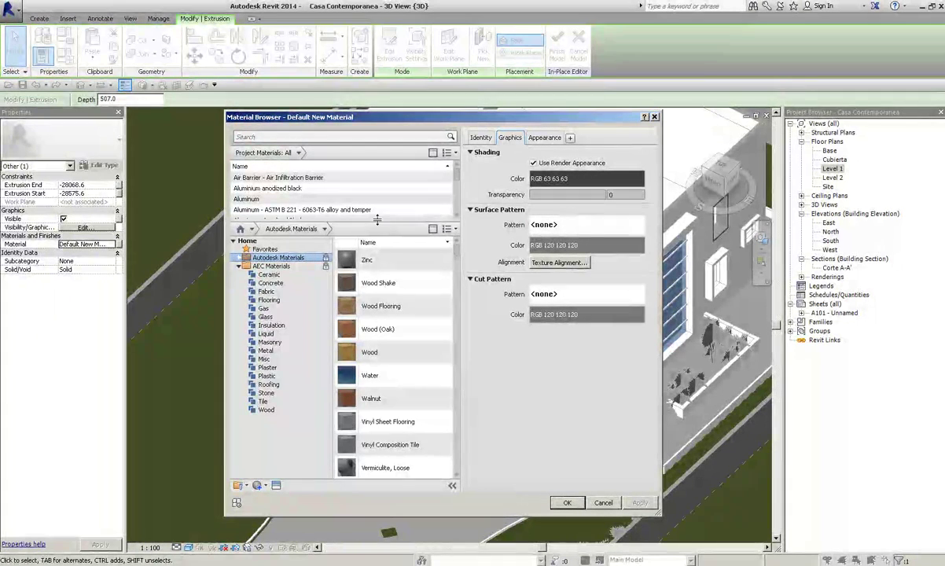
pyautogui.moveTo(377, 219); pyautogui.dragTo(377, 388)
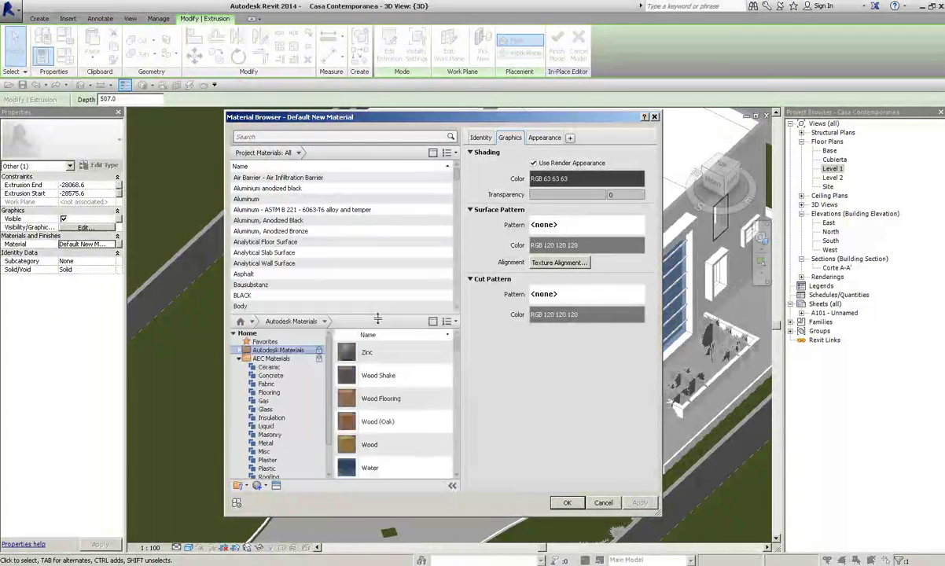
pyautogui.click(299, 153)
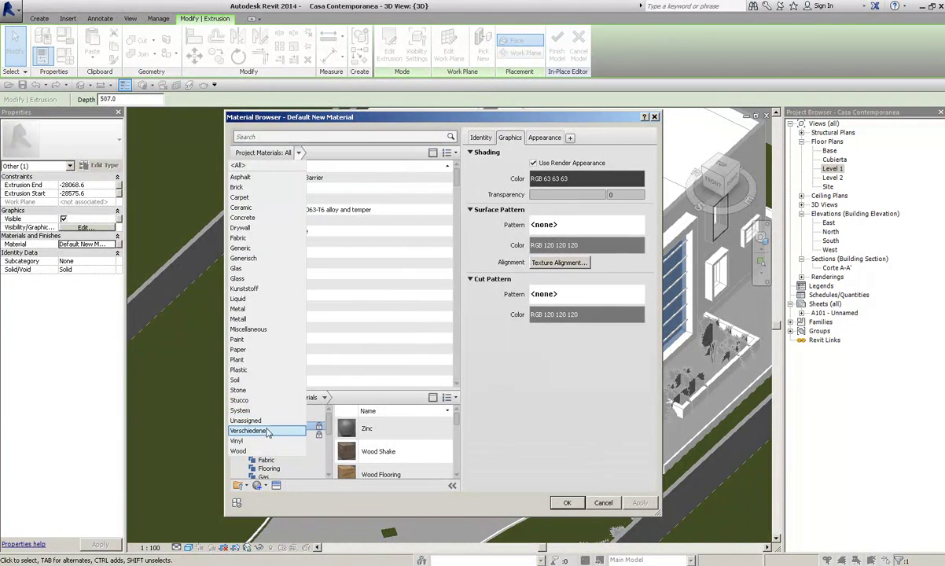
pyautogui.click(317, 118)
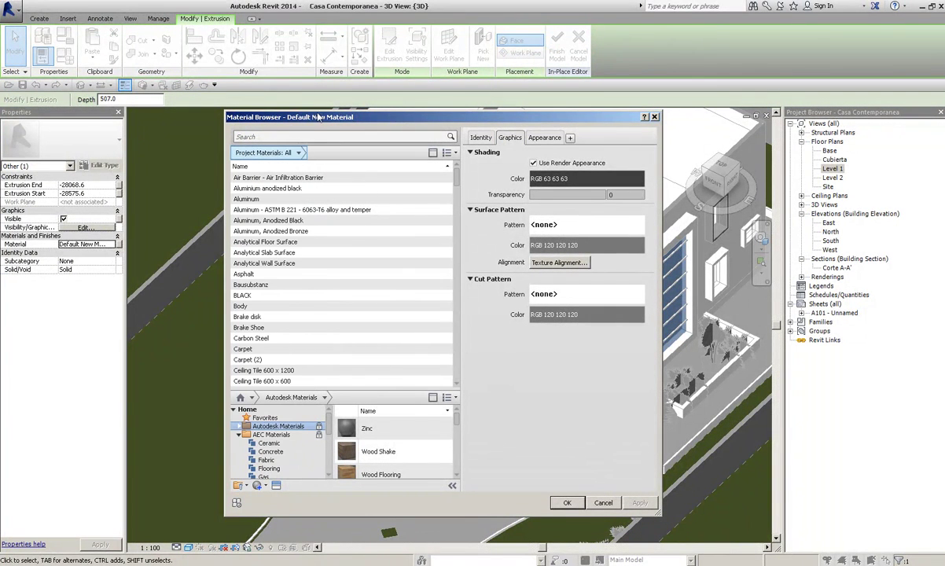
pyautogui.click(456, 154)
pyautogui.click(455, 153)
# - Search 'wall' and assign Wall In Place 1 to the extrusion
pyautogui.click(312, 137)
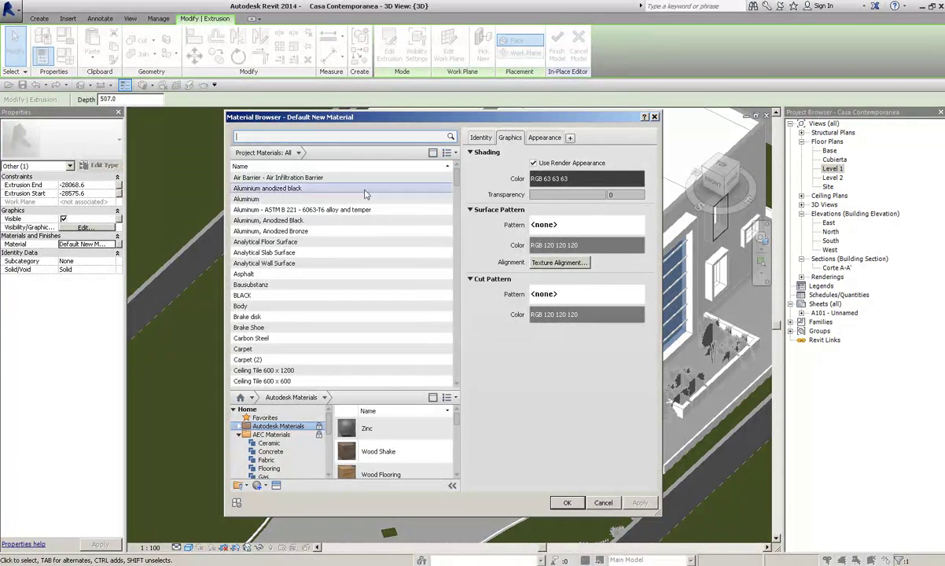
pyautogui.scroll(-2, 459, 195)
pyautogui.scroll(-3, 459, 195)
pyautogui.scroll(-5, 459, 195)
pyautogui.scroll(3, 354, 197)
pyautogui.click(268, 141)
pyautogui.write('wall')
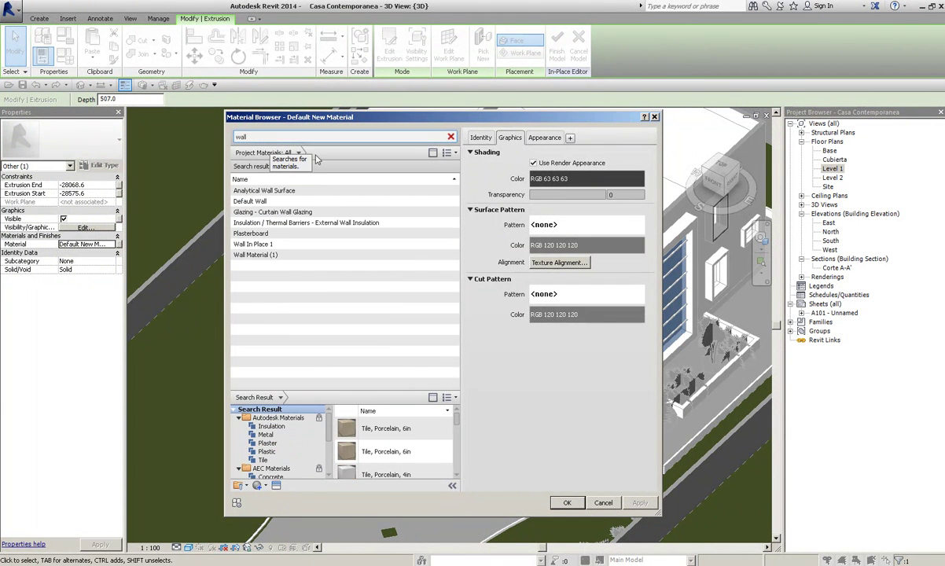
pyautogui.click(271, 234)
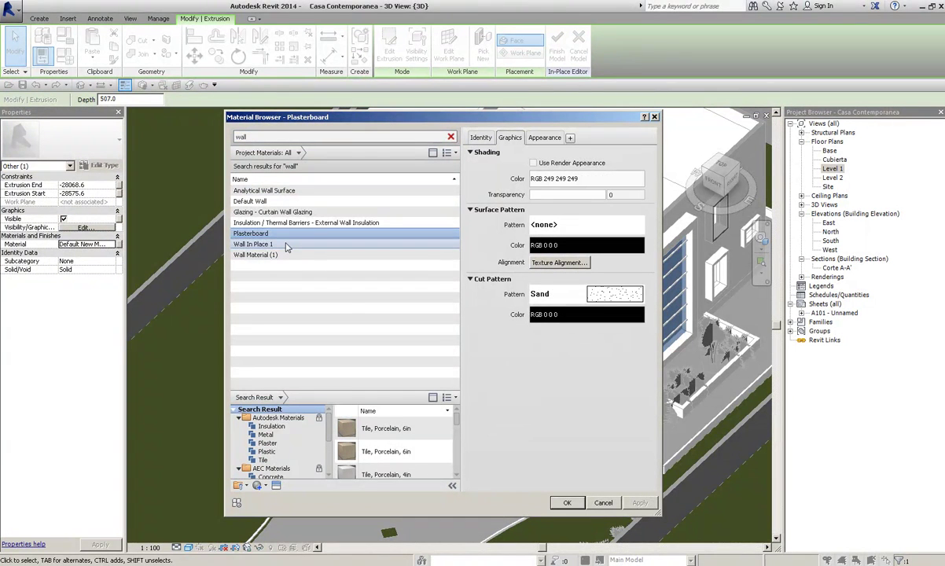
pyautogui.click(286, 244)
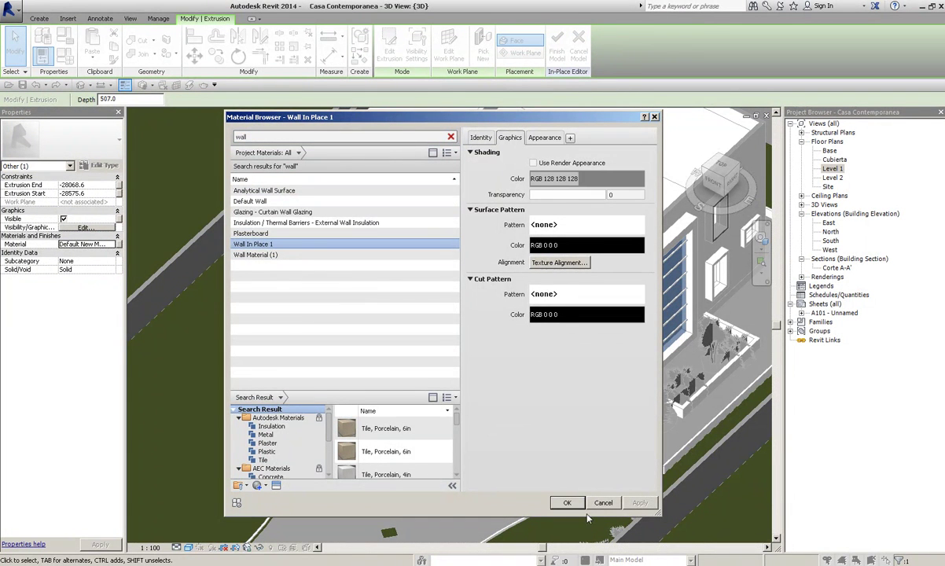
pyautogui.click(565, 504)
pyautogui.keyDown('shift'); pyautogui.moveTo(628, 513); pyautogui.dragTo(425, 326, button='middle'); pyautogui.keyUp('shift')
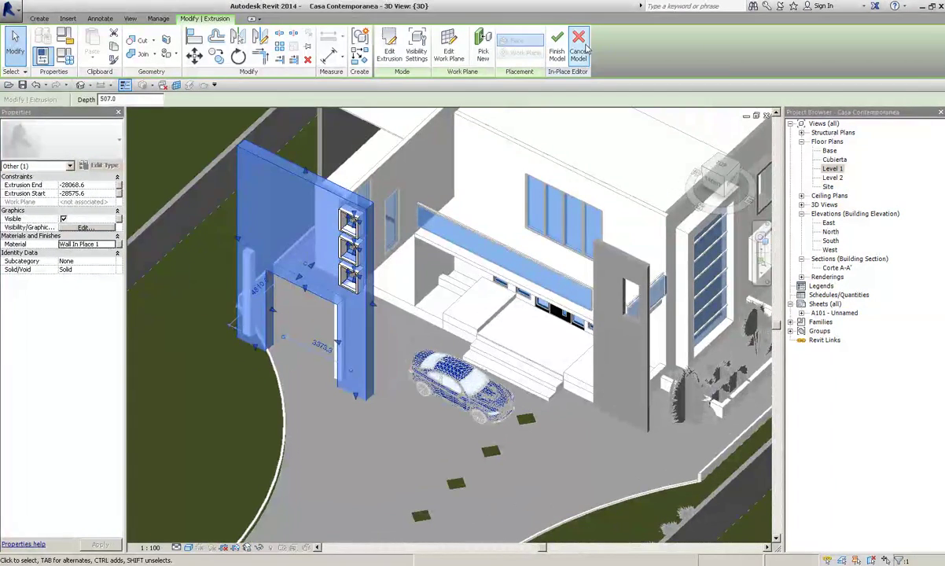
# - Finish the in-place model, orbit around the wall and dismiss the save reminder
pyautogui.click(556, 46)
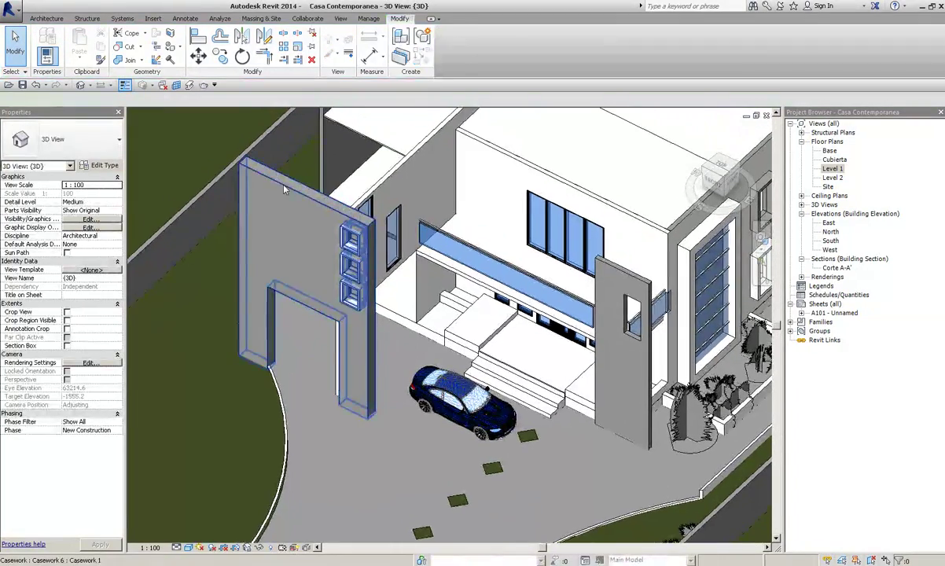
pyautogui.click(266, 172)
pyautogui.keyDown('shift'); pyautogui.moveTo(266, 173); pyautogui.dragTo(330, 259, button='middle'); pyautogui.keyUp('shift')
pyautogui.scroll(-5, 448, 315)
pyautogui.moveTo(472, 283)
pyautogui.keyDown('shift'); pyautogui.mouseDown(button='middle')
pyautogui.moveTo(518, 273)
pyautogui.moveTo(346, 395)
pyautogui.mouseUp(button='middle'); pyautogui.keyUp('shift')
pyautogui.scroll(5, 518, 273)
pyautogui.scroll(5, 347, 394)
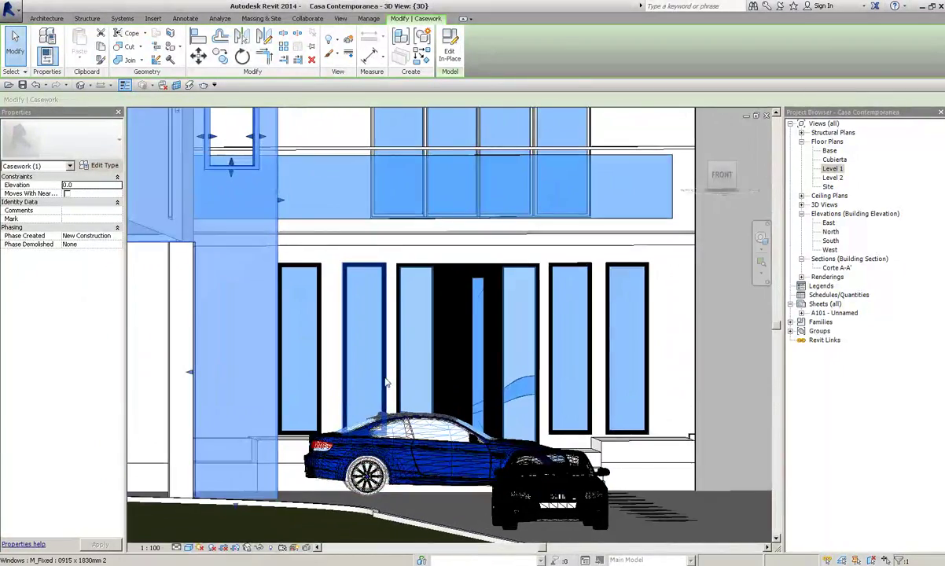
pyautogui.scroll(3, 369, 385)
pyautogui.scroll(-2, 374, 383)
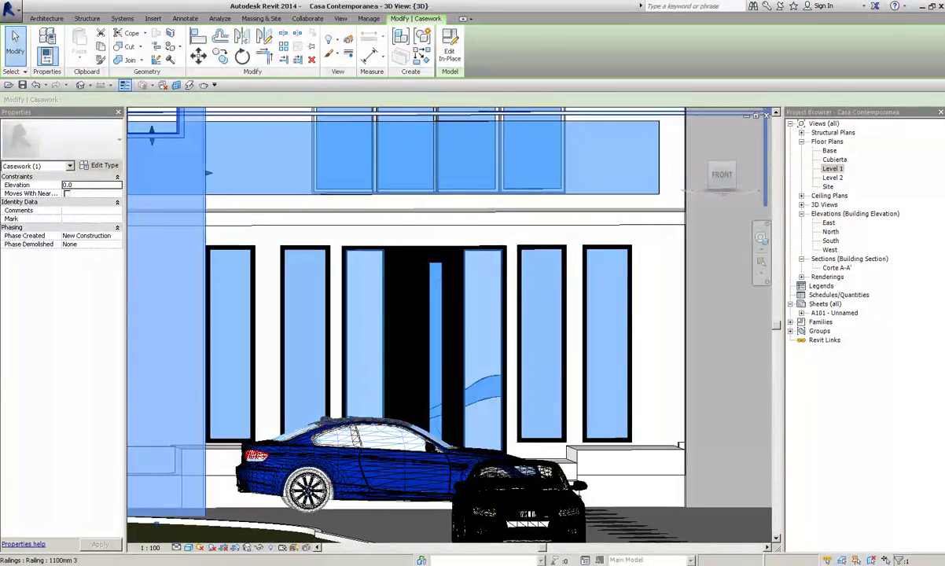
pyautogui.press('Return')
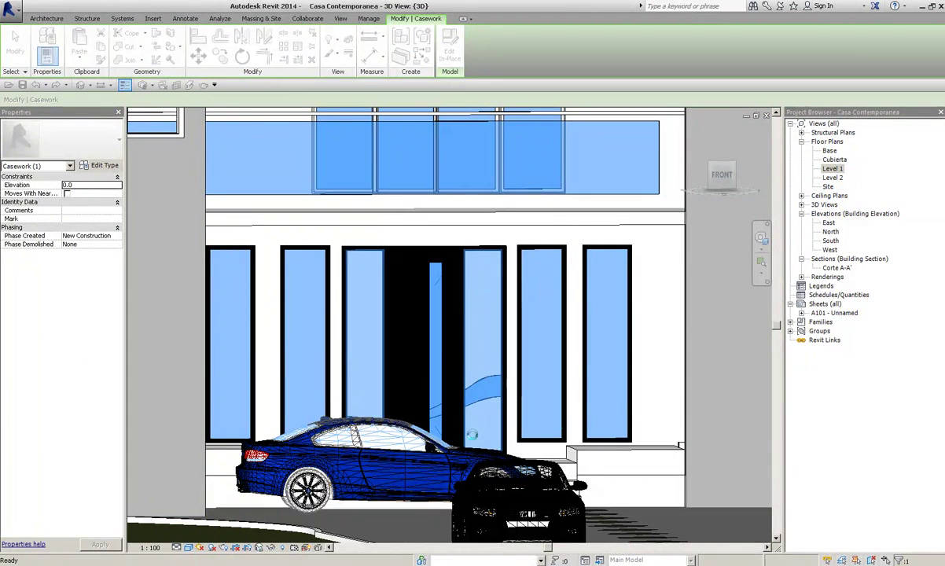
pyautogui.press('Escape')
# - Zoom to fit the whole site with ZA, then zoom region (ZR) onto the front facade
pyautogui.moveTo(306, 352)
pyautogui.keyDown('shift'); pyautogui.mouseDown(button='middle')
pyautogui.moveTo(284, 443)
pyautogui.moveTo(310, 375)
pyautogui.moveTo(271, 425)
pyautogui.moveTo(259, 422)
pyautogui.mouseUp(button='middle'); pyautogui.keyUp('shift')
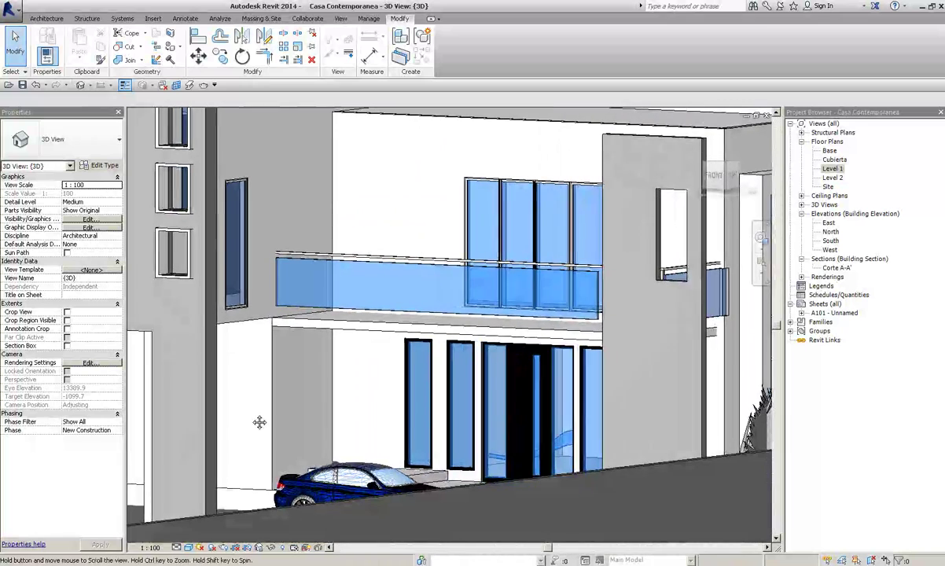
pyautogui.press('z')
pyautogui.press('a')
pyautogui.scroll(3, 274, 440)
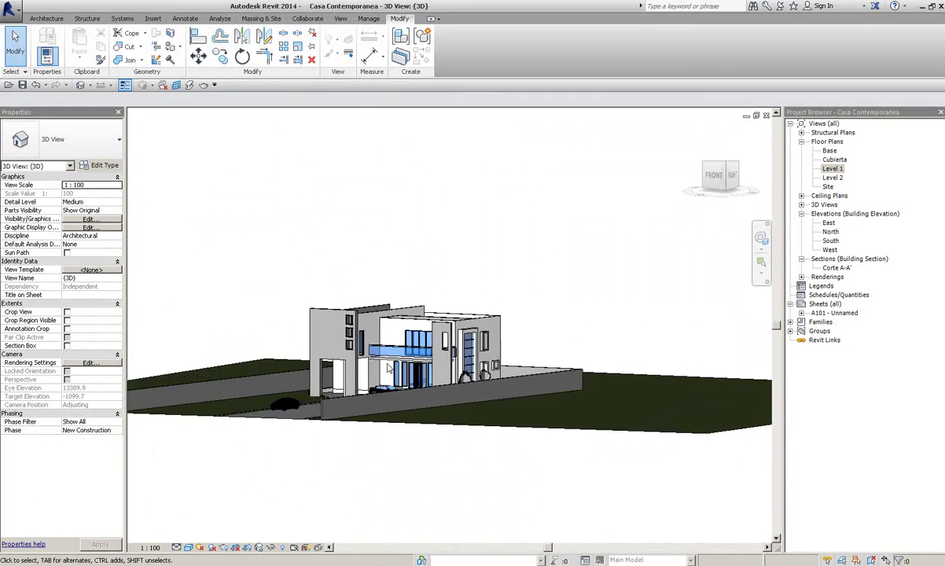
pyautogui.scroll(3, 392, 363)
pyautogui.scroll(2, 385, 363)
pyautogui.press('z')
pyautogui.press('r')
pyautogui.moveTo(244, 259); pyautogui.dragTo(487, 439)
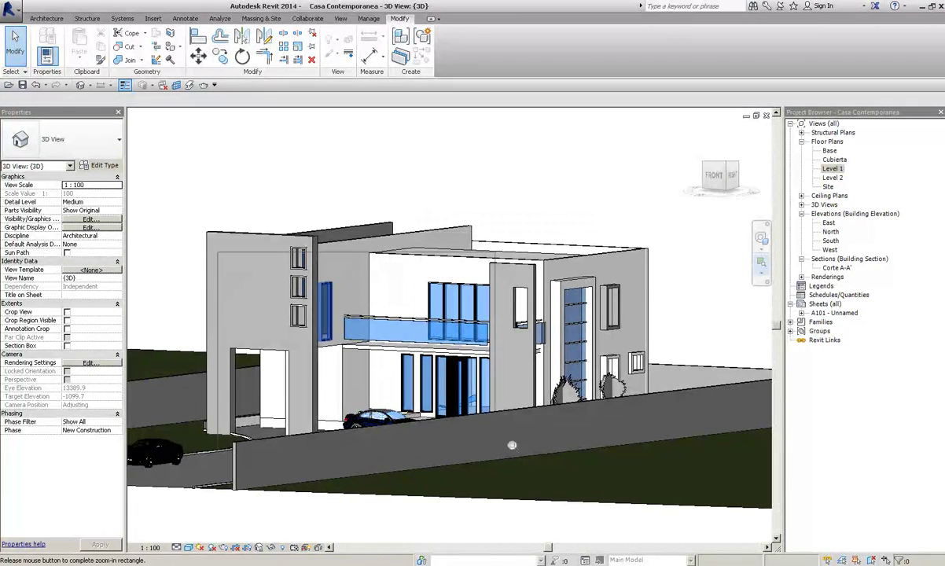
pyautogui.scroll(2, 469, 422)
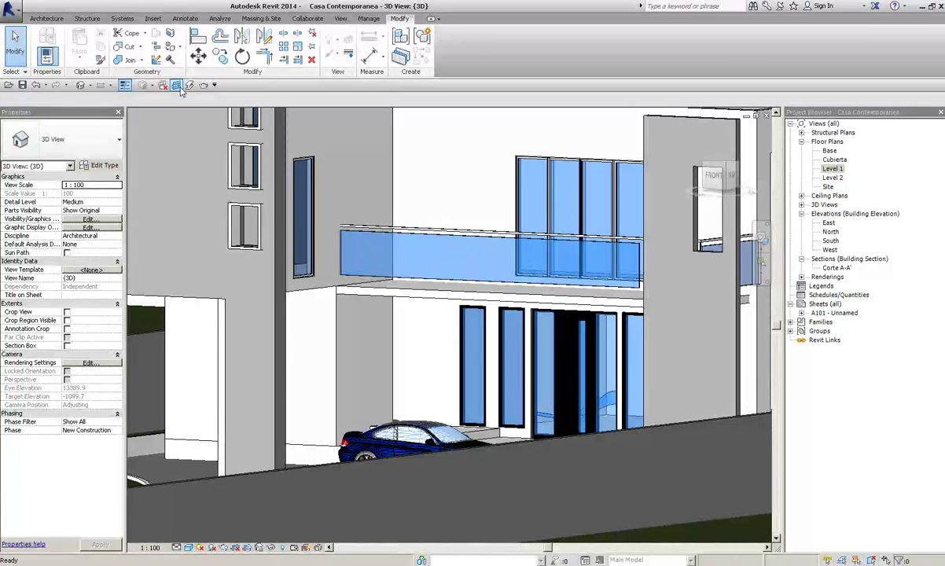
# - In Rendering settings, check quality and lighting and set the background to Sky: No Clouds
pyautogui.click(213, 86)
pyautogui.click(204, 86)
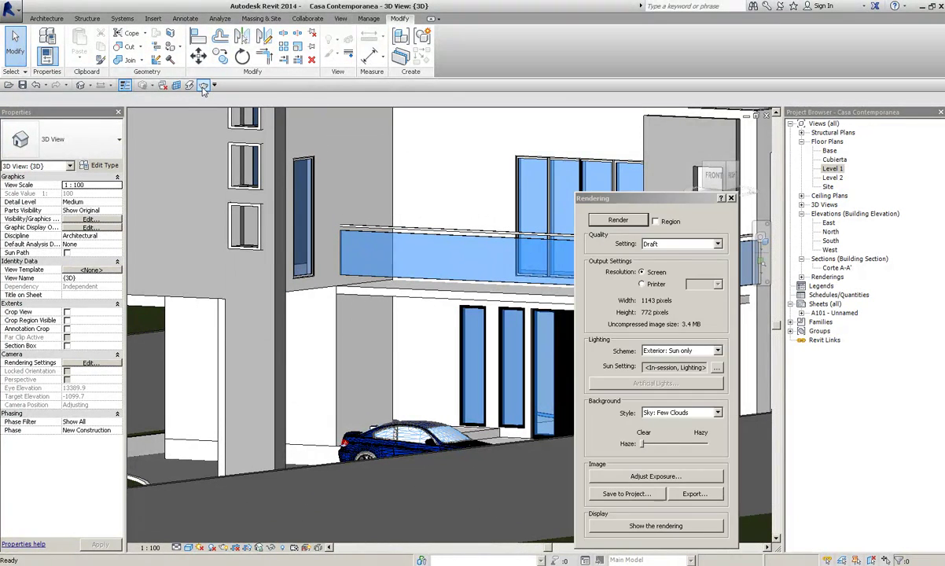
pyautogui.click(675, 250)
pyautogui.click(677, 355)
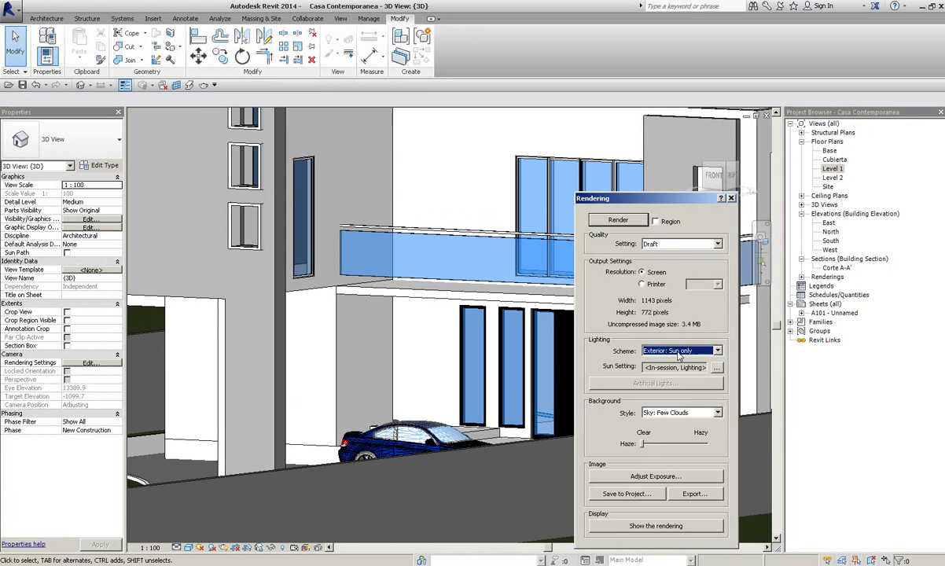
pyautogui.click(682, 414)
pyautogui.click(681, 413)
pyautogui.click(679, 422)
pyautogui.click(677, 415)
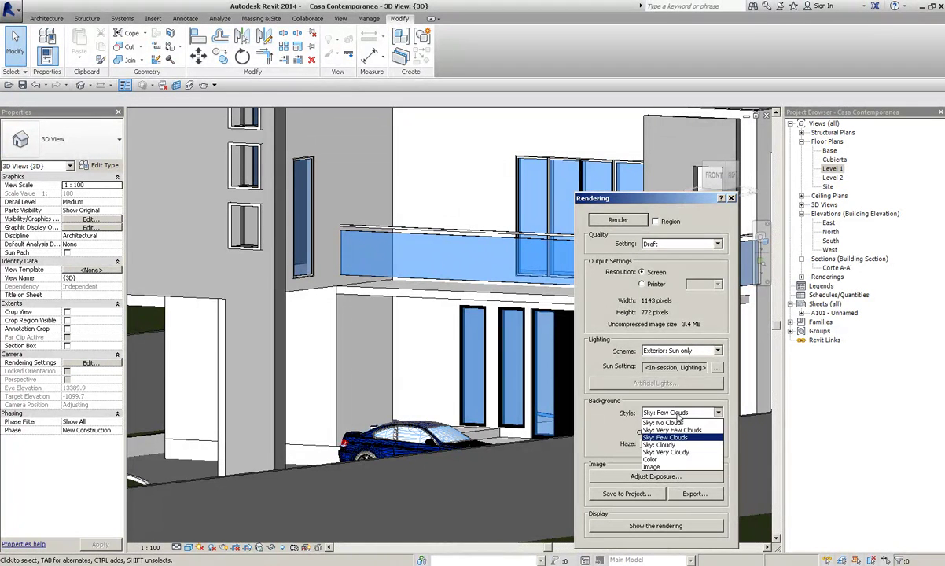
pyautogui.click(675, 422)
pyautogui.click(675, 415)
pyautogui.click(676, 422)
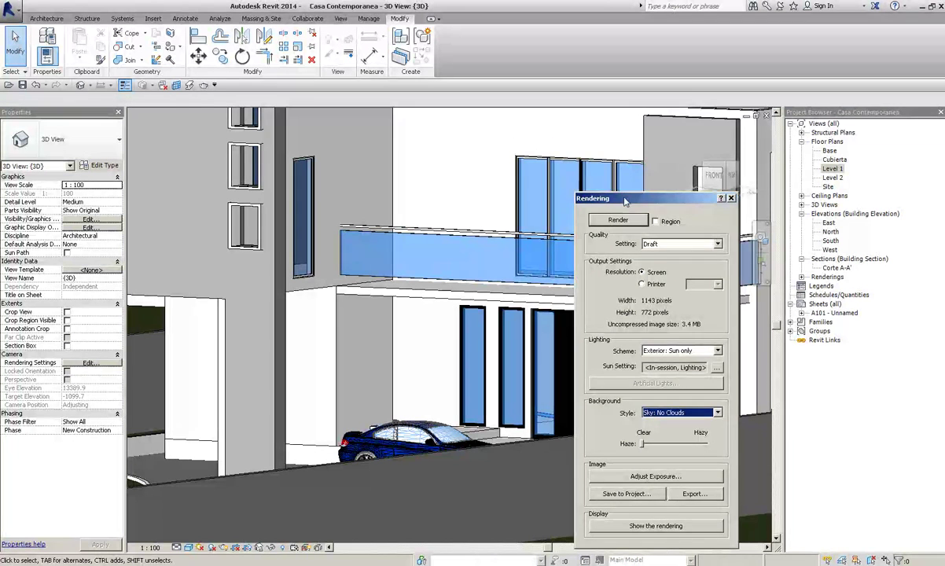
pyautogui.moveTo(626, 201); pyautogui.dragTo(604, 121)
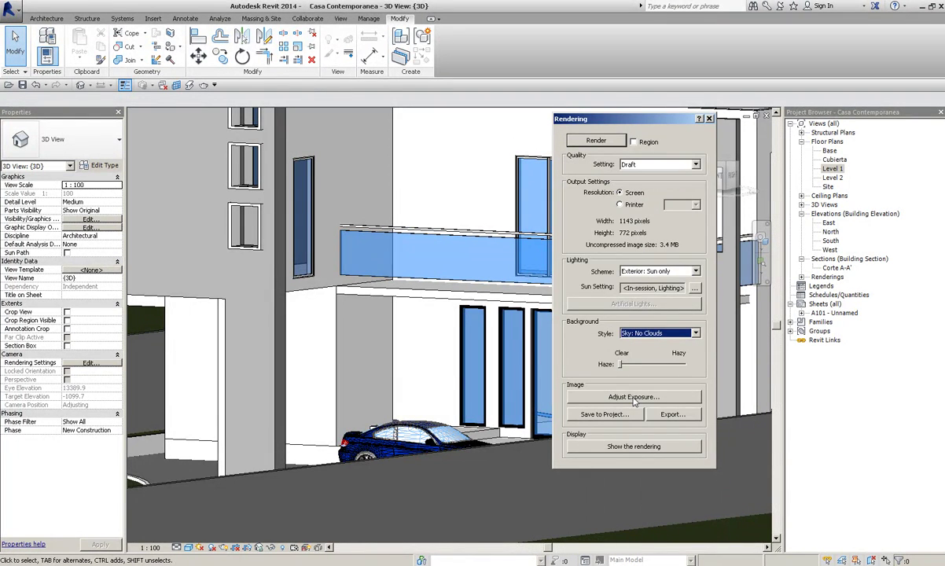
# - Render a draft image of the 3D view, then show the model again
pyautogui.click(591, 144)
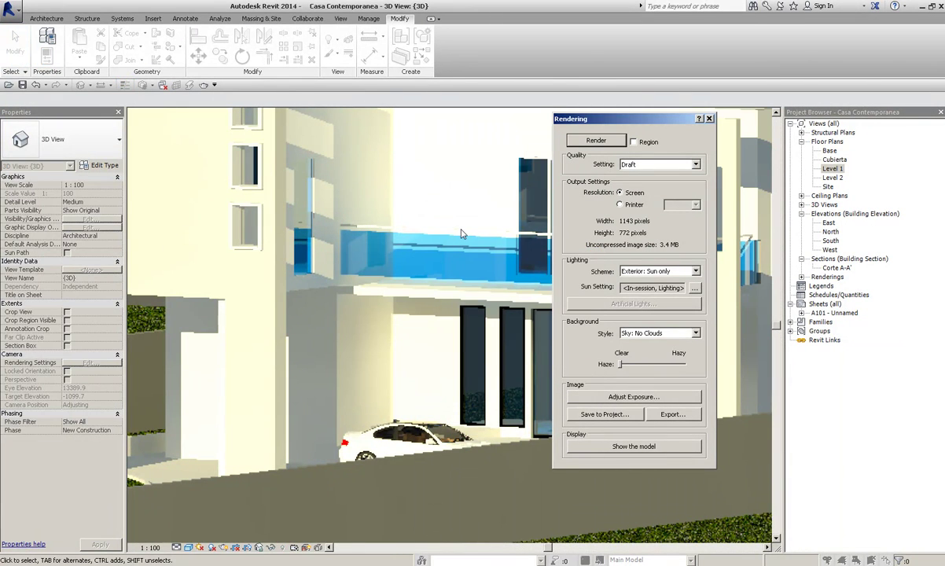
pyautogui.moveTo(663, 124); pyautogui.dragTo(752, 126)
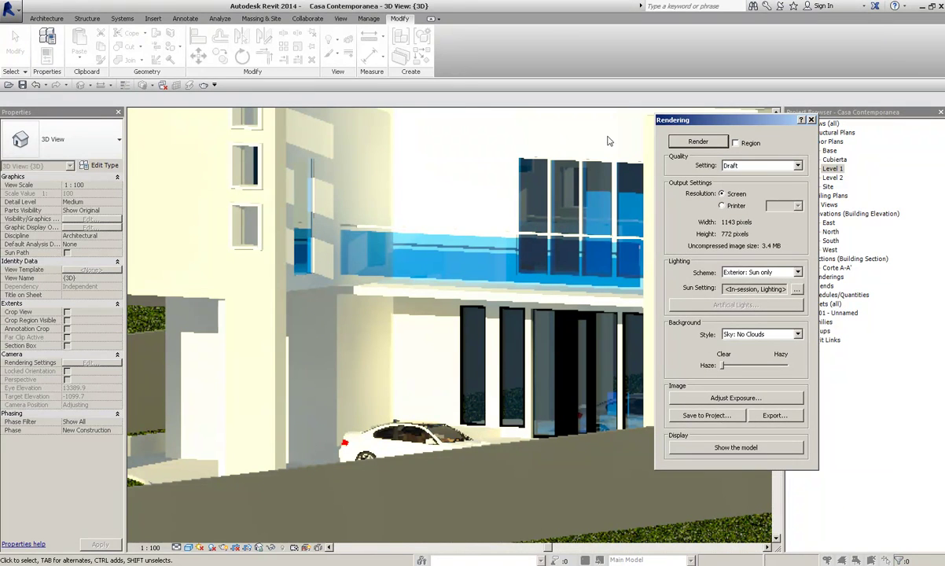
pyautogui.moveTo(683, 120)
pyautogui.mouseDown()
pyautogui.moveTo(753, 122)
pyautogui.moveTo(563, 145)
pyautogui.mouseUp()
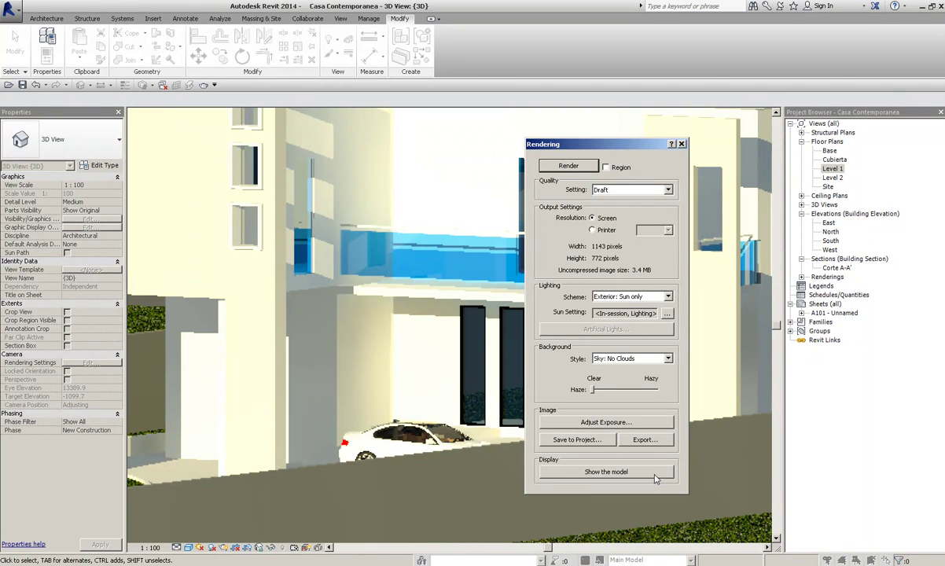
pyautogui.click(681, 145)
pyautogui.scroll(-5, 507, 310)
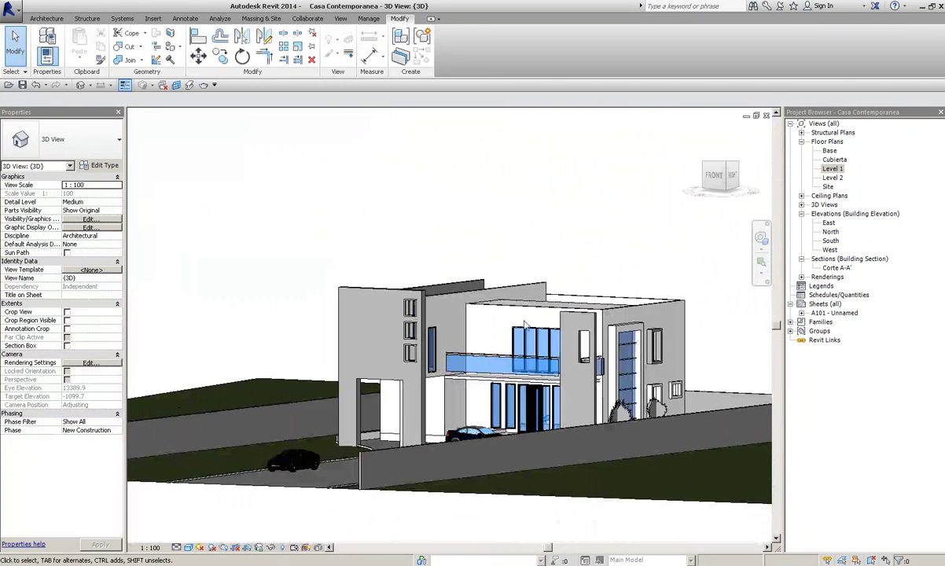
pyautogui.click(506, 311)
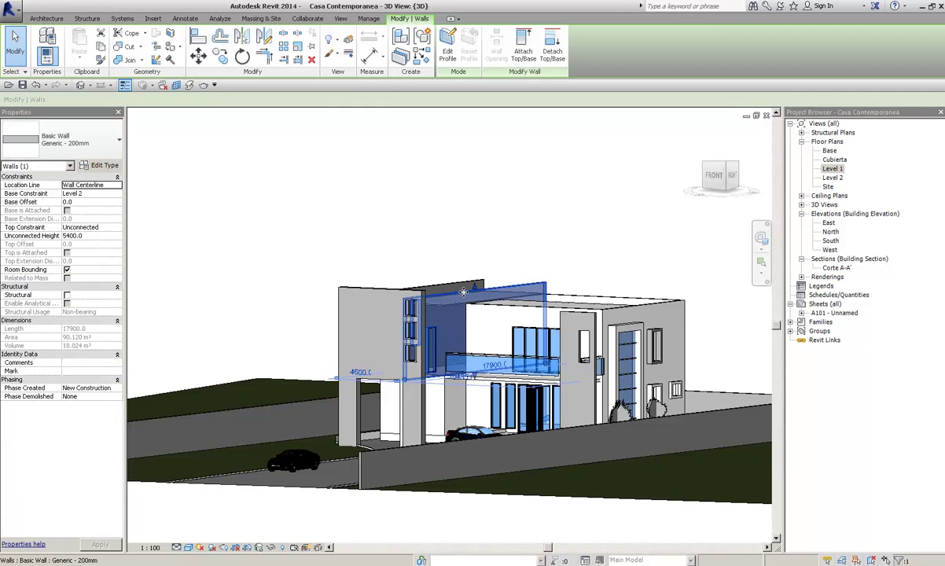
pyautogui.scroll(-4, 380, 310)
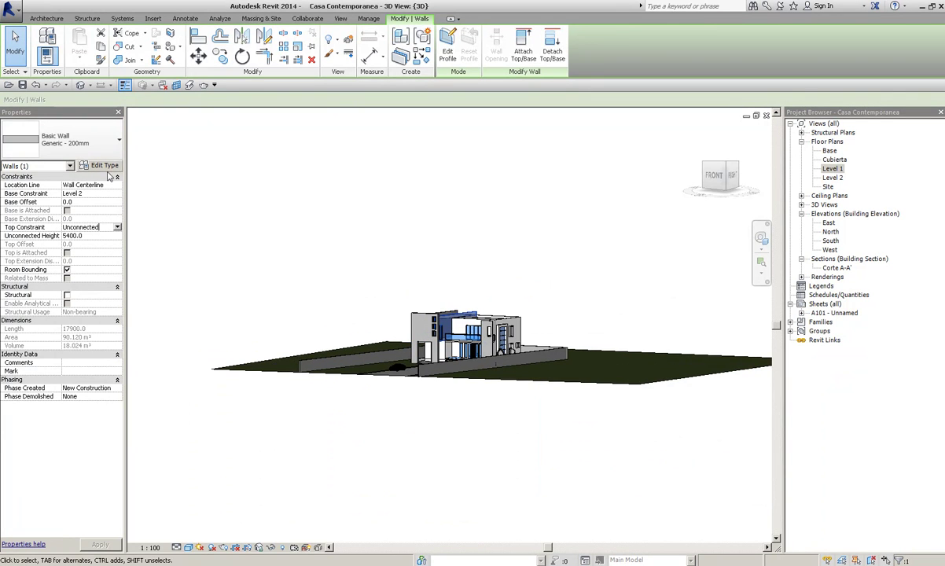
pyautogui.click(101, 165)
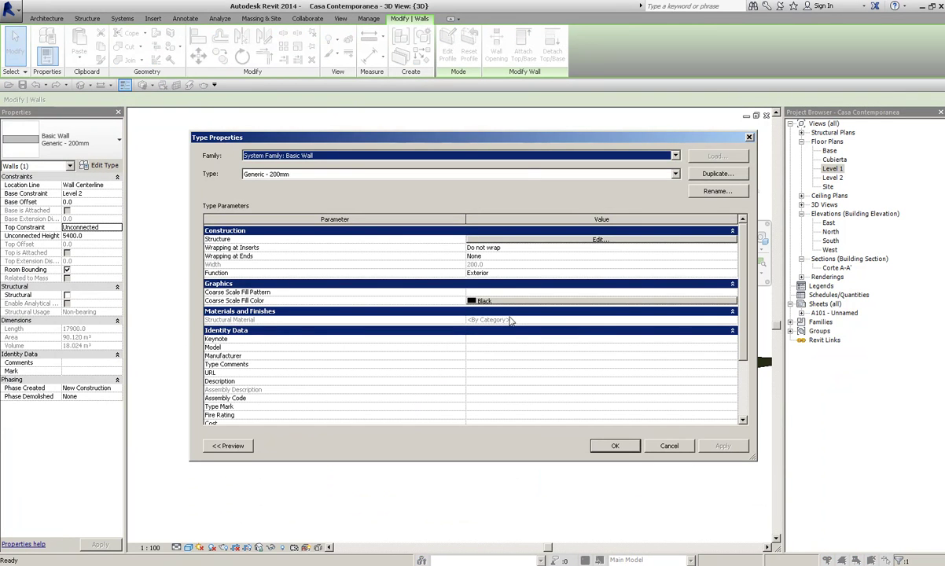
pyautogui.click(490, 240)
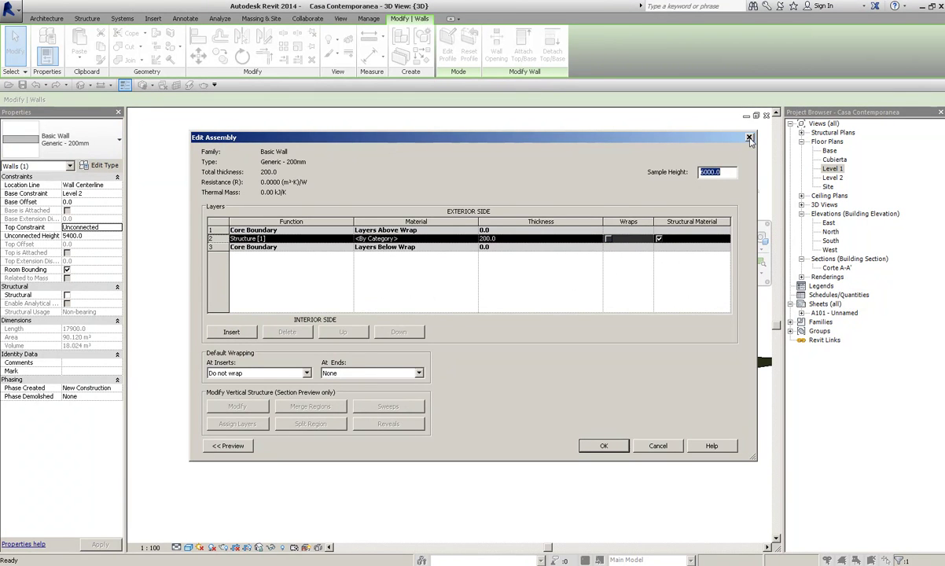
pyautogui.click(749, 138)
pyautogui.click(648, 448)
pyautogui.scroll(3, 400, 298)
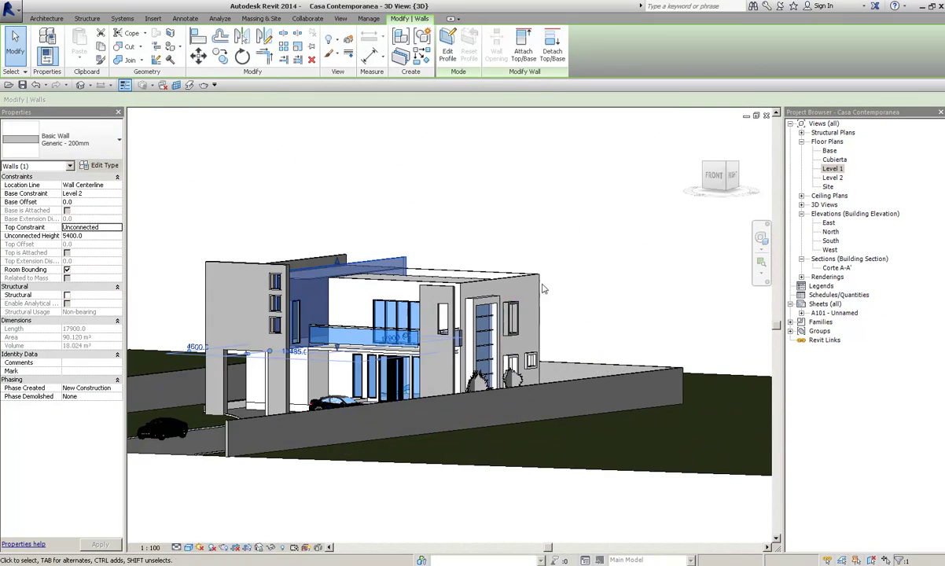
pyautogui.press('Escape')
pyautogui.scroll(3, 400, 298)
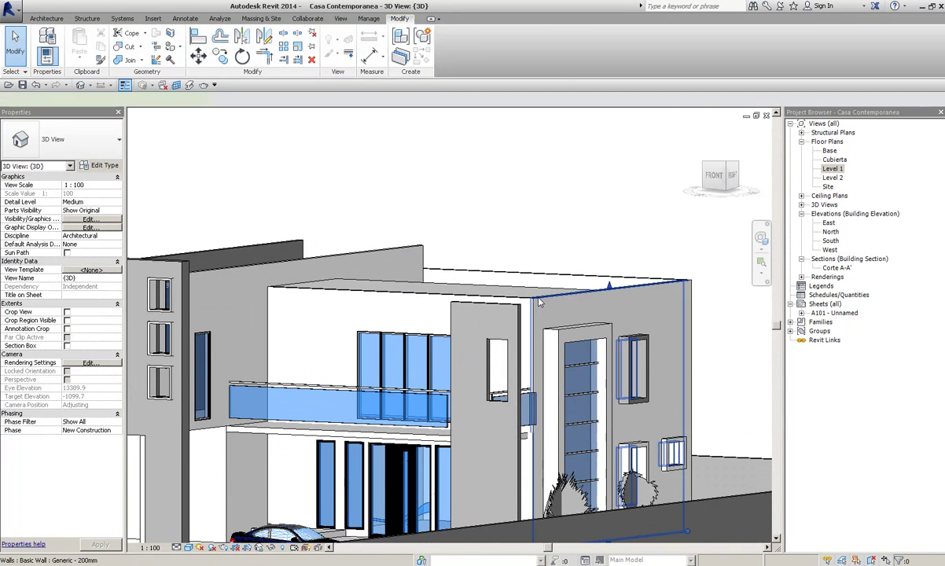
# - Give the right-hand wall's structure layer Wall In Place 1 with shading RGB 216 216 204
pyautogui.click(572, 271)
pyautogui.click(103, 165)
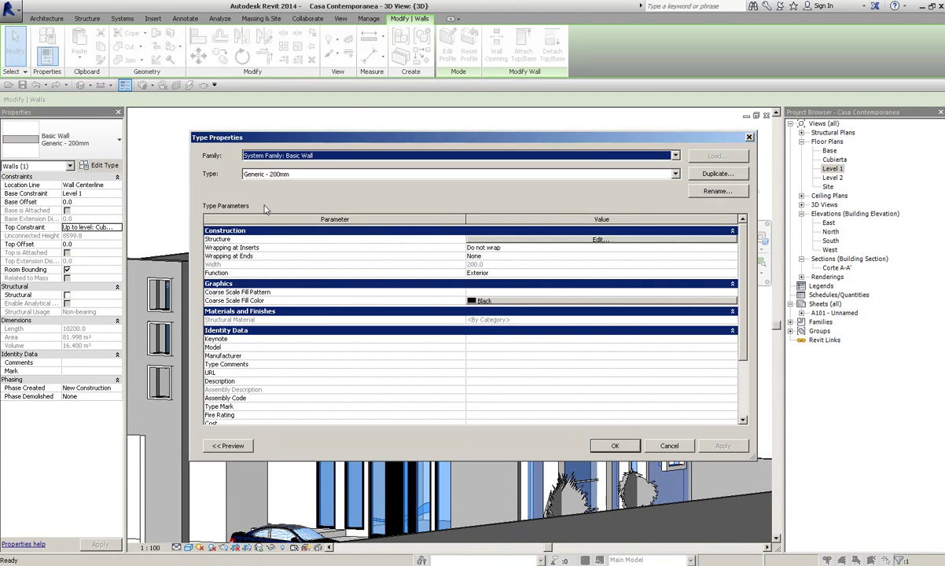
pyautogui.click(529, 239)
pyautogui.click(458, 238)
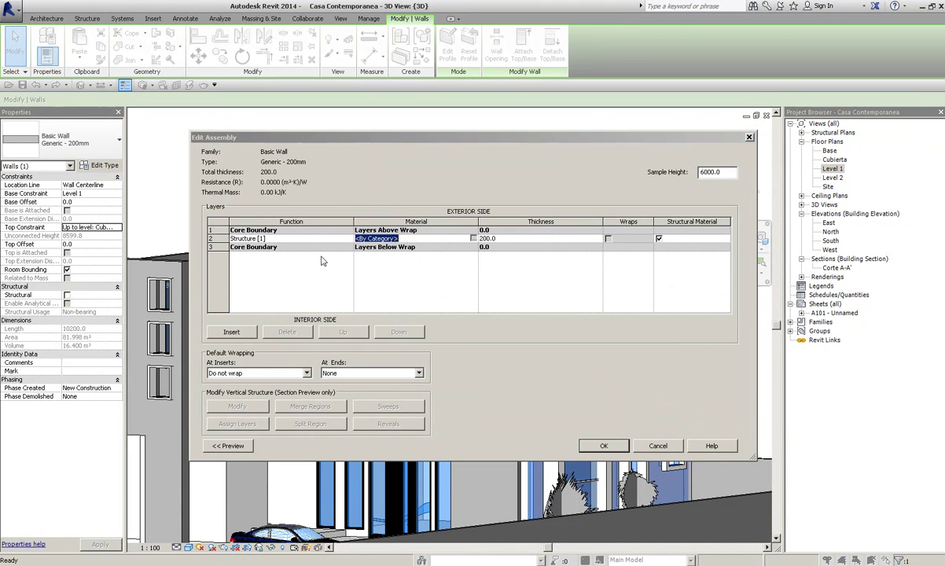
pyautogui.click(472, 237)
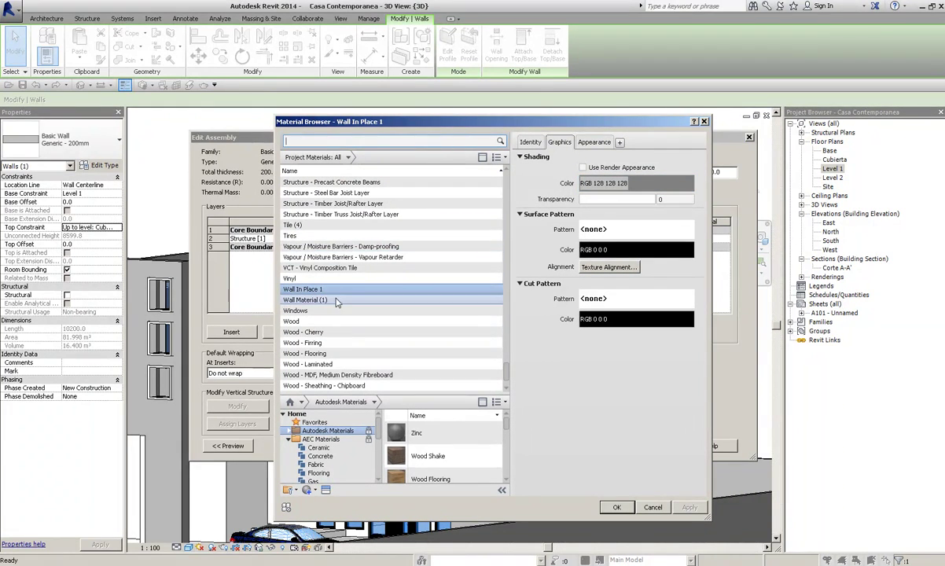
pyautogui.moveTo(366, 129); pyautogui.dragTo(294, 130)
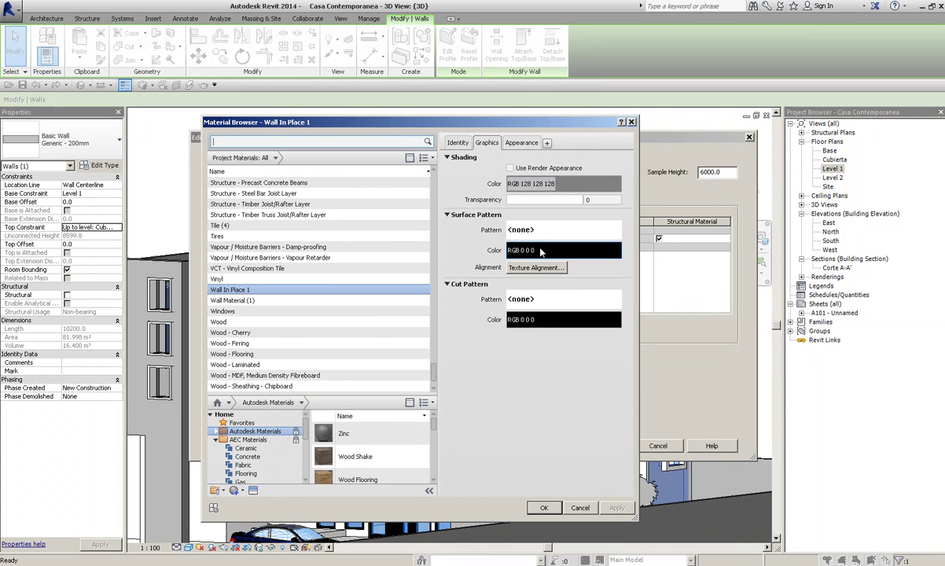
pyautogui.click(510, 169)
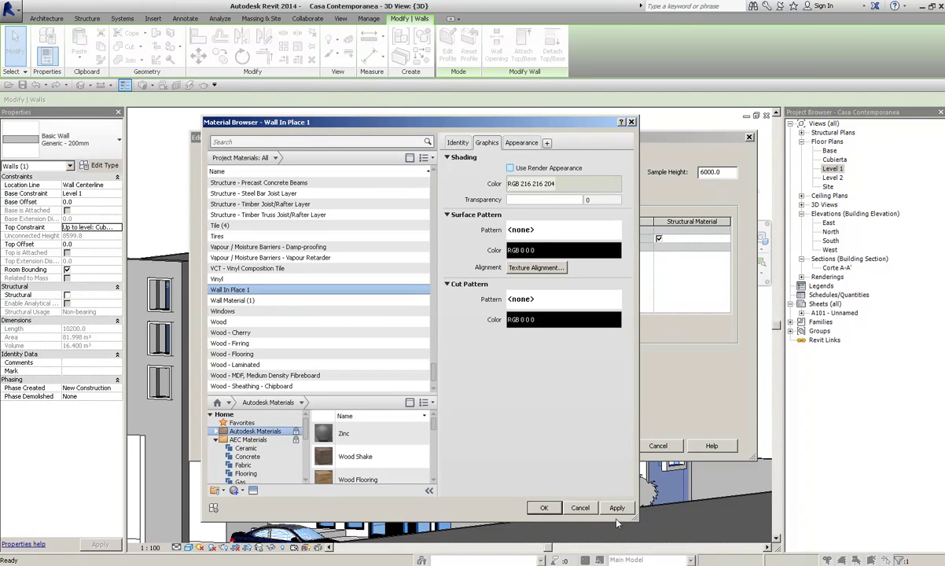
pyautogui.click(544, 508)
pyautogui.click(611, 446)
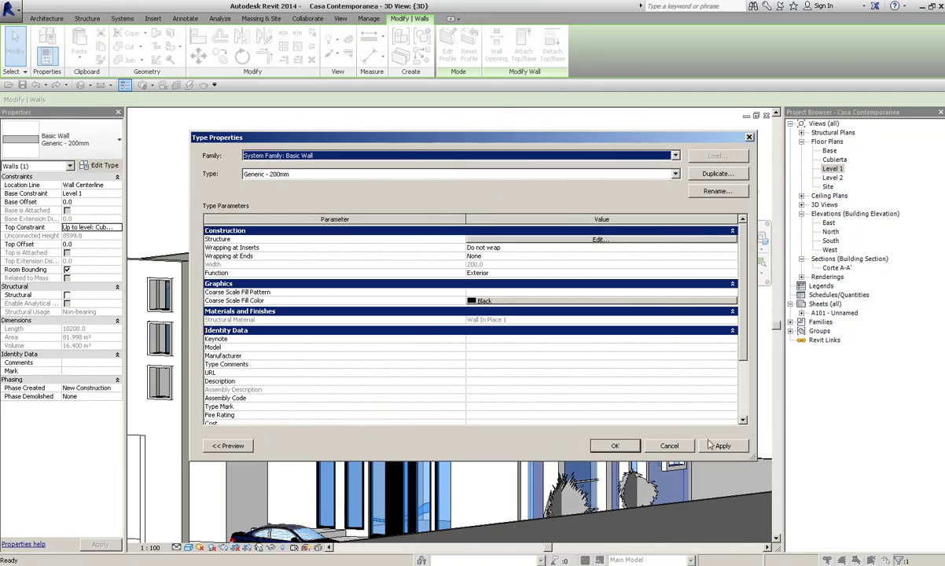
pyautogui.click(578, 419)
pyautogui.click(555, 192)
pyautogui.scroll(-3, 556, 192)
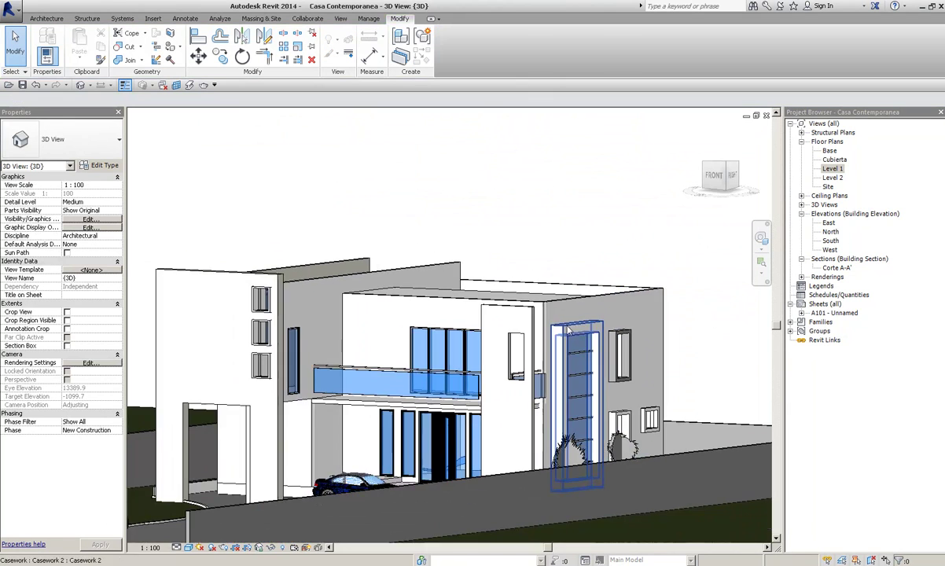
pyautogui.scroll(-2, 555, 192)
pyautogui.moveTo(556, 192)
pyautogui.keyDown('shift'); pyautogui.mouseDown(button='middle')
pyautogui.moveTo(541, 343)
pyautogui.moveTo(523, 385)
pyautogui.mouseUp(button='middle'); pyautogui.keyUp('shift')
pyautogui.scroll(2, 541, 343)
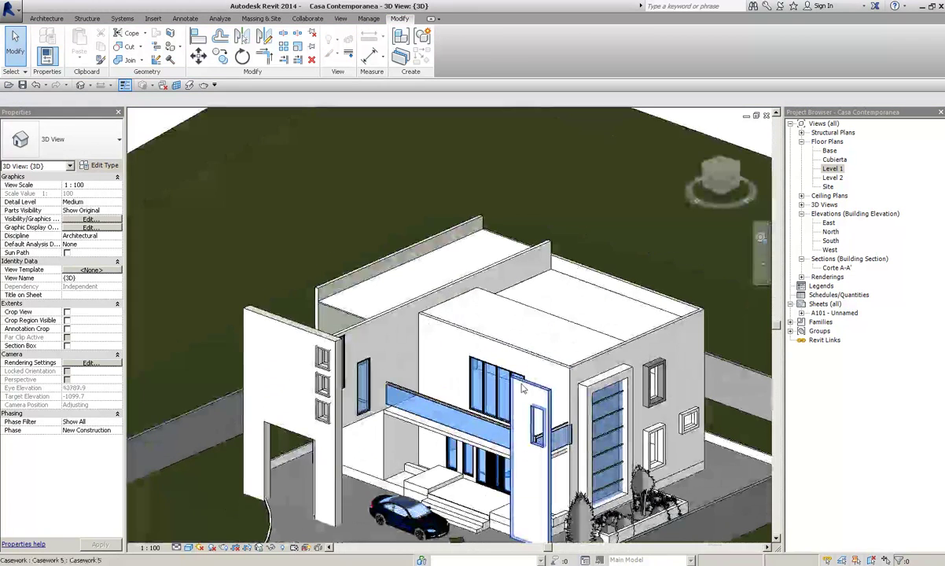
pyautogui.click(523, 385)
pyautogui.click(471, 345)
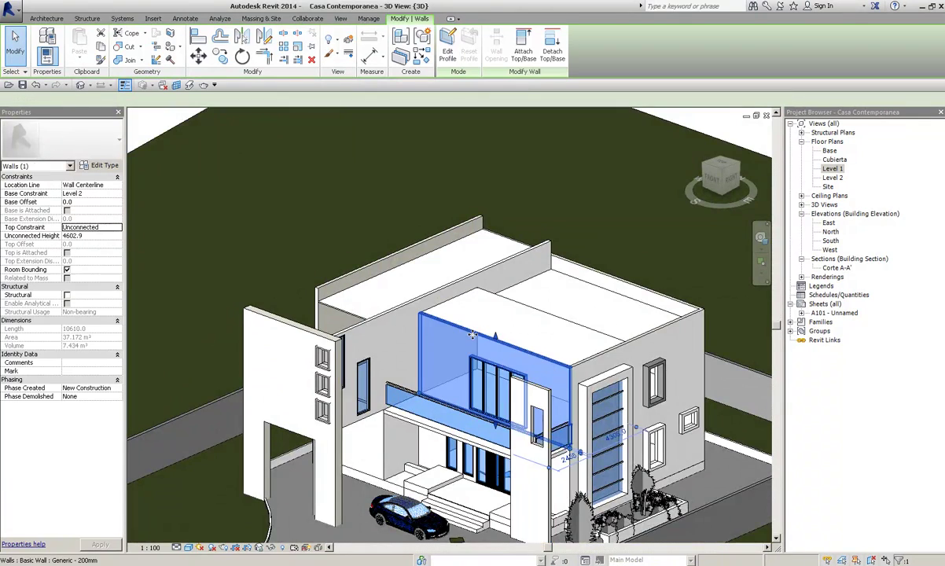
pyautogui.click(99, 165)
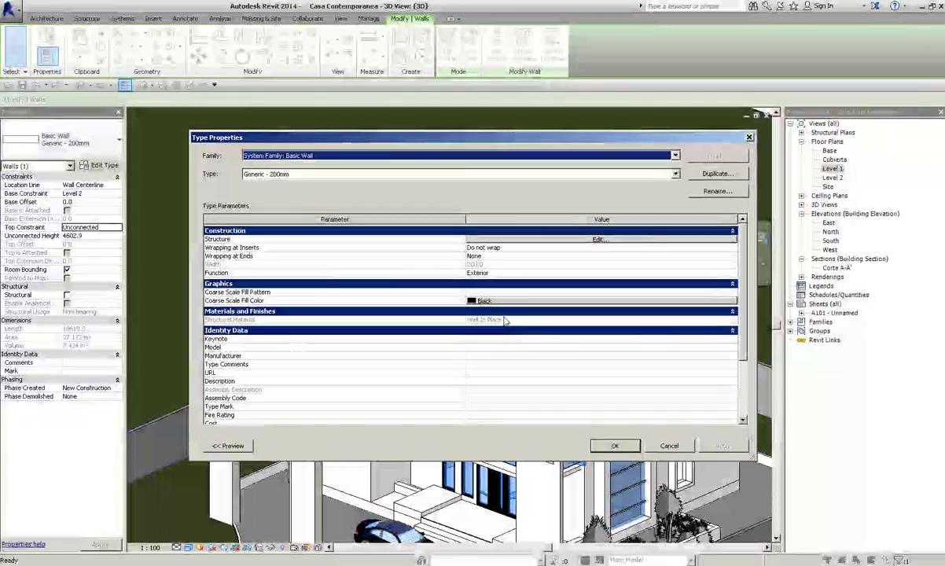
pyautogui.click(506, 241)
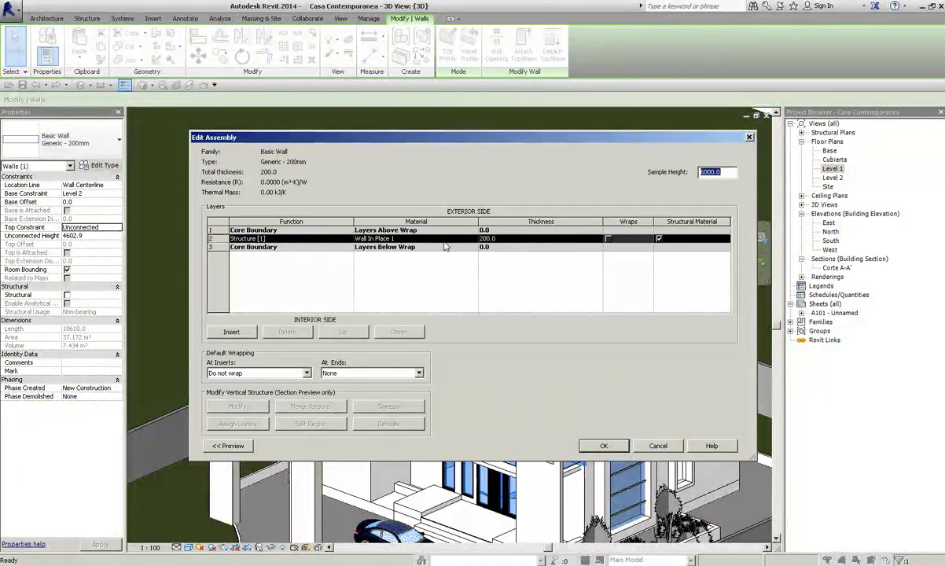
pyautogui.click(470, 239)
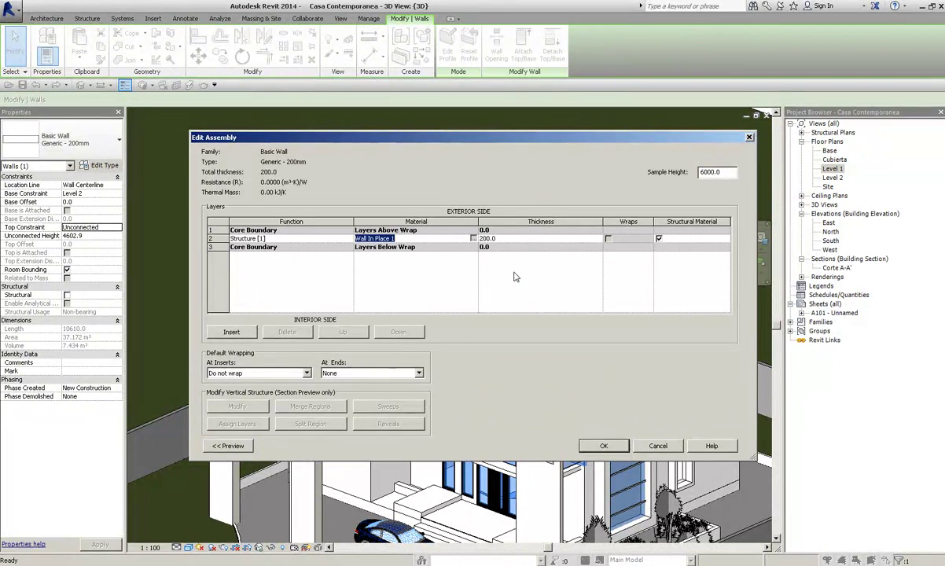
pyautogui.click(472, 238)
pyautogui.click(661, 144)
pyautogui.click(661, 144)
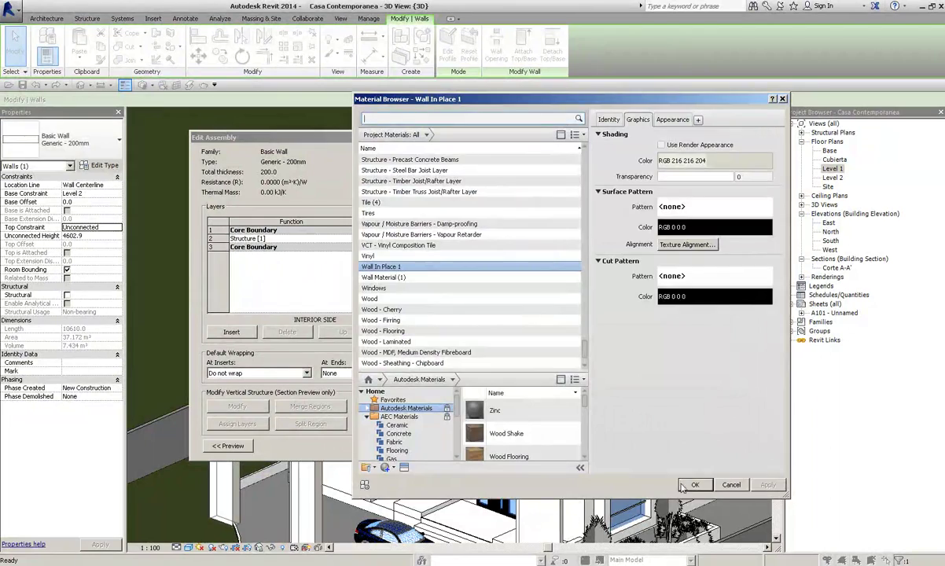
pyautogui.click(693, 485)
pyautogui.click(604, 446)
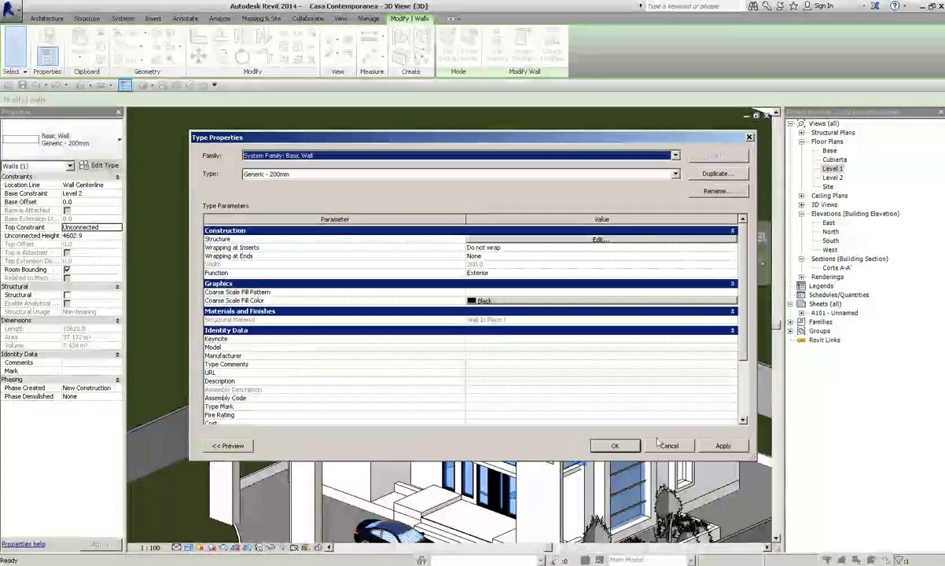
pyautogui.click(615, 445)
pyautogui.moveTo(624, 447)
pyautogui.keyDown('shift'); pyautogui.mouseDown(button='middle')
pyautogui.moveTo(547, 342)
pyautogui.moveTo(595, 487)
pyautogui.moveTo(471, 405)
pyautogui.mouseUp(button='middle'); pyautogui.keyUp('shift')
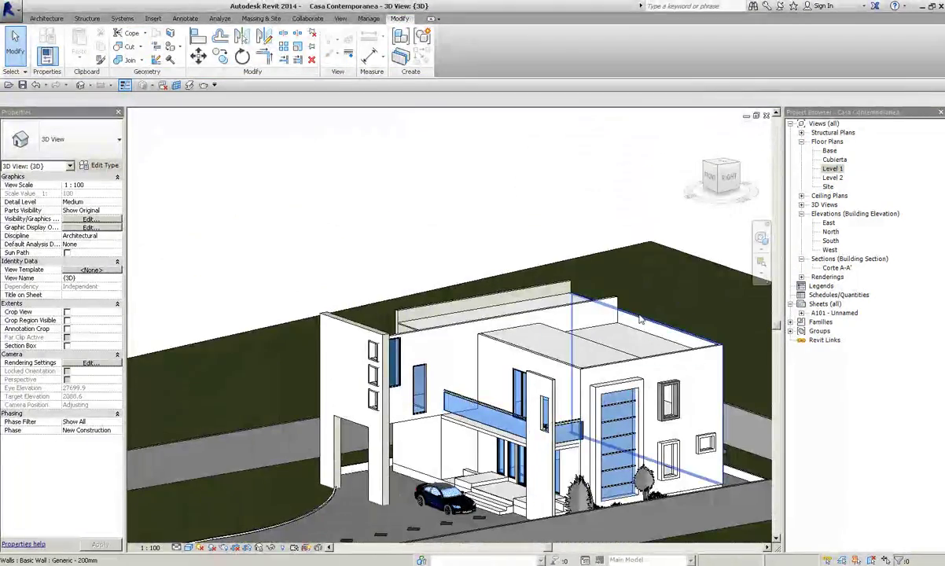
# - Expand the 3D Views list in the Project Browser and scroll down
pyautogui.doubleClick(825, 204)
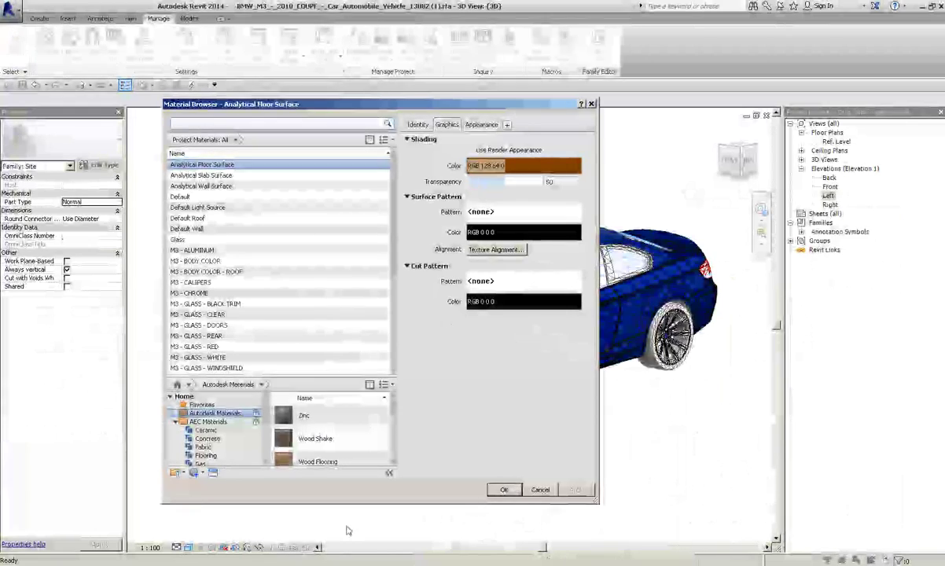
pyautogui.scroll(-1, 275, 259)
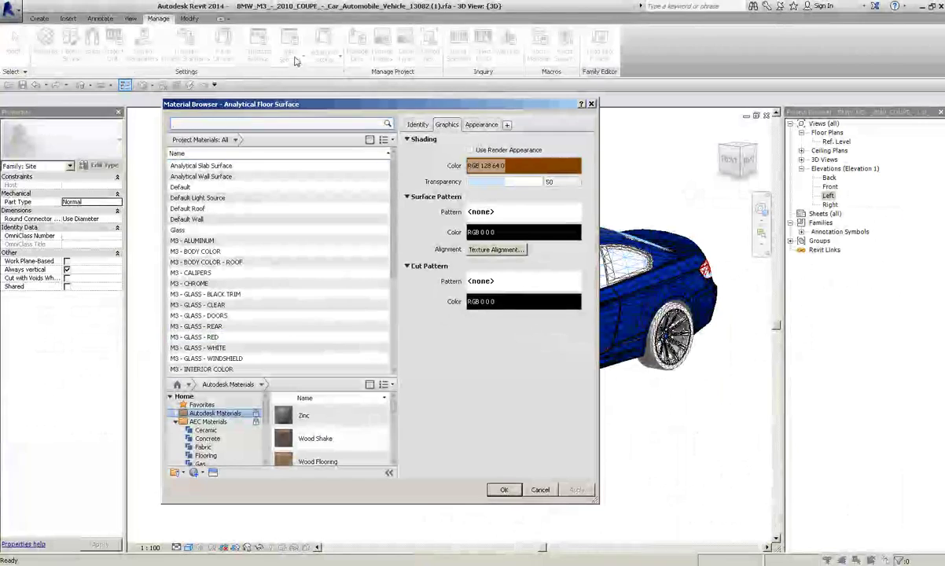
# - Set the M3 - BODY COLOR shading colour to white (RGB 255 255 255), then apply and close
pyautogui.moveTo(278, 104)
pyautogui.mouseDown()
pyautogui.moveTo(363, 104)
pyautogui.moveTo(321, 110)
pyautogui.mouseUp()
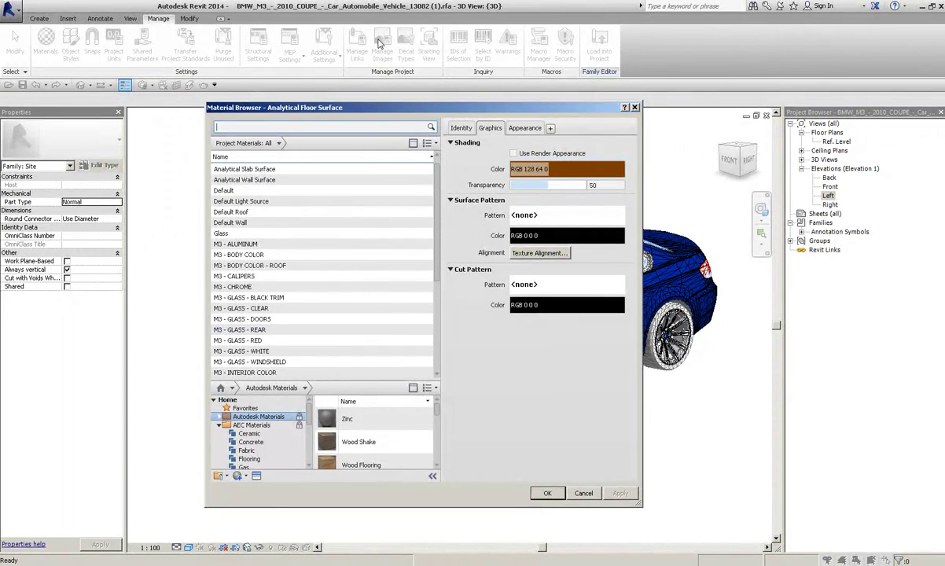
pyautogui.moveTo(389, 110); pyautogui.dragTo(382, 110)
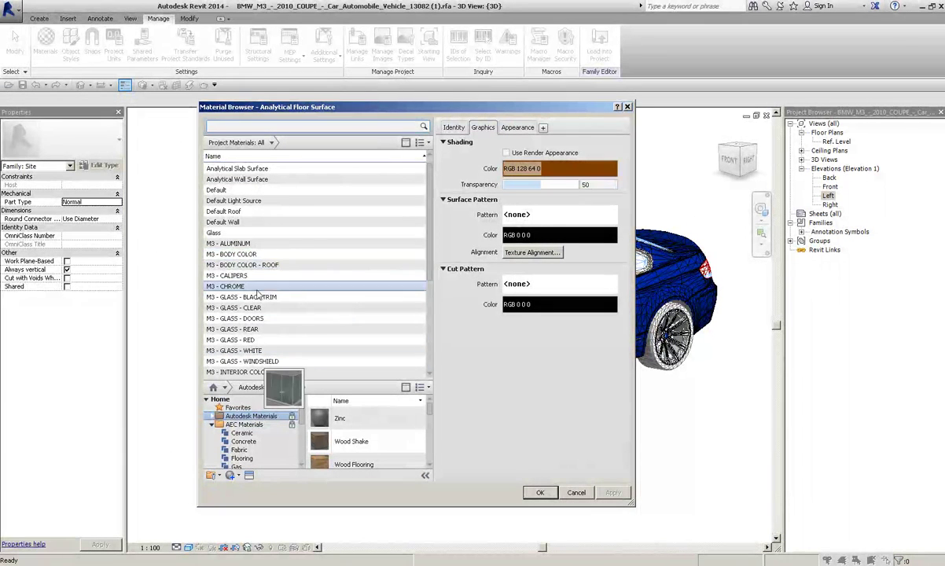
pyautogui.click(236, 254)
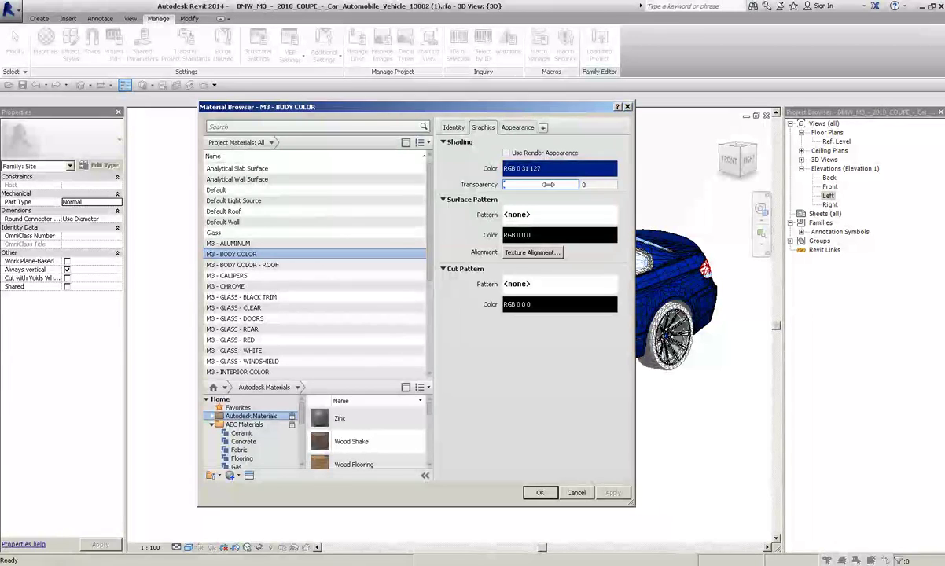
pyautogui.click(547, 169)
pyautogui.click(459, 279)
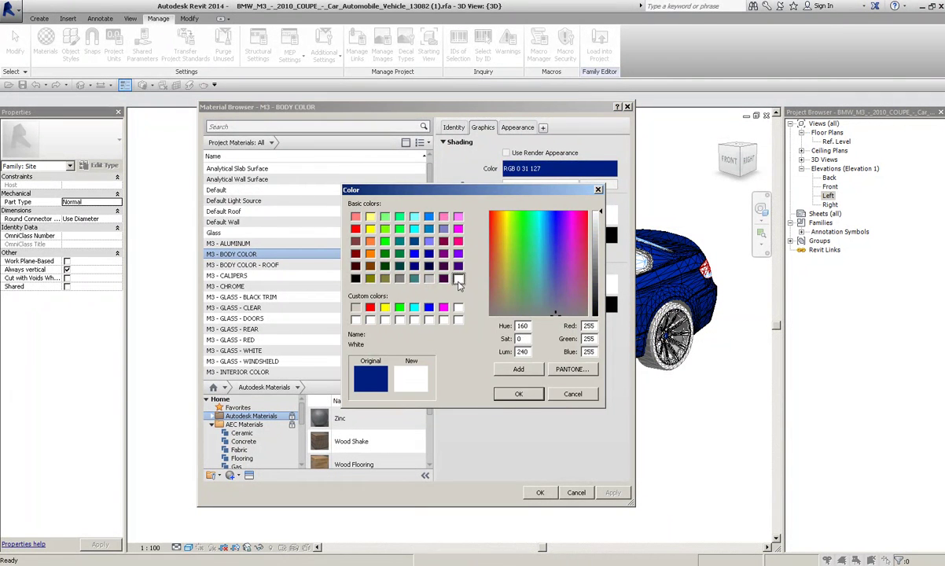
pyautogui.click(518, 394)
pyautogui.click(612, 492)
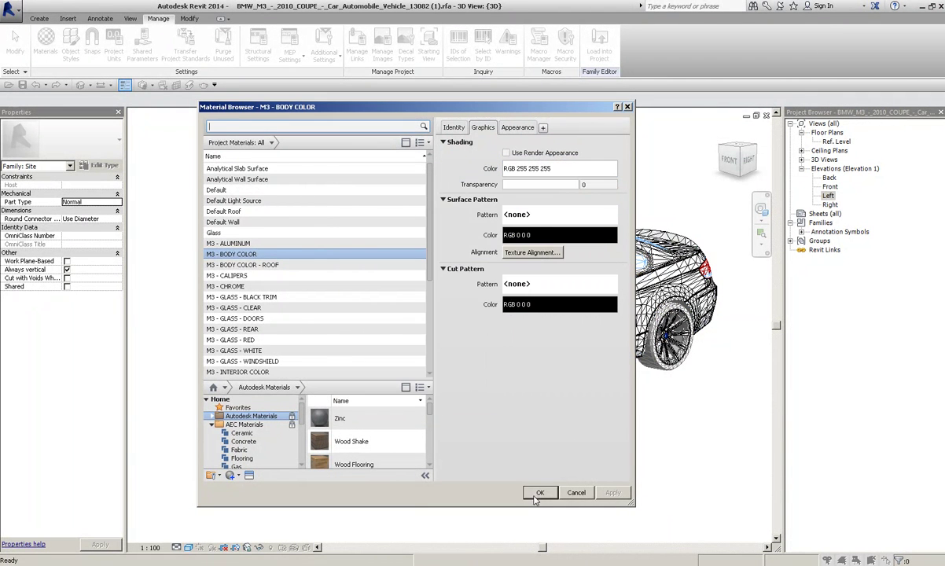
pyautogui.click(540, 492)
pyautogui.scroll(1, 600, 369)
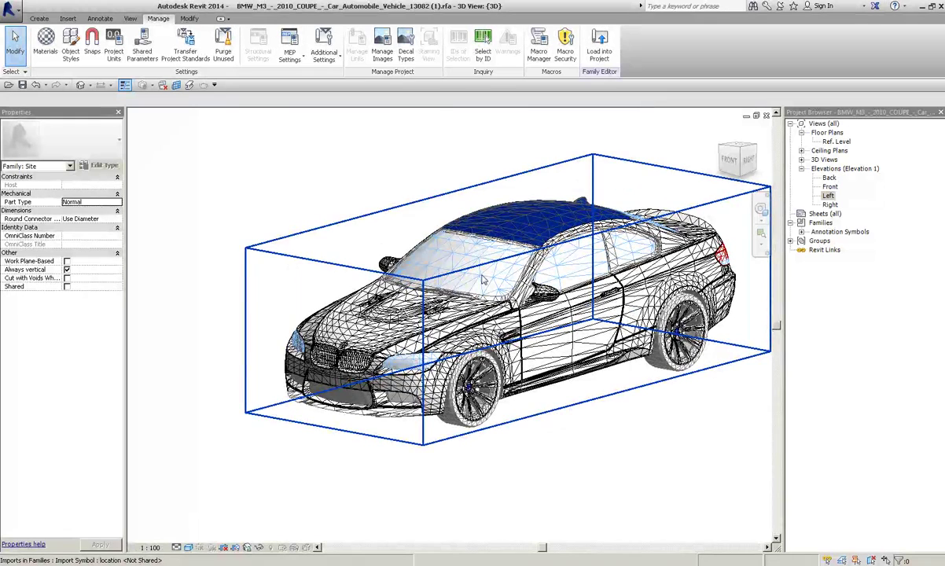
# - Open the Material Browser and reposition it beside the car model
pyautogui.click(45, 43)
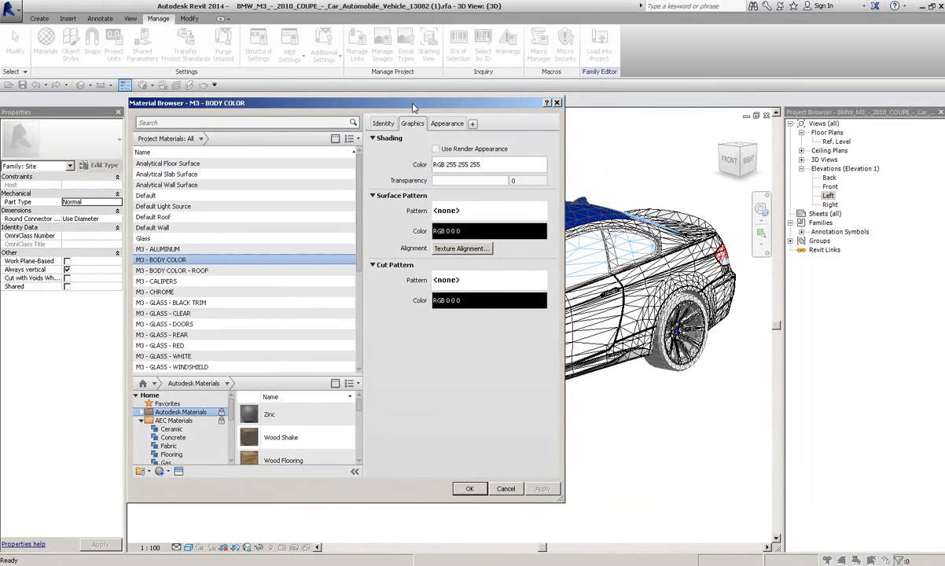
pyautogui.moveTo(412, 106)
pyautogui.mouseDown()
pyautogui.moveTo(492, 107)
pyautogui.moveTo(479, 103)
pyautogui.mouseUp()
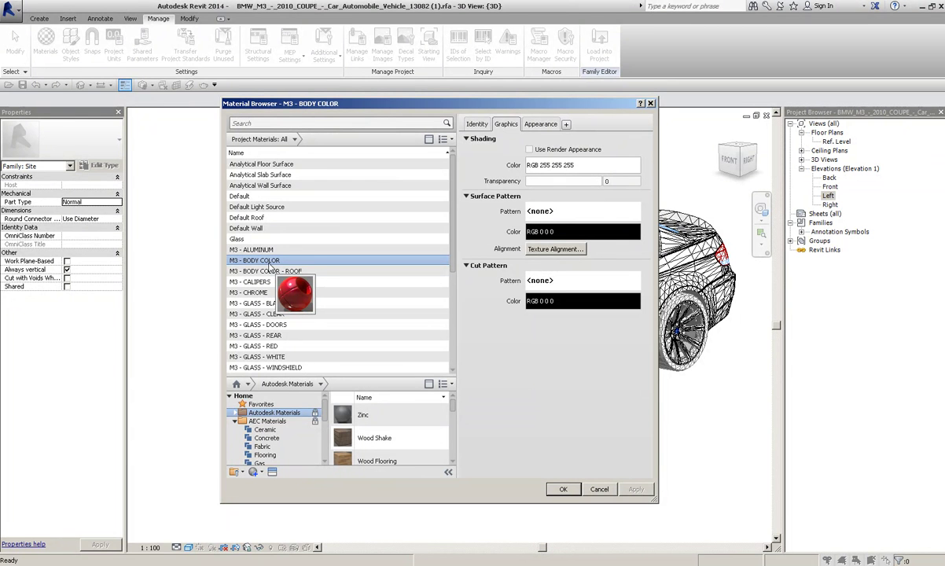
pyautogui.click(541, 126)
pyautogui.moveTo(492, 98); pyautogui.dragTo(325, 99)
pyautogui.moveTo(415, 103); pyautogui.dragTo(531, 103)
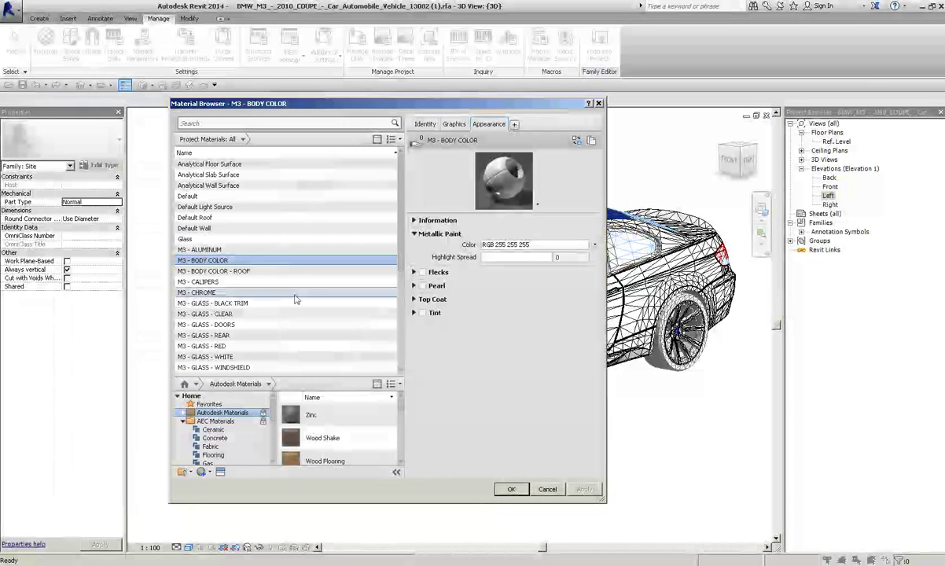
# - Change the M3 - BODY COLOR - ROOF shading colour to white (RGB 255 255 255)
pyautogui.click(225, 271)
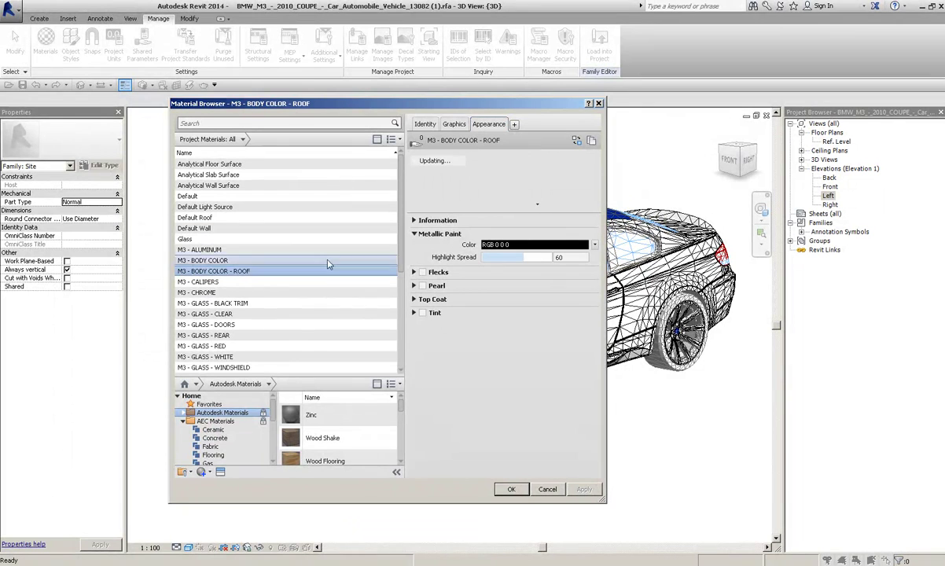
pyautogui.moveTo(531, 209); pyautogui.dragTo(532, 200)
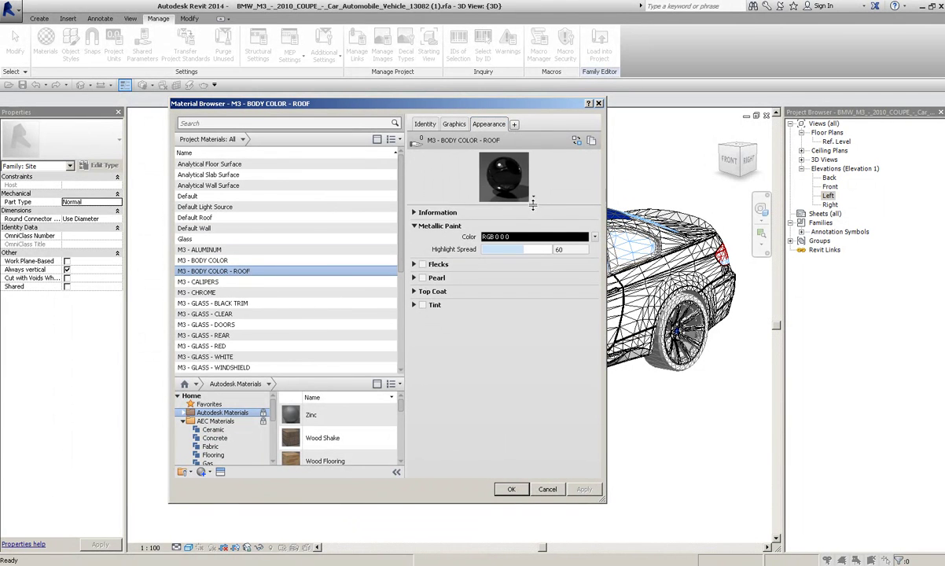
pyautogui.click(454, 123)
pyautogui.click(519, 165)
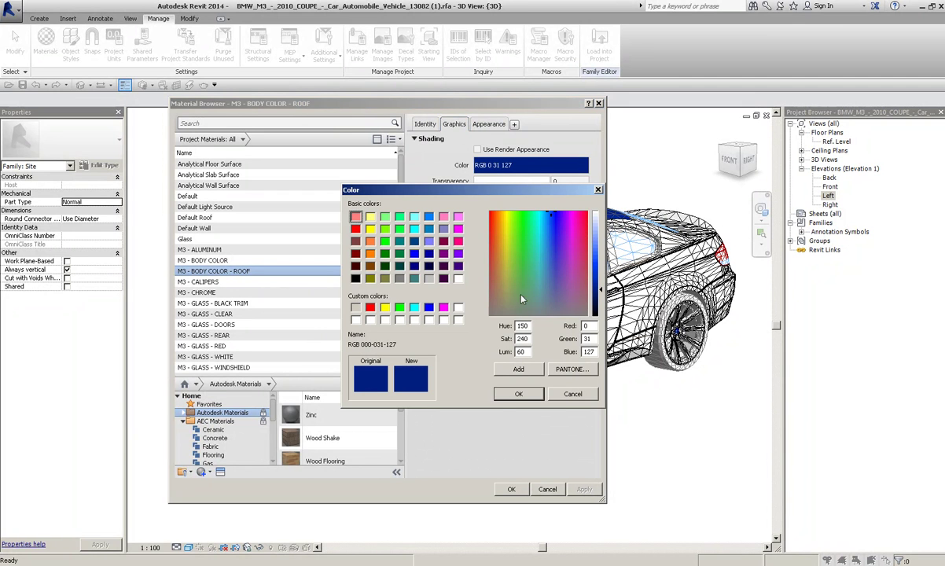
pyautogui.click(458, 281)
pyautogui.click(517, 394)
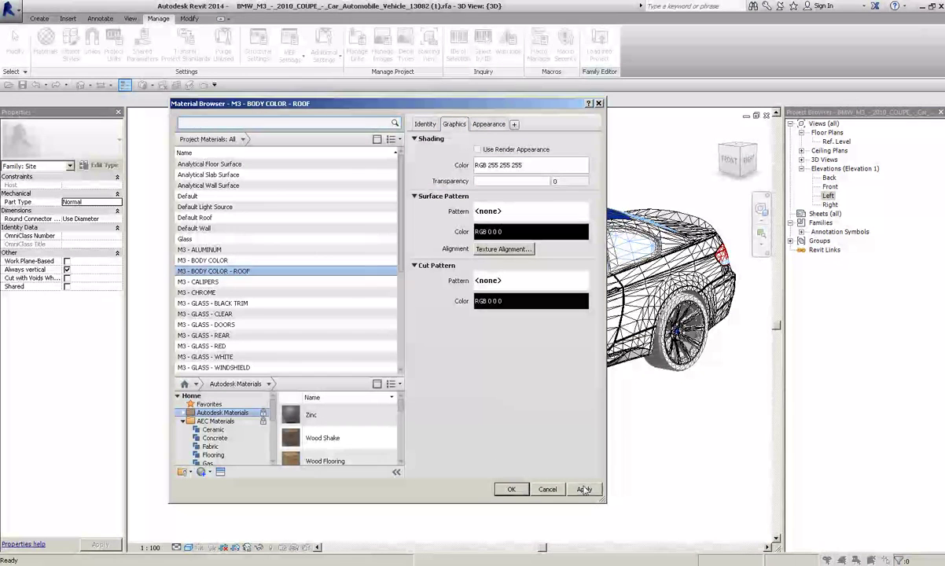
pyautogui.click(496, 166)
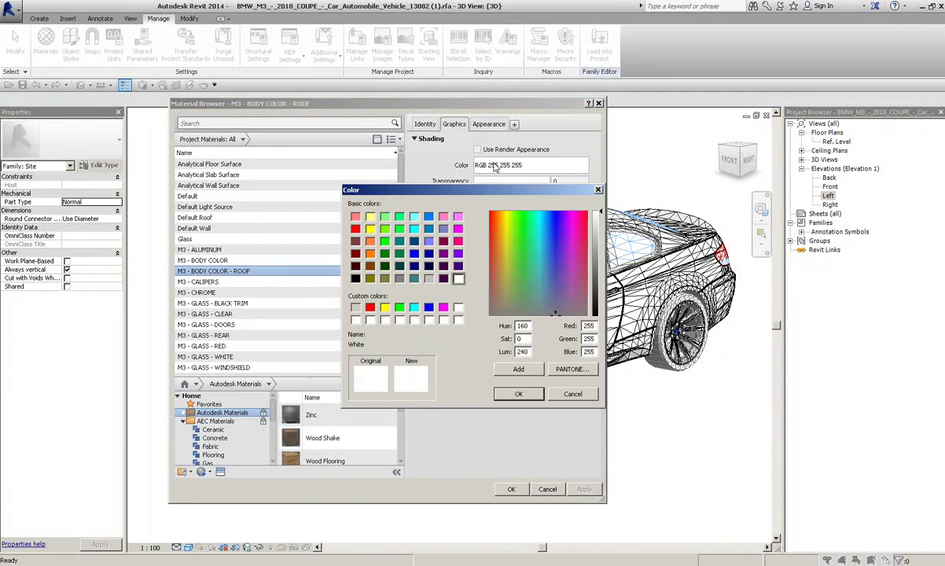
pyautogui.click(598, 191)
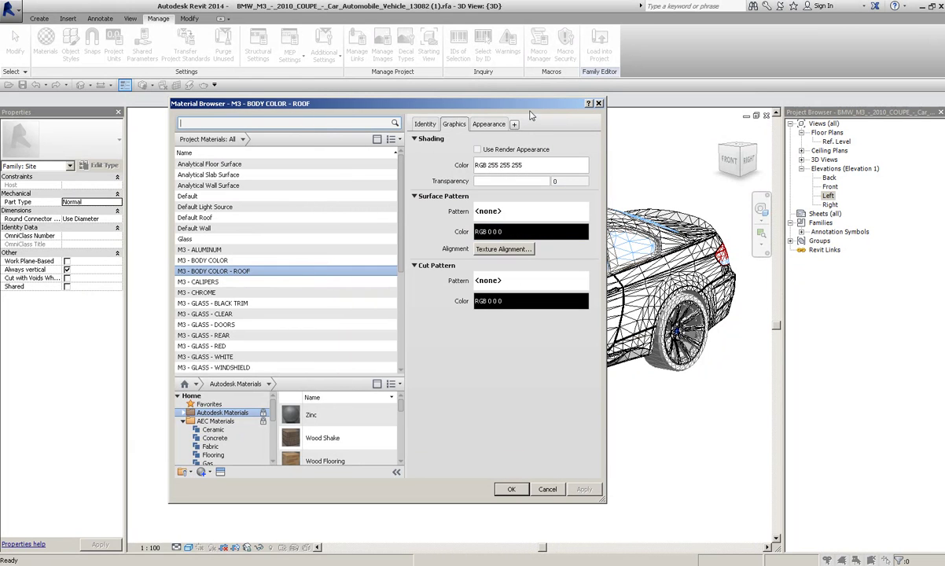
pyautogui.click(476, 124)
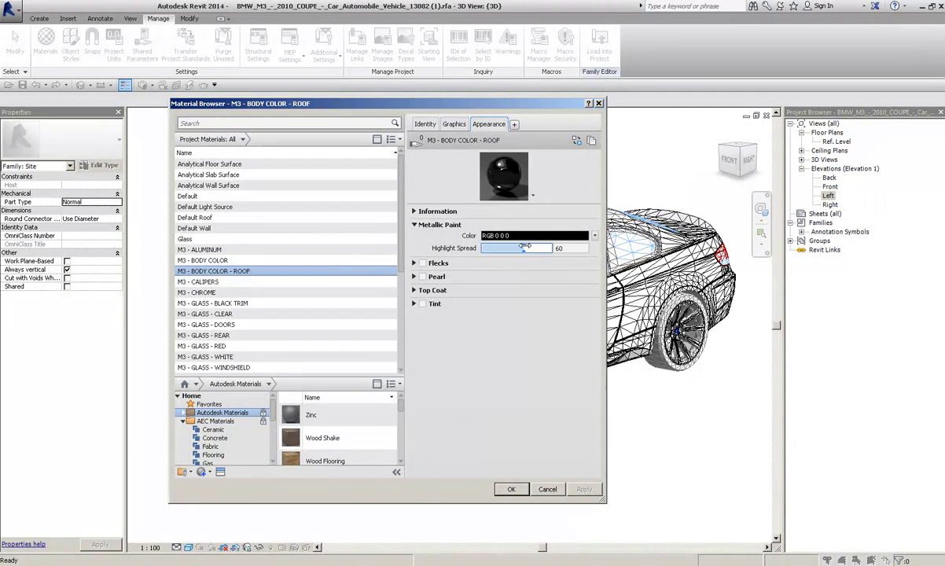
# - Inspect the roof material's metallic paint colour and shading settings without changing them
pyautogui.click(507, 236)
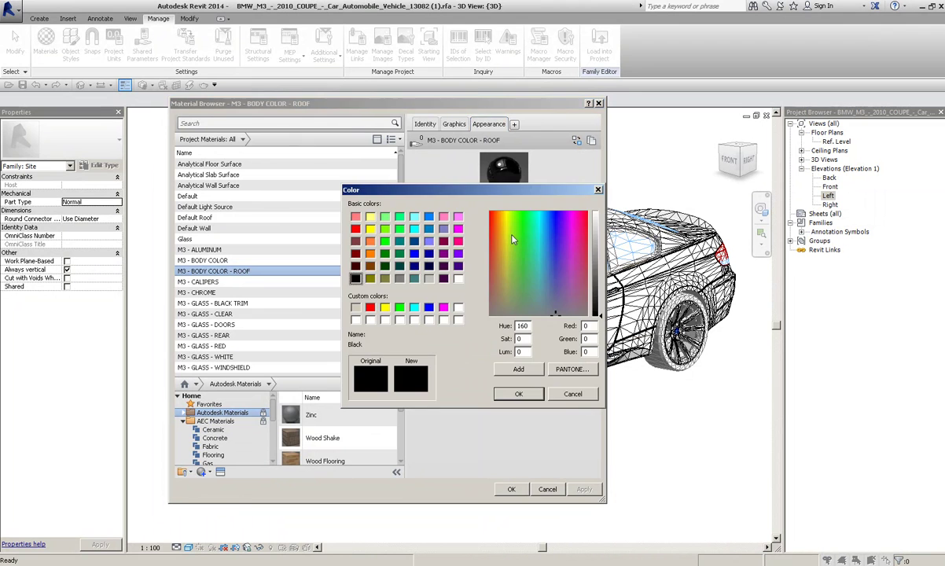
pyautogui.click(598, 190)
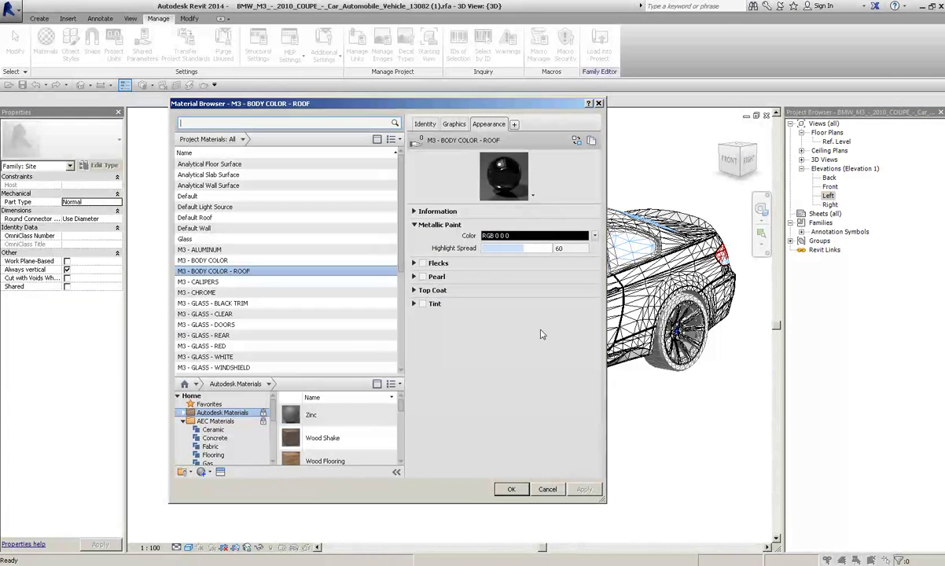
pyautogui.click(456, 126)
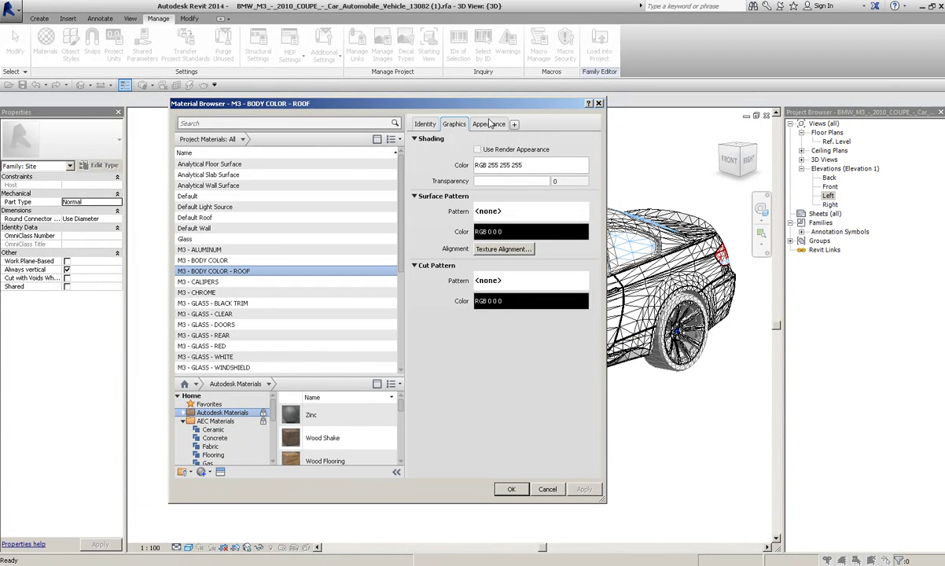
pyautogui.click(474, 125)
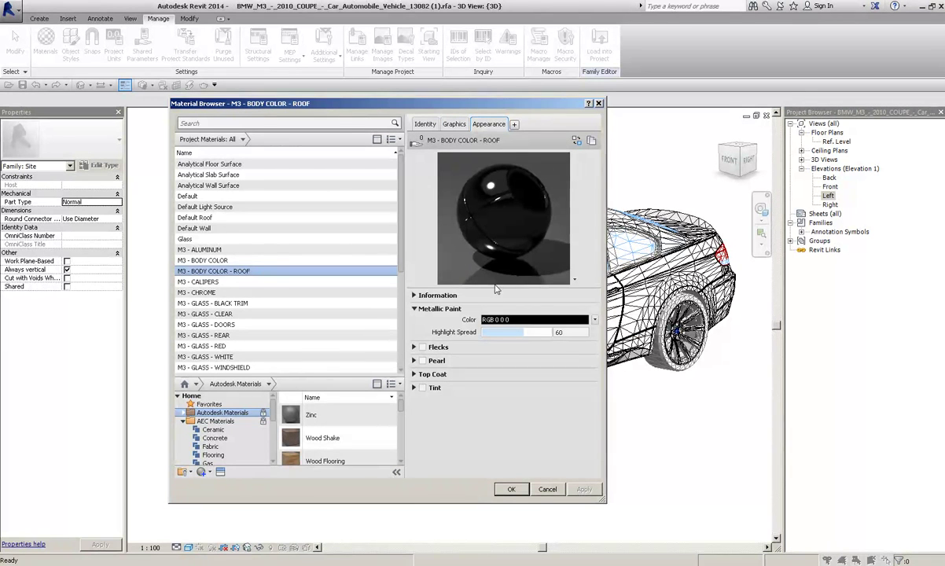
pyautogui.moveTo(493, 286); pyautogui.dragTo(493, 188)
pyautogui.click(453, 124)
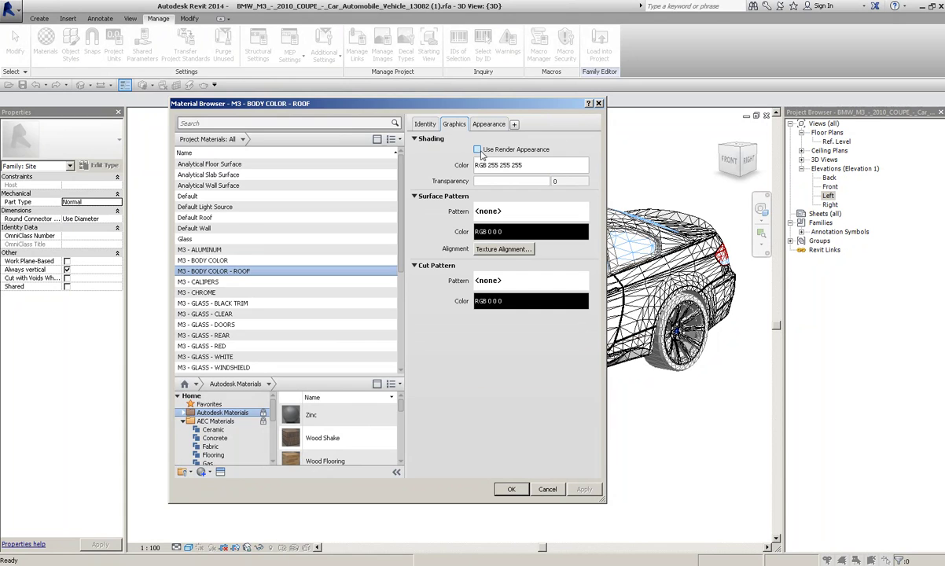
# - Turn on Use Render Appearance so the roof shades black (RGB 0 0 0)
pyautogui.click(478, 151)
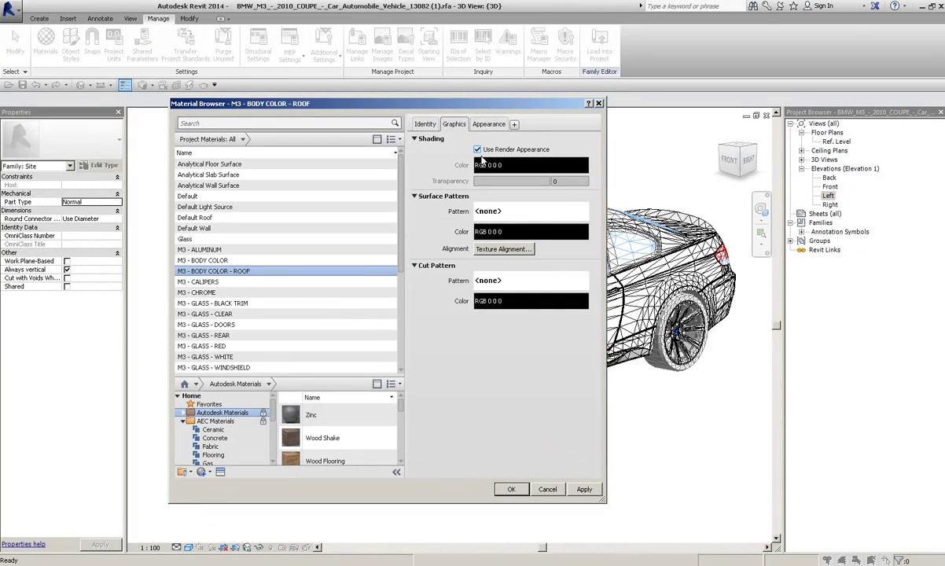
pyautogui.click(483, 124)
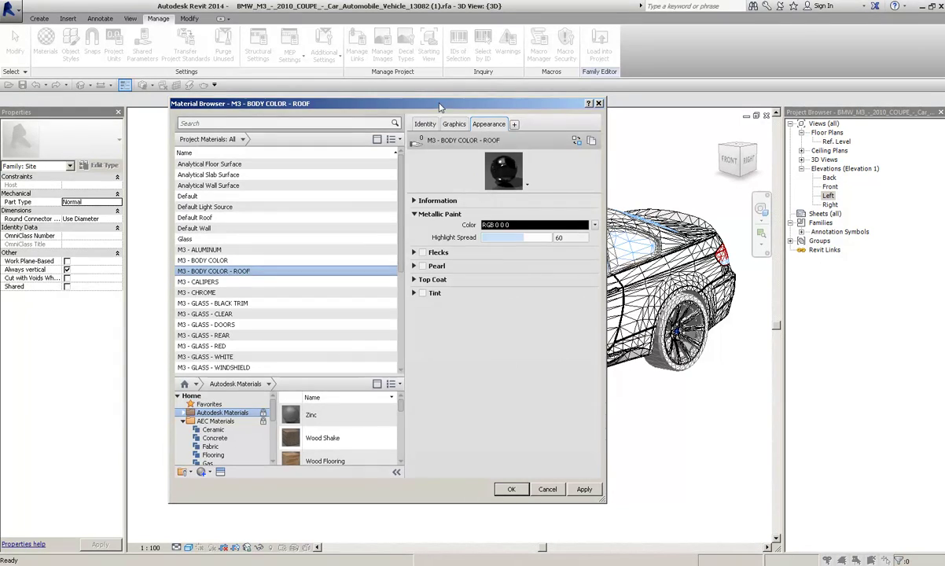
pyautogui.click(454, 124)
pyautogui.click(525, 489)
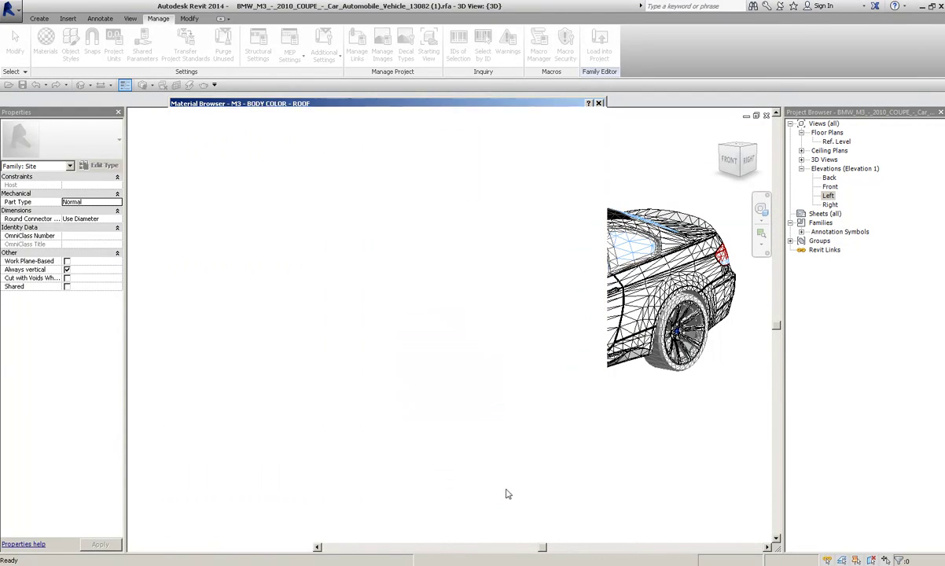
pyautogui.click(519, 212)
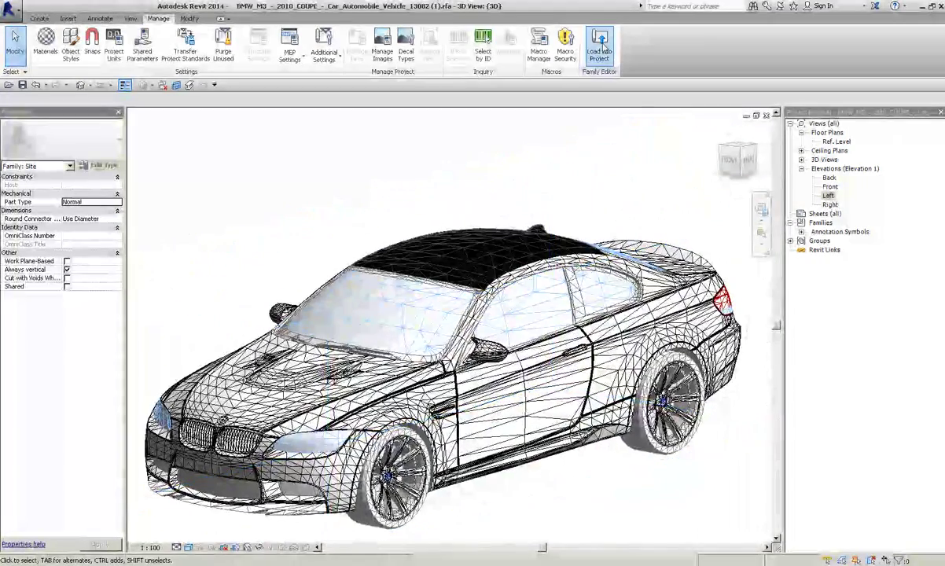
# - Load the car family into the project, overwriting the existing version
pyautogui.click(599, 45)
pyautogui.click(472, 312)
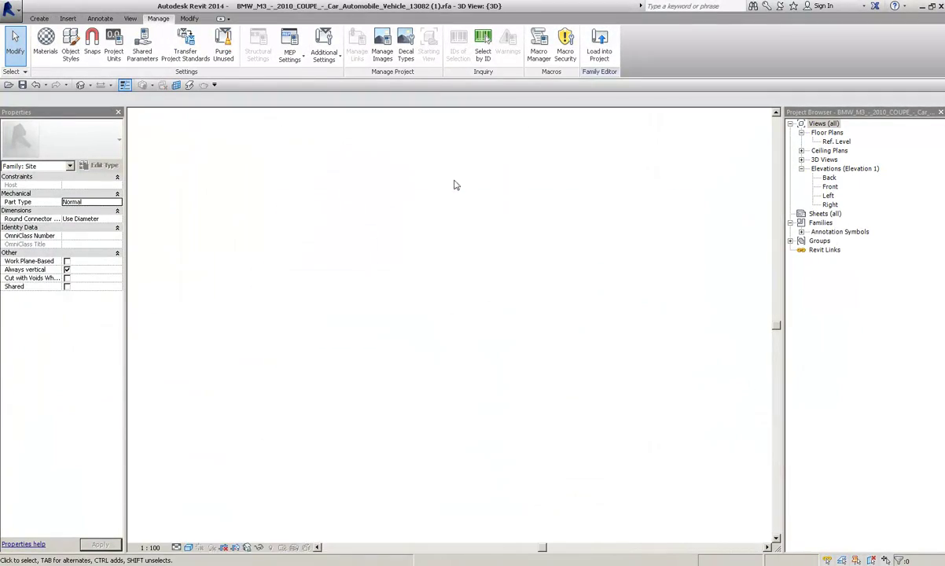
pyautogui.doubleClick(426, 180)
pyautogui.moveTo(503, 271); pyautogui.dragTo(513, 232, button='middle')
pyautogui.scroll(-5, 514, 233)
# - Set the roof material's Metallic Paint Color to white (RGB 255 255 255) and apply
pyautogui.click(46, 43)
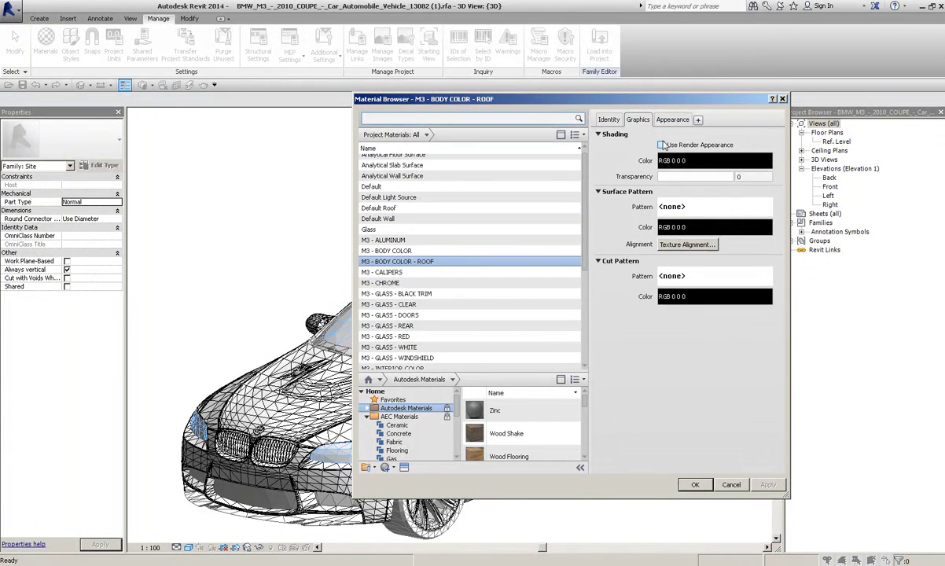
pyautogui.click(670, 120)
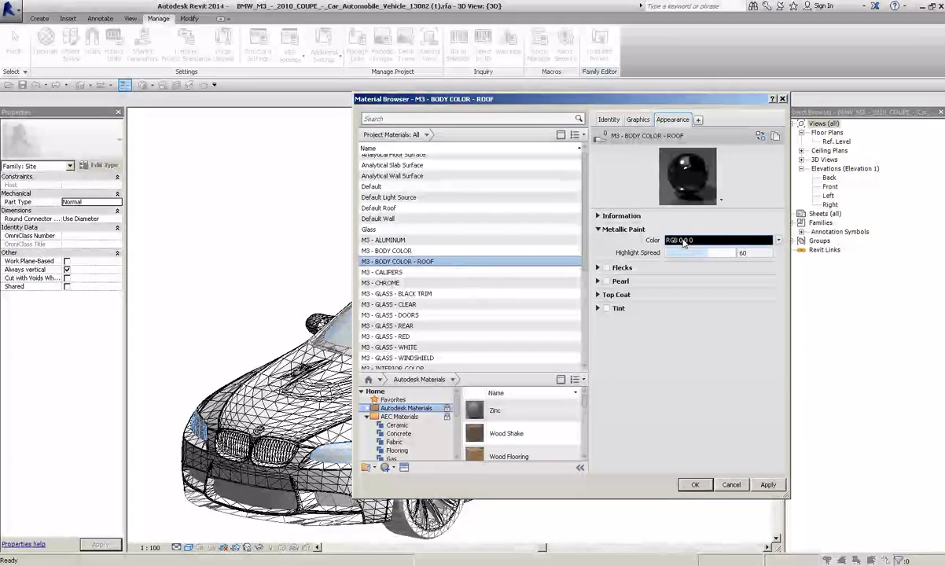
pyautogui.click(684, 240)
pyautogui.click(459, 316)
pyautogui.click(518, 393)
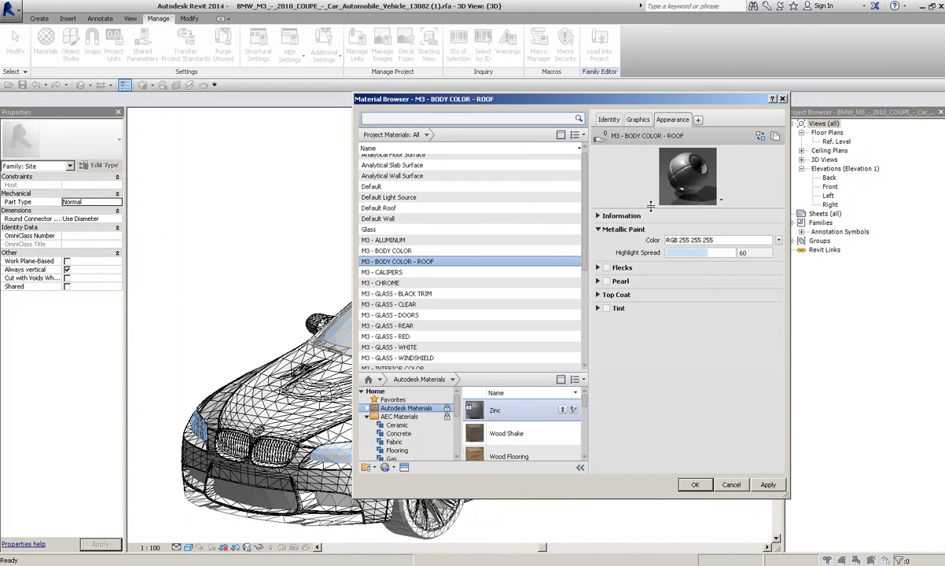
pyautogui.moveTo(650, 206); pyautogui.dragTo(650, 268)
pyautogui.click(778, 303)
pyautogui.click(737, 291)
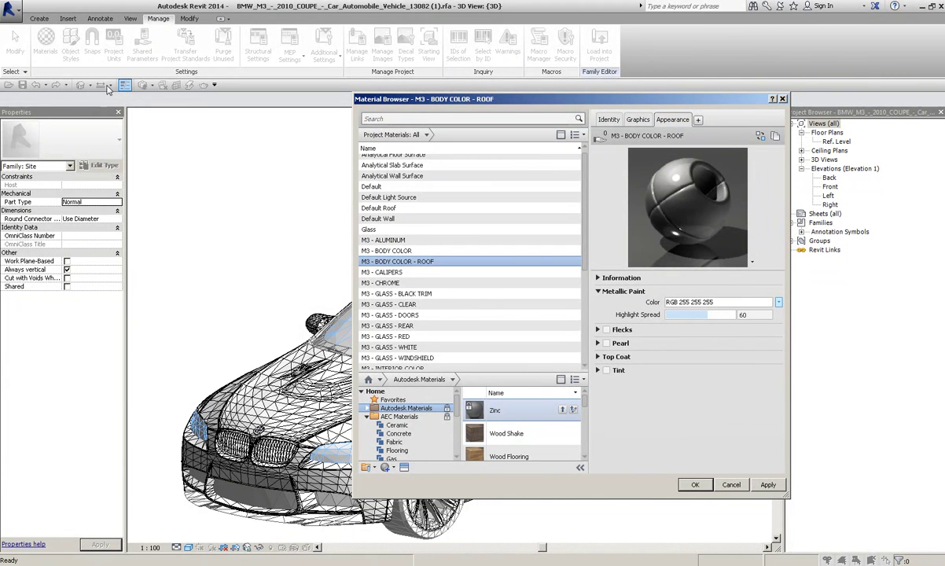
pyautogui.click(768, 484)
pyautogui.click(694, 485)
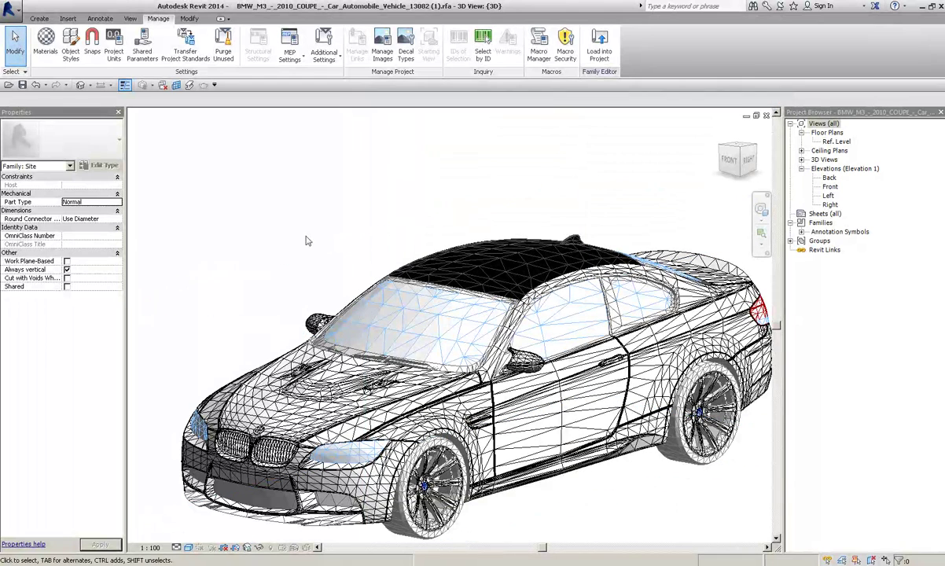
# - Review the roof material's Appearance and Graphics settings, then close the Material Browser
pyautogui.click(46, 41)
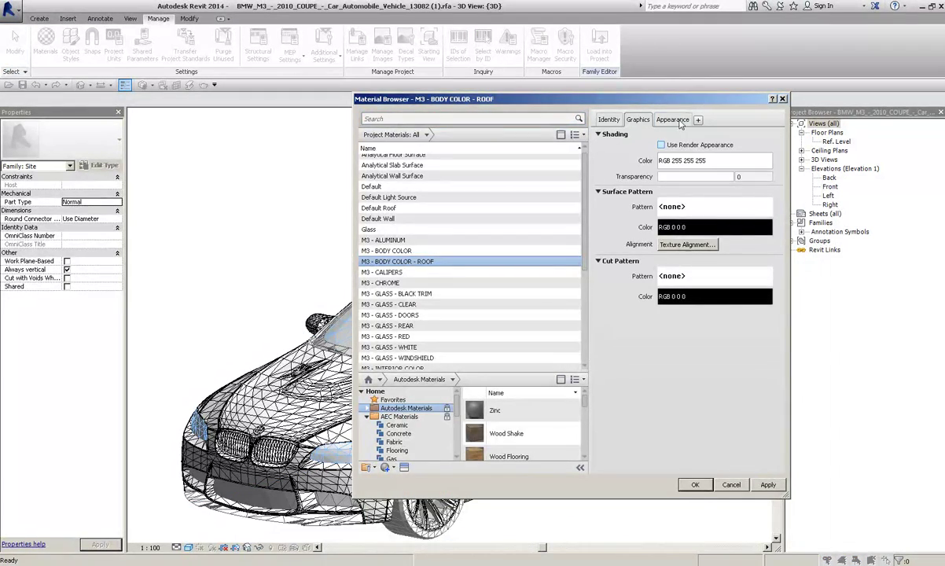
pyautogui.click(654, 120)
pyautogui.click(637, 120)
pyautogui.click(475, 314)
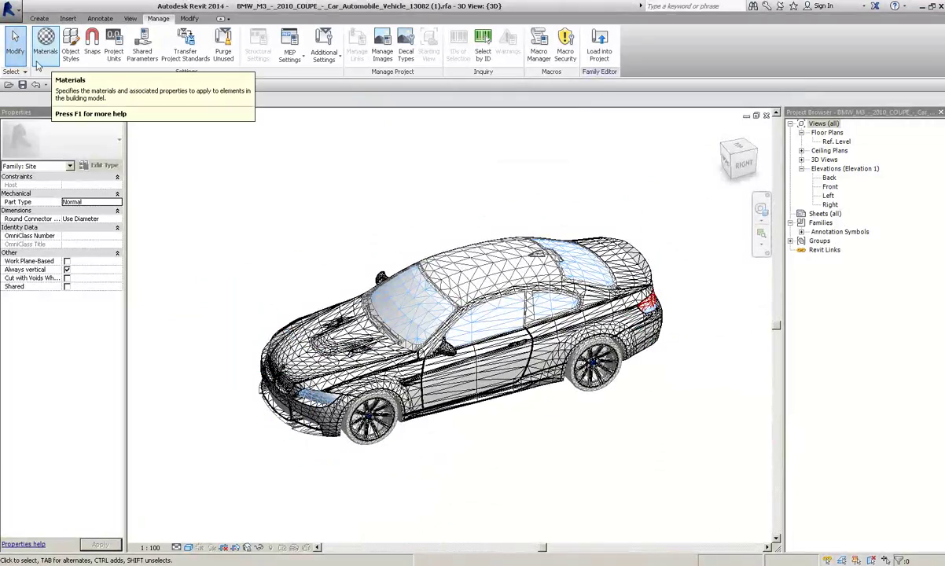
# - Open Family Types on the BMW_M3_2010_COUPE_Car_Automobile_Vehicle_White type
pyautogui.scroll(-3, 219, 225)
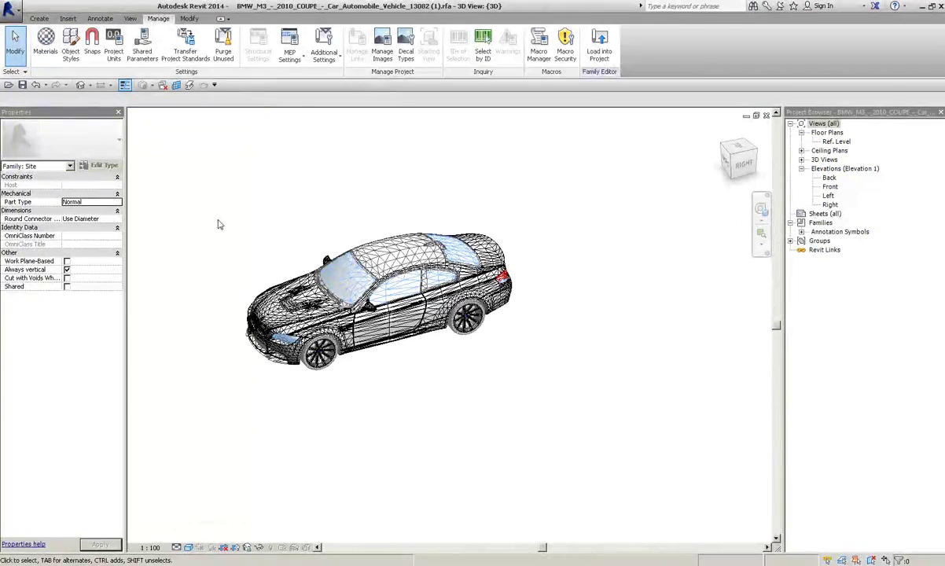
pyautogui.click(39, 18)
pyautogui.click(41, 52)
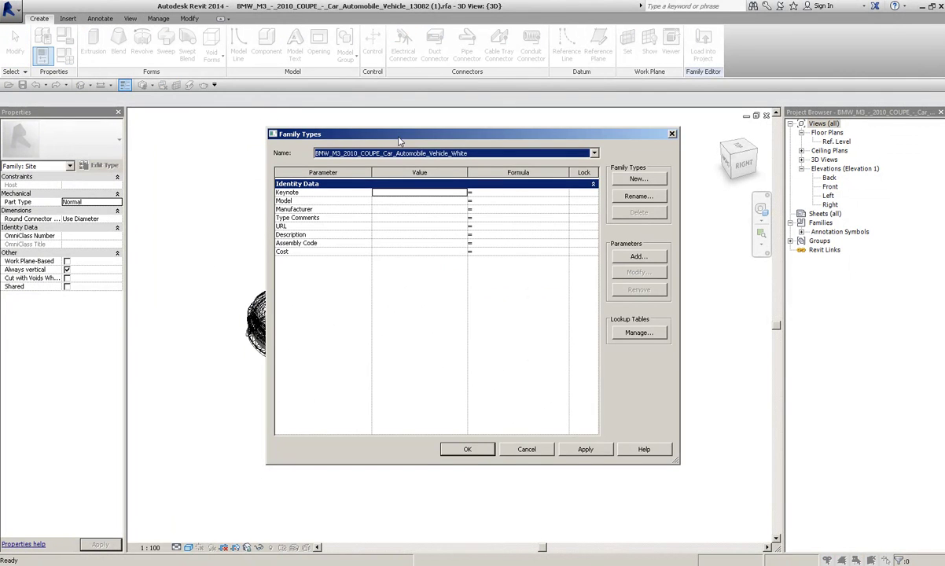
# - Check the family type list, keeping the White type, and cancel a rename attempt
pyautogui.click(395, 151)
pyautogui.click(385, 132)
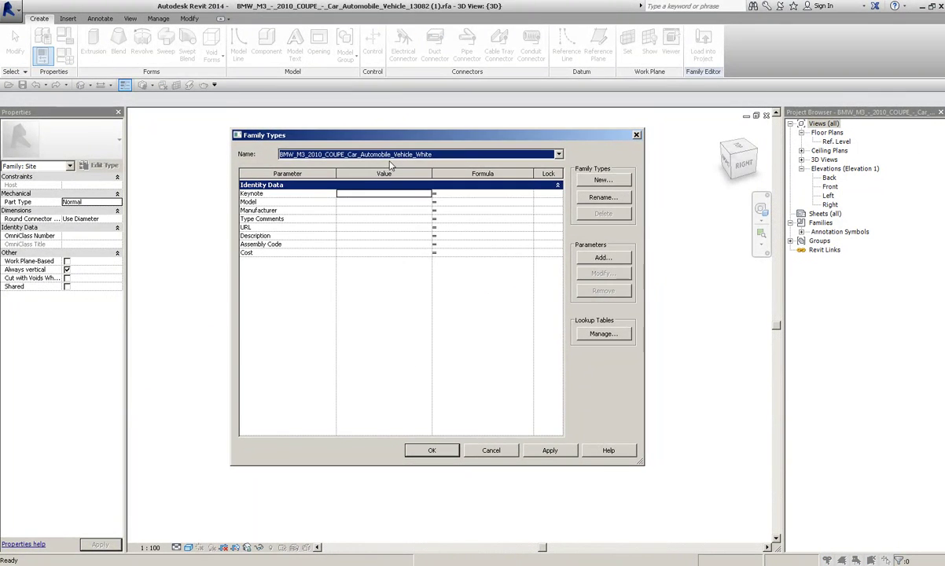
pyautogui.click(391, 157)
pyautogui.click(599, 198)
pyautogui.click(591, 200)
pyautogui.click(442, 288)
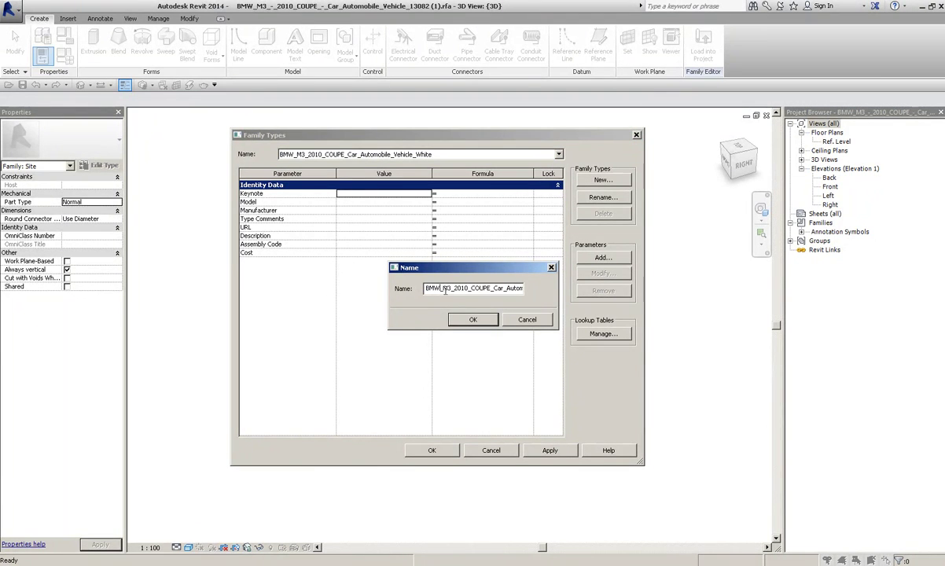
pyautogui.moveTo(468, 287); pyautogui.dragTo(452, 288)
pyautogui.click(531, 322)
pyautogui.click(347, 218)
# - Enter Model M3, Manufacturer BMW and Type Comments Coupe
pyautogui.click(351, 211)
pyautogui.write('M3')
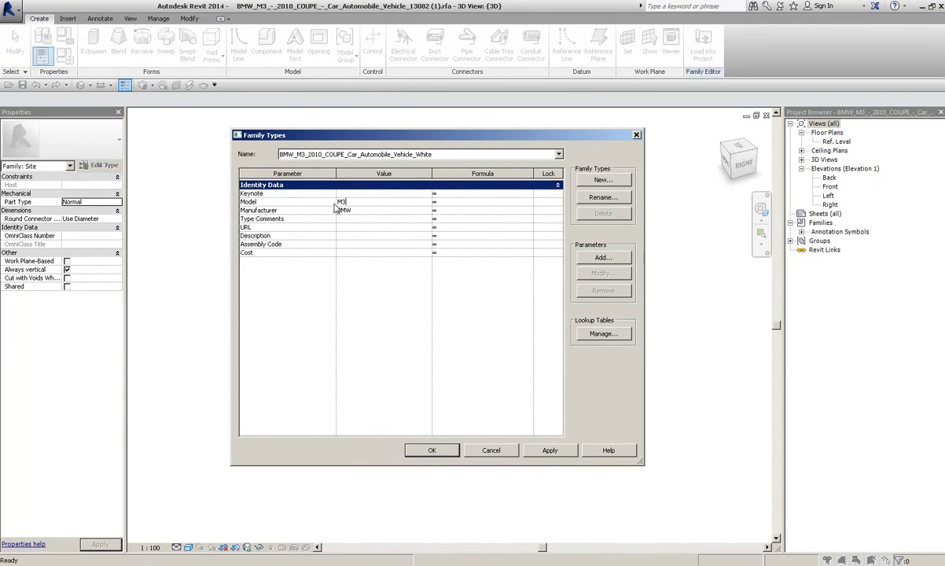
pyautogui.click(344, 219)
pyautogui.click(305, 153)
pyautogui.click(306, 163)
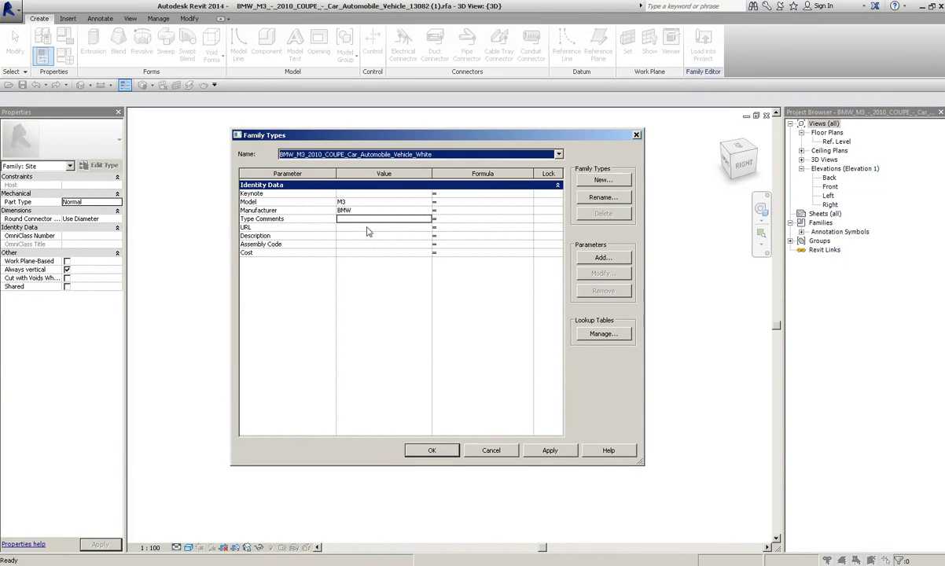
pyautogui.click(364, 220)
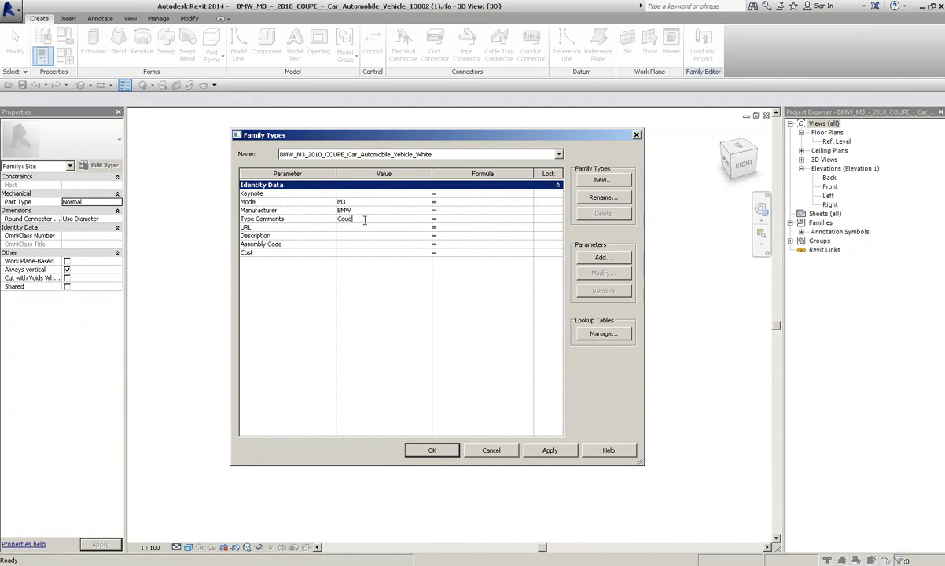
pyautogui.click(377, 227)
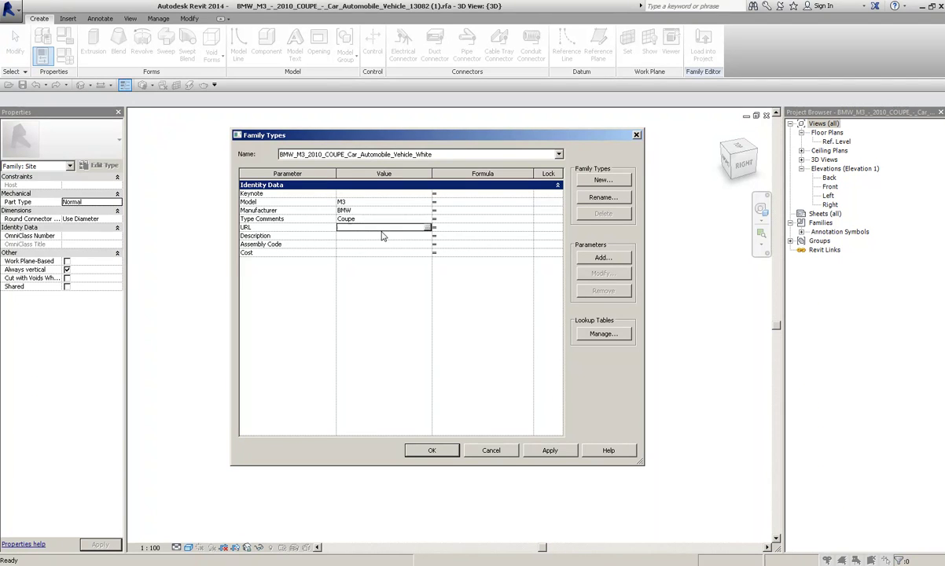
# - Browse the Assembly Code classifications (G and F) and cancel without choosing one
pyautogui.click(346, 156)
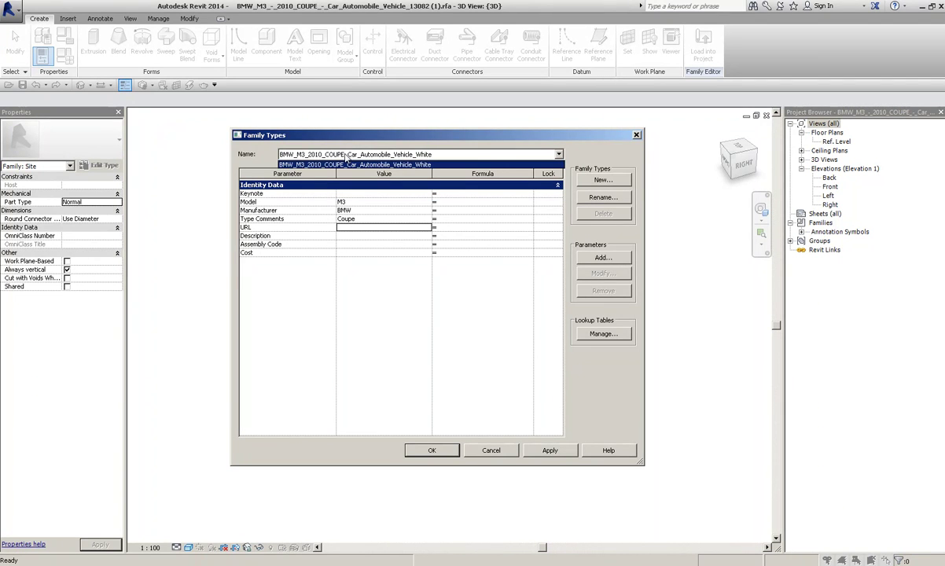
pyautogui.click(346, 157)
pyautogui.click(348, 244)
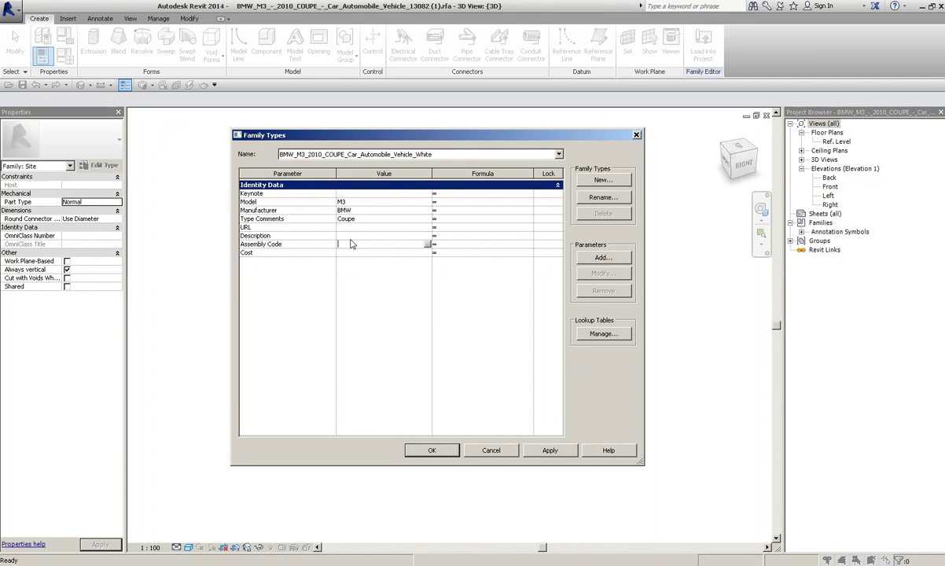
pyautogui.click(428, 246)
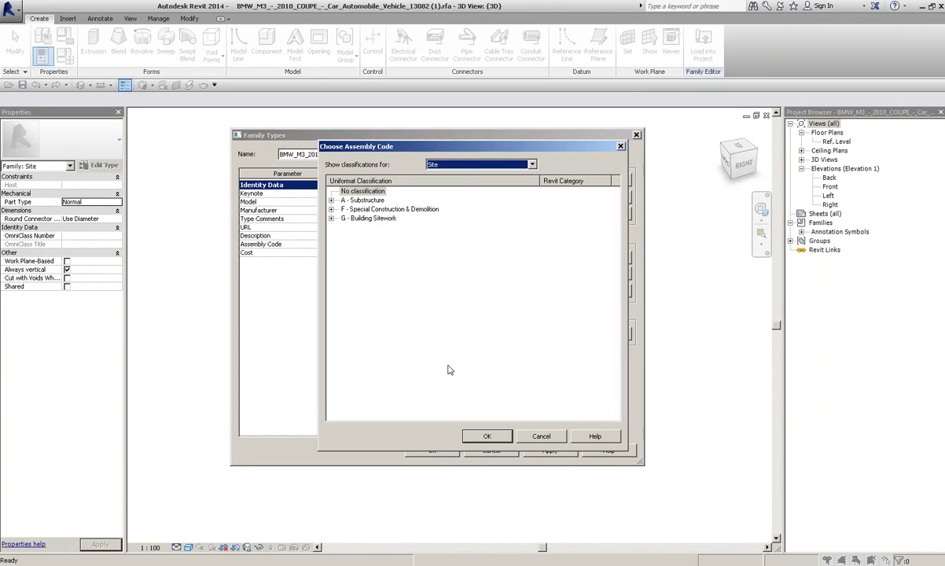
pyautogui.click(330, 218)
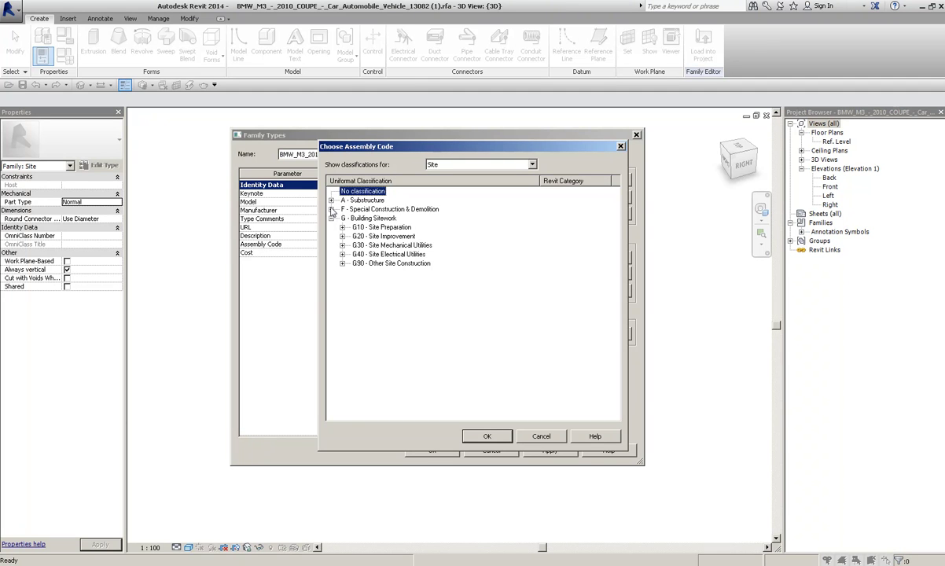
pyautogui.click(331, 209)
pyautogui.click(536, 436)
pyautogui.moveTo(365, 135); pyautogui.dragTo(368, 134)
pyautogui.click(358, 218)
pyautogui.click(359, 210)
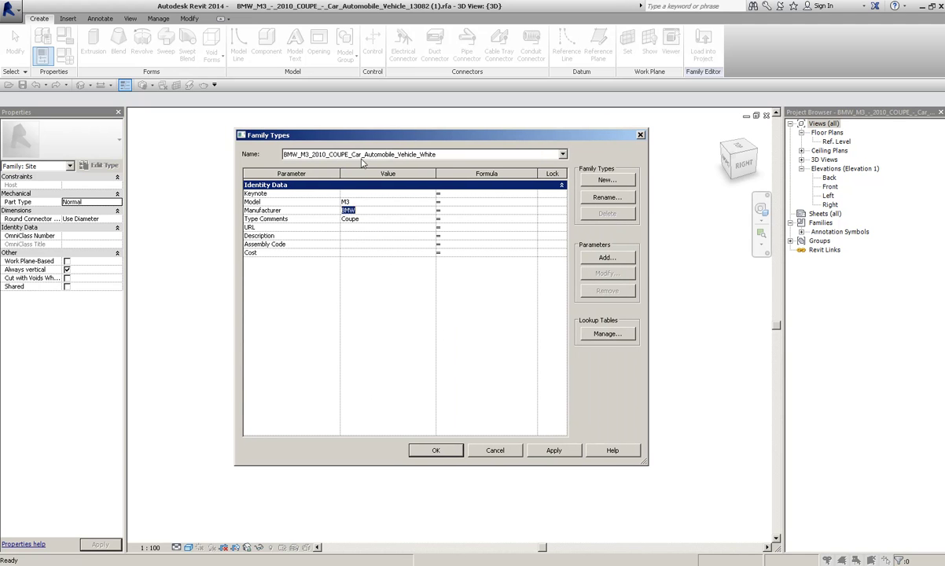
# - Rename the type to BMW_M3_COUPE_Car_White
pyautogui.click(611, 195)
pyautogui.moveTo(450, 289); pyautogui.dragTo(502, 288)
pyautogui.press('Delete')
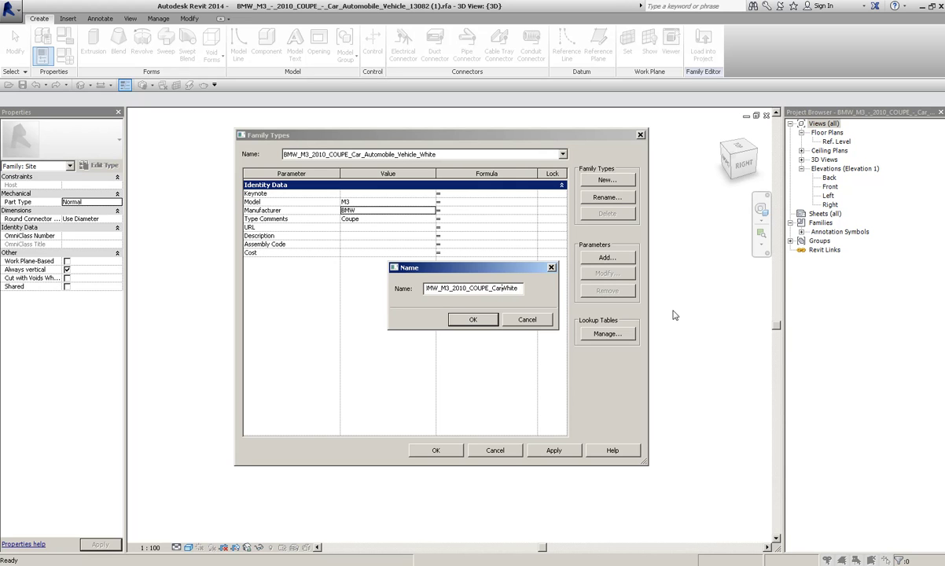
pyautogui.write('_')
pyautogui.moveTo(467, 289); pyautogui.dragTo(424, 289)
pyautogui.click(438, 290)
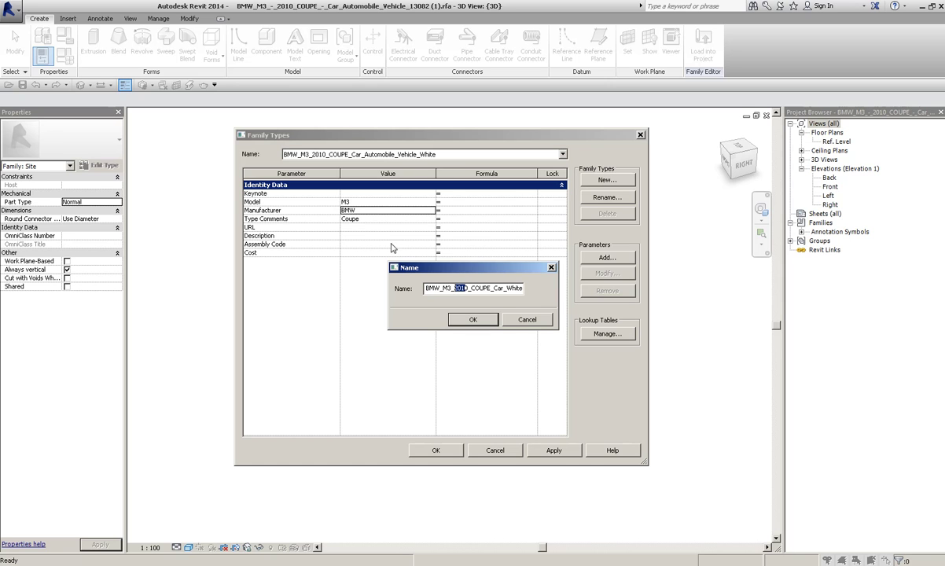
pyautogui.press('Delete')
pyautogui.press('BackSpace')
pyautogui.click(473, 319)
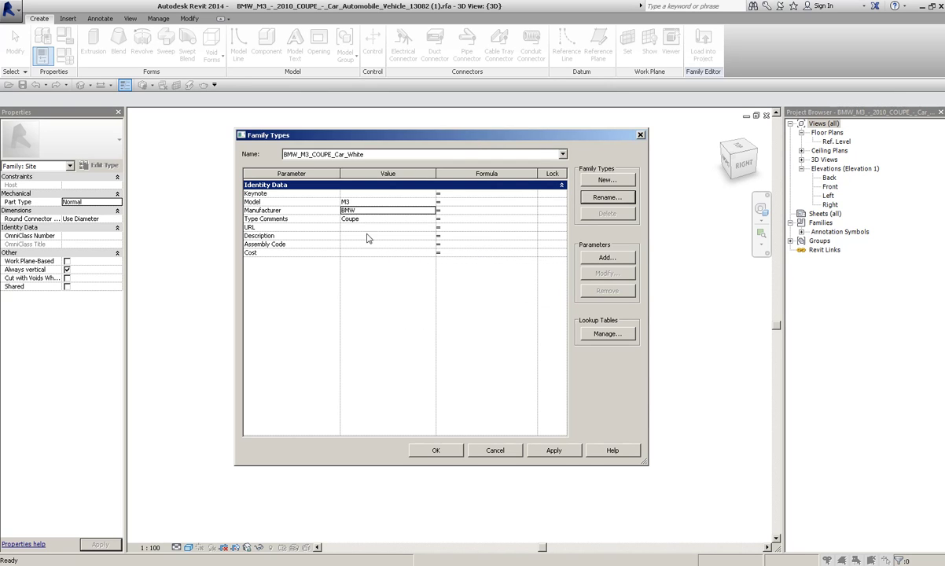
# - Set Model to M3 2010, apply, close Family Types and orbit the car
pyautogui.press('Up')
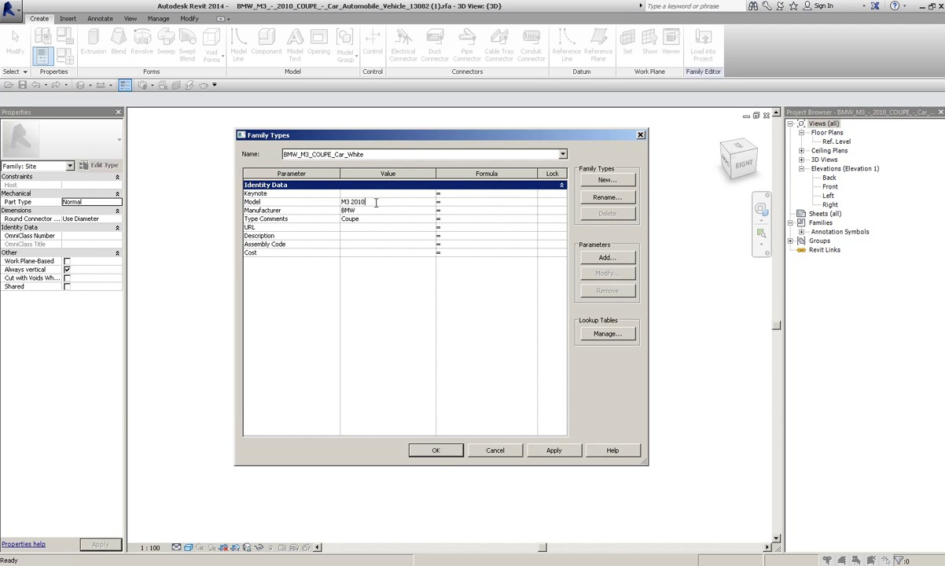
pyautogui.click(554, 453)
pyautogui.click(314, 155)
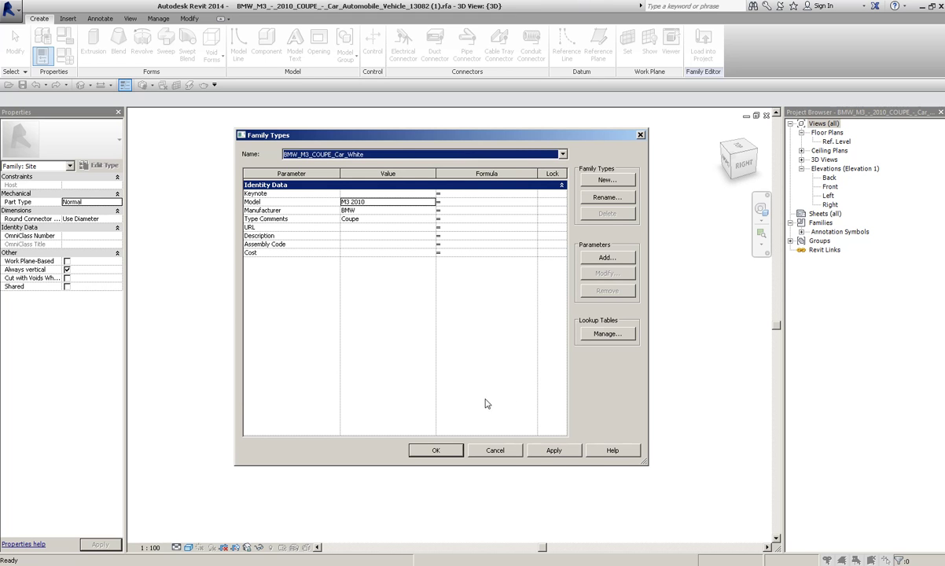
pyautogui.click(434, 450)
pyautogui.moveTo(354, 299)
pyautogui.keyDown('shift'); pyautogui.mouseDown(button='middle')
pyautogui.moveTo(429, 223)
pyautogui.moveTo(238, 192)
pyautogui.mouseUp(button='middle'); pyautogui.keyUp('shift')
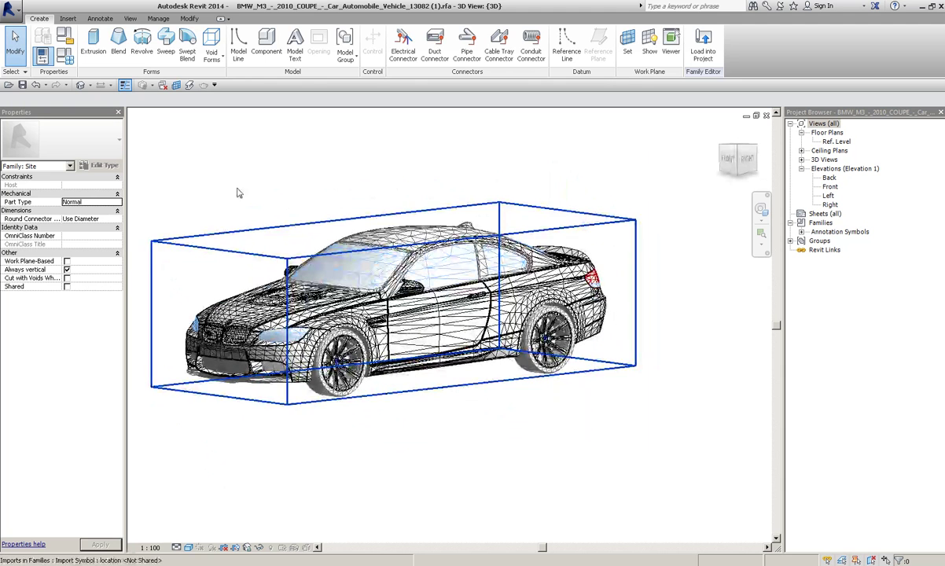
# - Create a new family type named BMW_M3_Coupe_Red
pyautogui.click(65, 54)
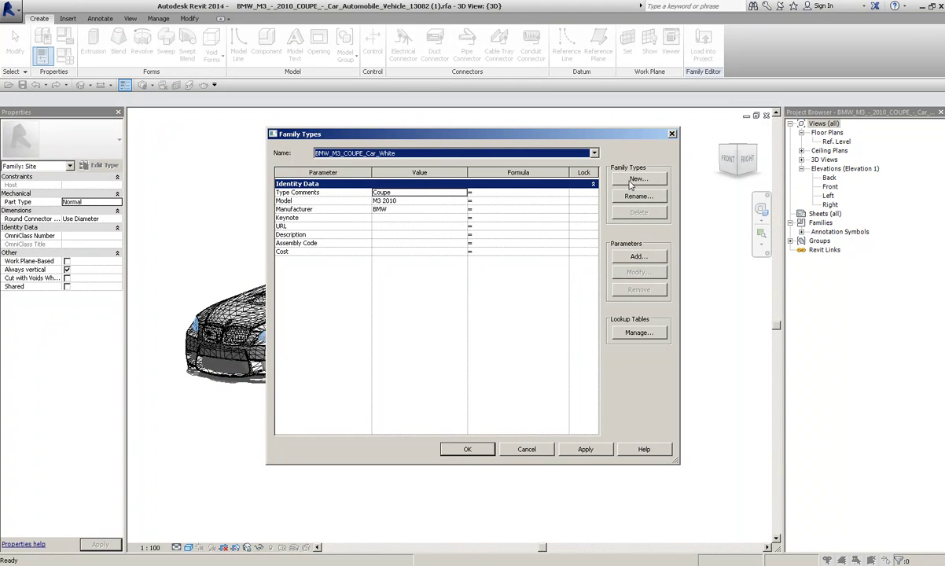
pyautogui.click(634, 180)
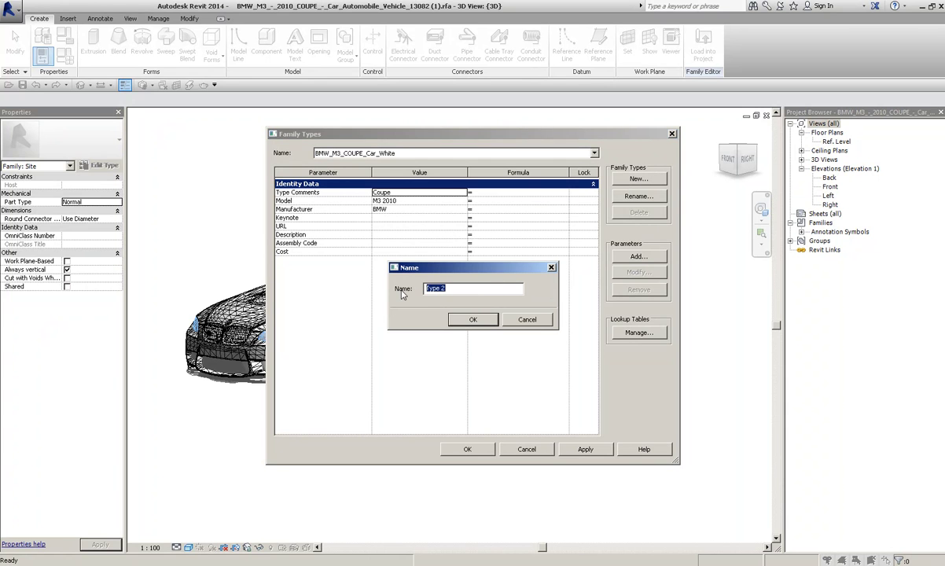
pyautogui.click(527, 323)
pyautogui.click(645, 180)
pyautogui.write('B')
pyautogui.click(471, 320)
pyautogui.click(588, 451)
pyautogui.click(464, 449)
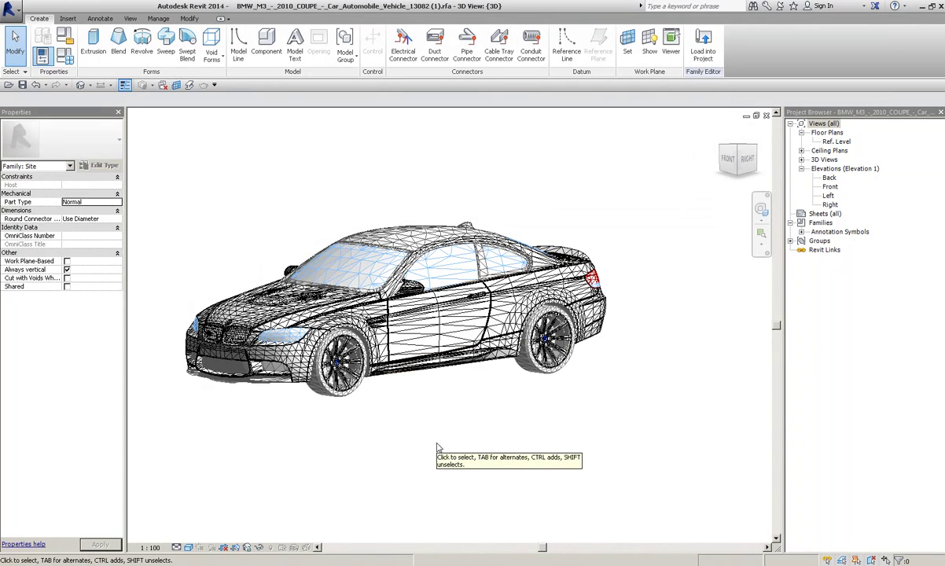
pyautogui.keyDown('shift'); pyautogui.moveTo(438, 447); pyautogui.dragTo(503, 409, button='middle'); pyautogui.keyUp('shift')
# - Make BMW_M3_COUPE_Car_White the current type again
pyautogui.click(65, 37)
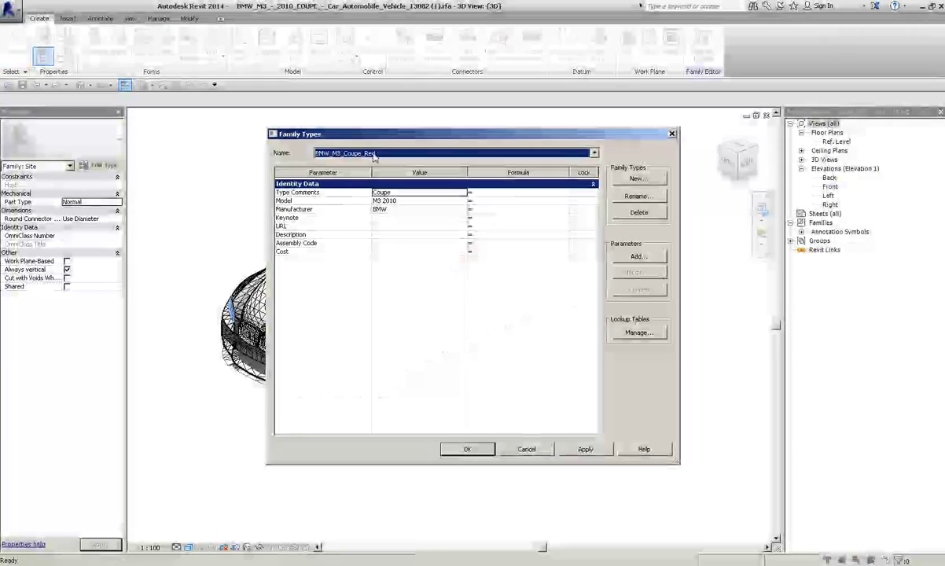
pyautogui.moveTo(366, 136); pyautogui.dragTo(353, 136)
pyautogui.click(550, 151)
pyautogui.click(327, 153)
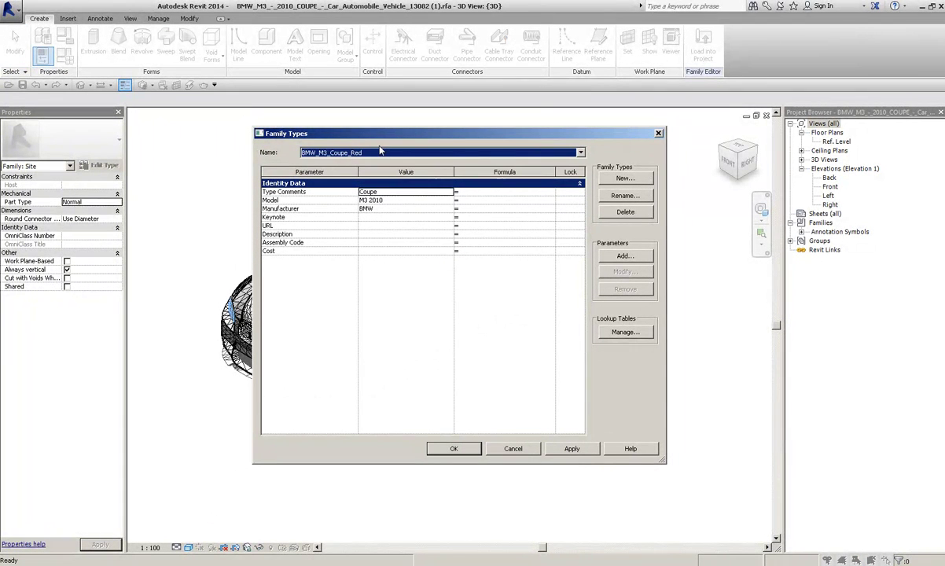
pyautogui.click(609, 211)
pyautogui.click(565, 449)
pyautogui.click(453, 449)
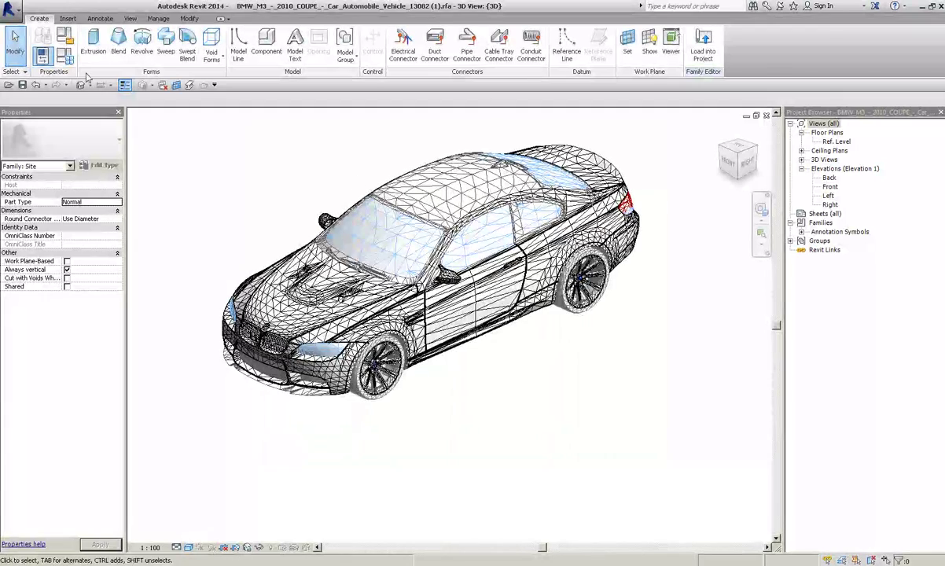
# - Orbit the car to a lower front-left view and show the Save As choices
pyautogui.moveTo(737, 157); pyautogui.dragTo(743, 160)
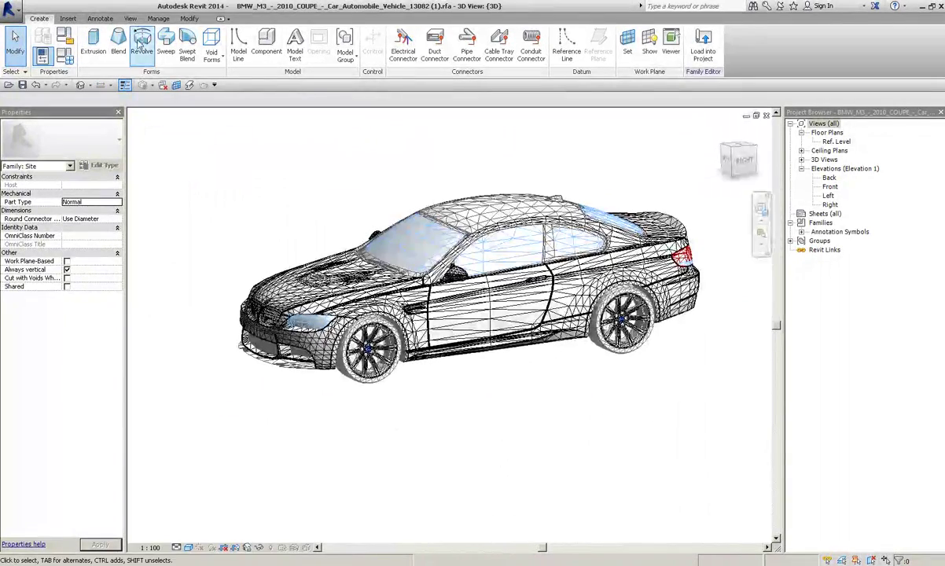
pyautogui.click(129, 18)
pyautogui.click(157, 84)
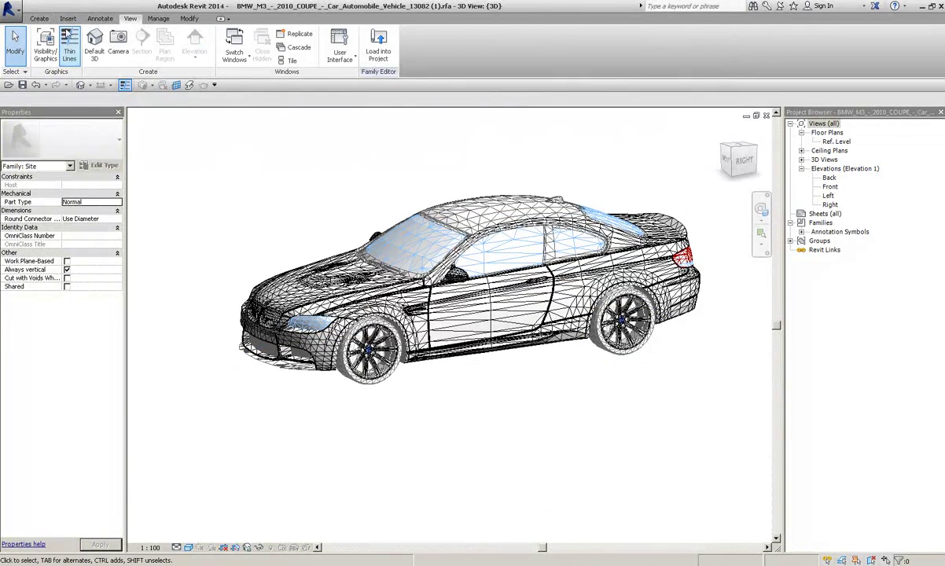
pyautogui.click(37, 17)
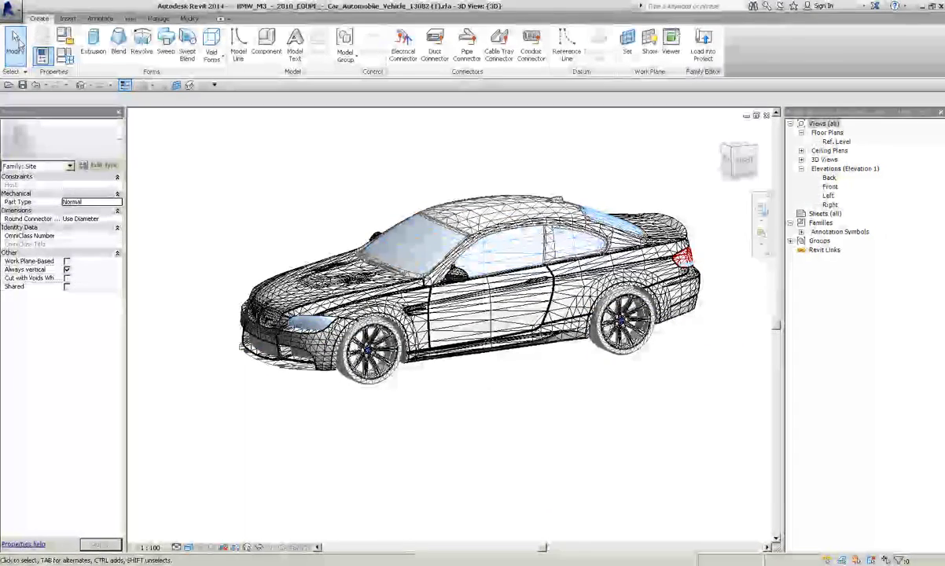
pyautogui.click(14, 11)
pyautogui.moveTo(38, 135)
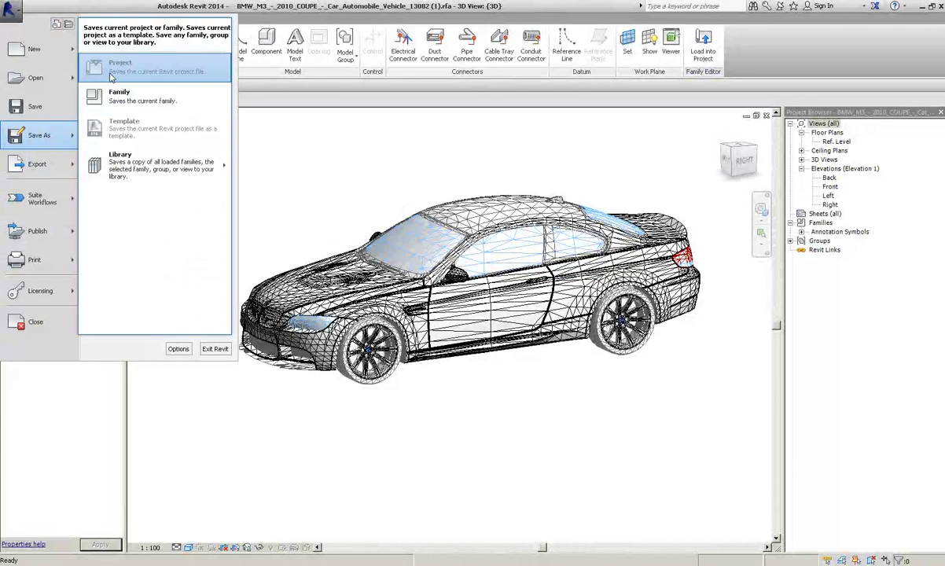
# - Save As Family and point the save location to the Files (D:) drive
pyautogui.click(117, 108)
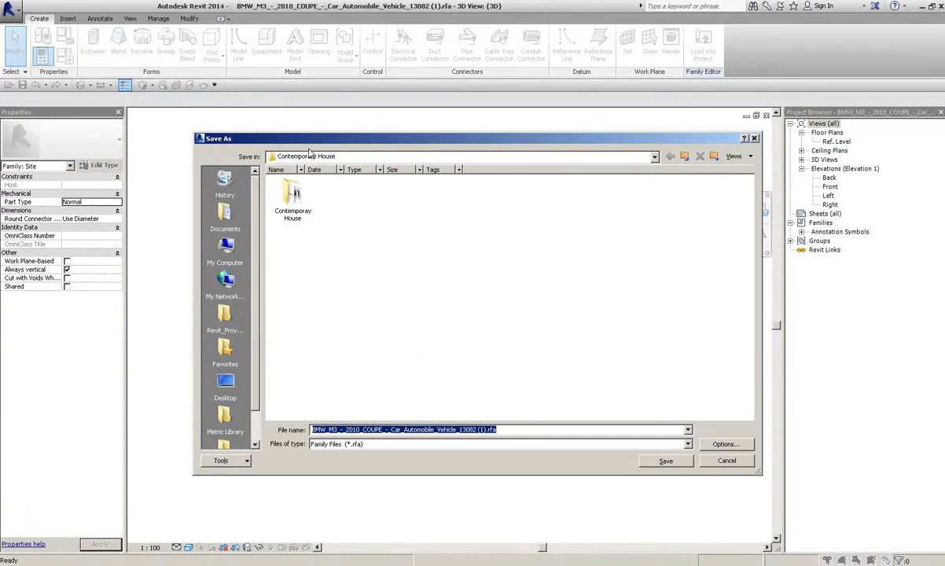
pyautogui.click(318, 157)
pyautogui.click(315, 195)
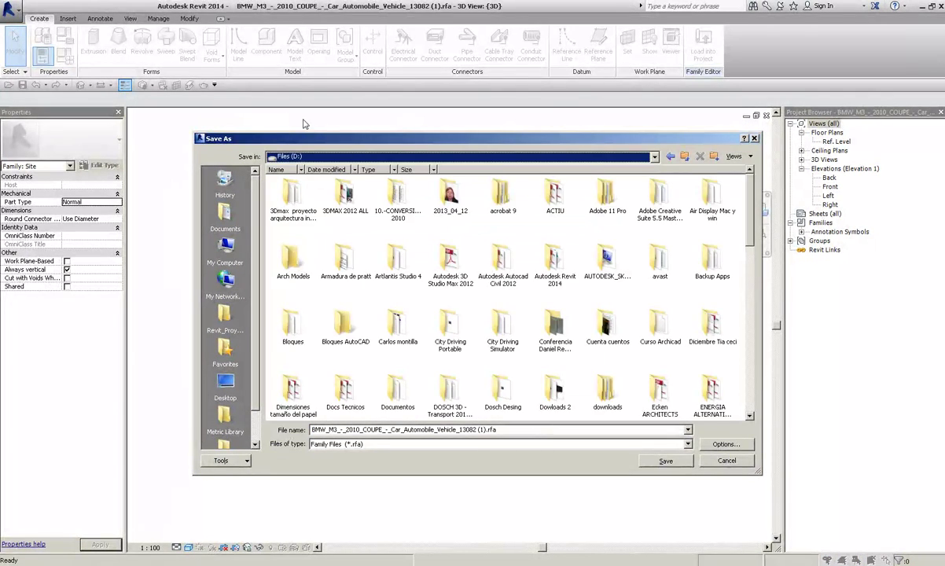